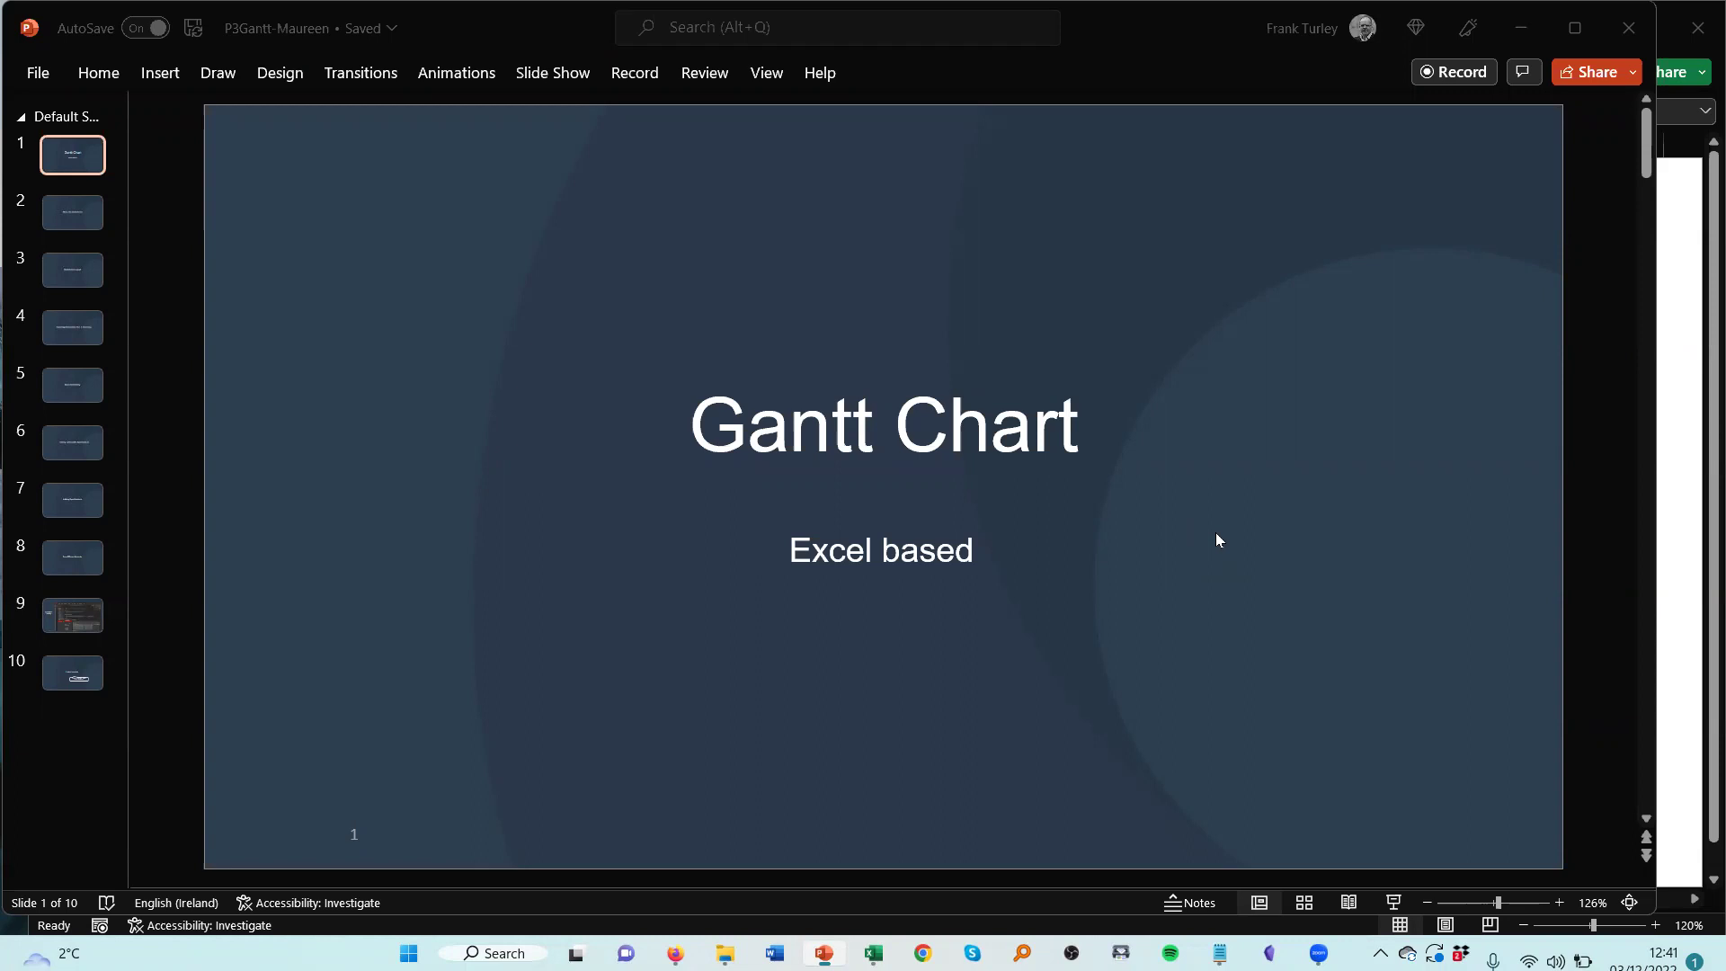
# - Show slide 2, About this Gantt Chart, in the 10-slide PowerPoint deck
pyautogui.click(84, 213)
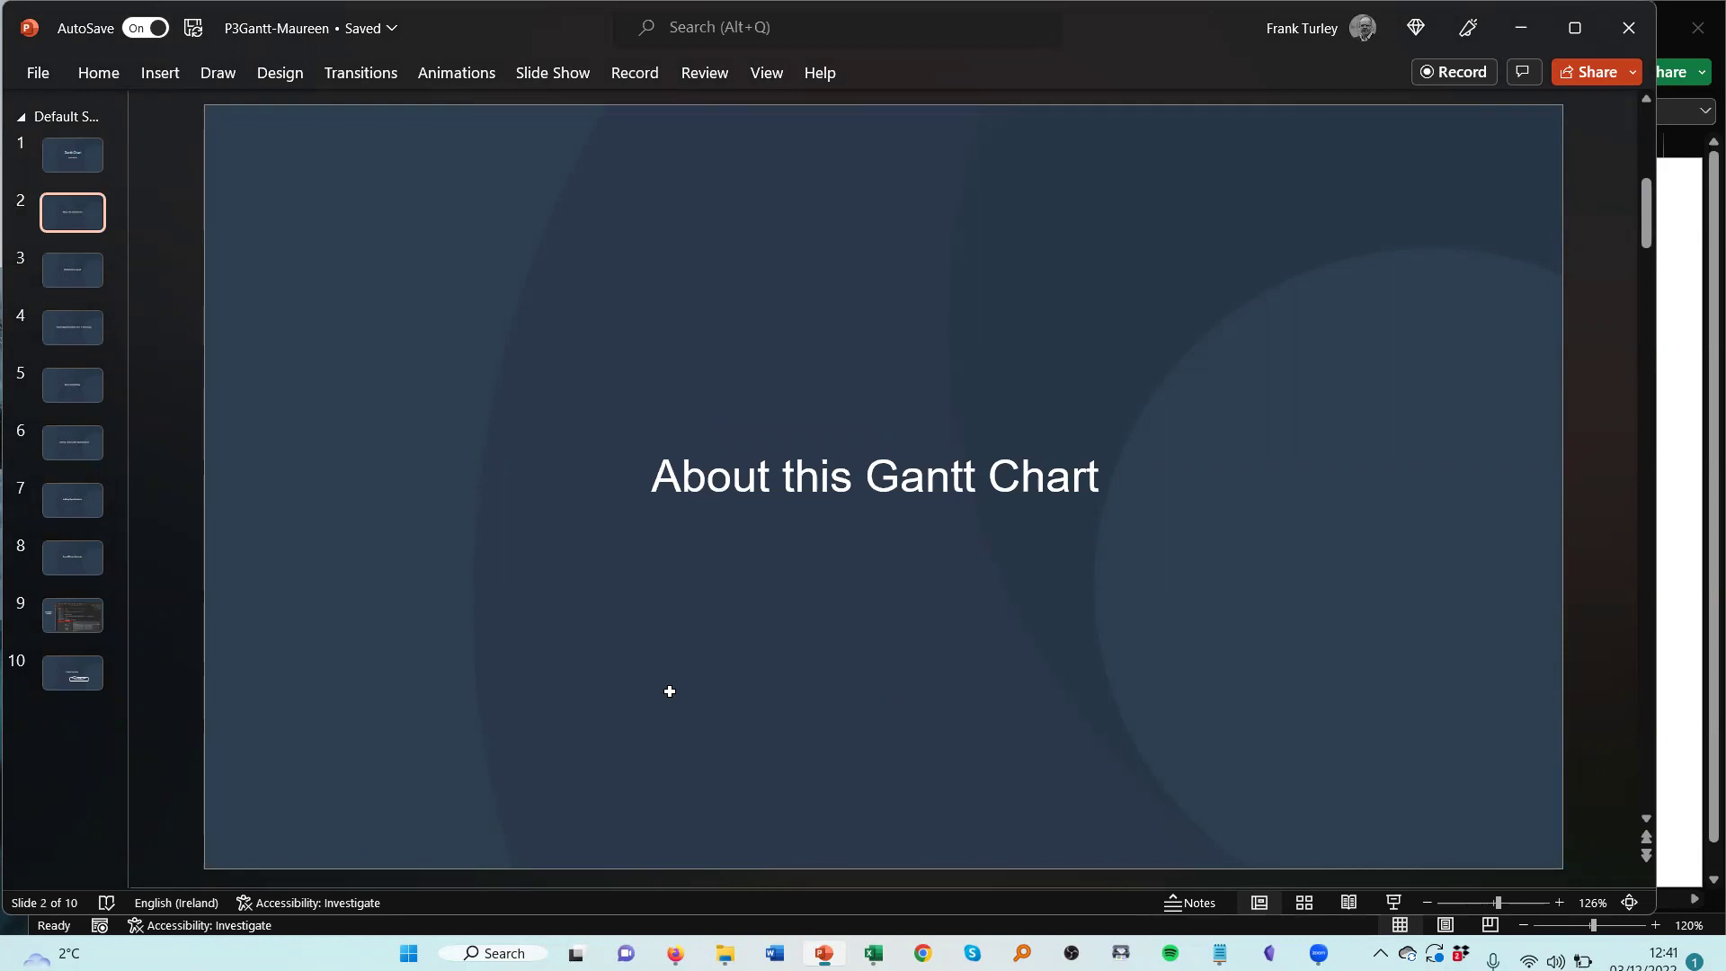
# - Highlight the About sheet's Features lines A11:E15, then show slide 3, Gantt Chart Layout
pyautogui.hotkey('alt', 'Tab')
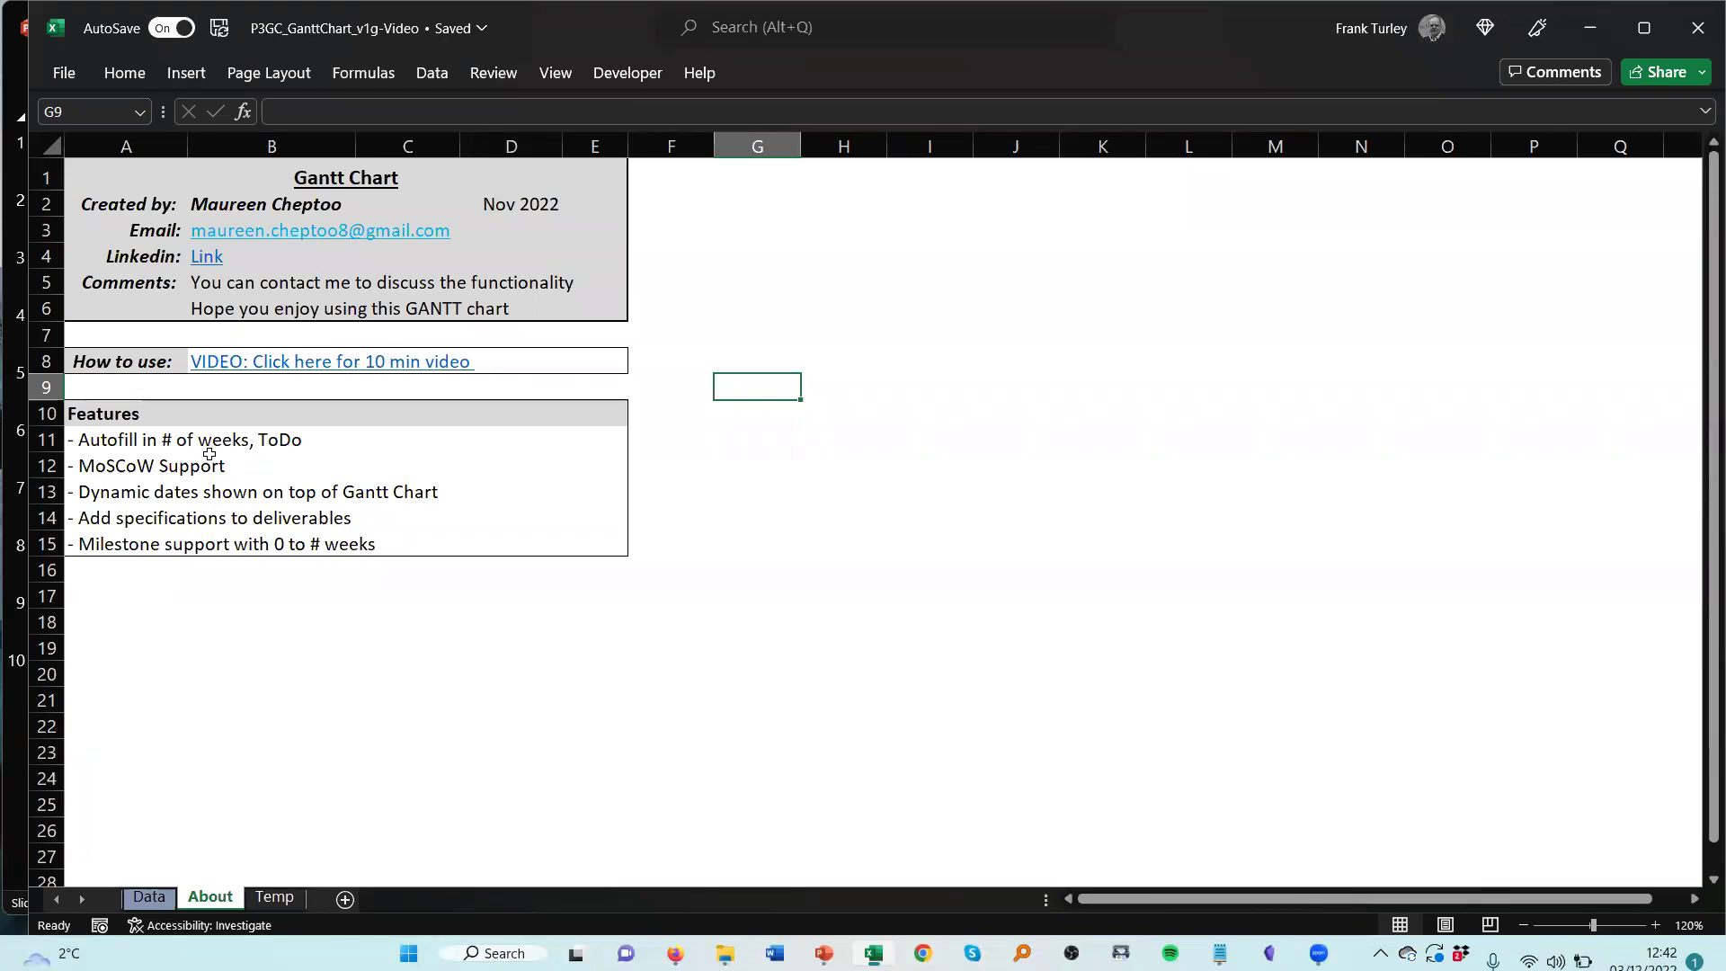
pyautogui.moveTo(127, 437); pyautogui.dragTo(258, 540)
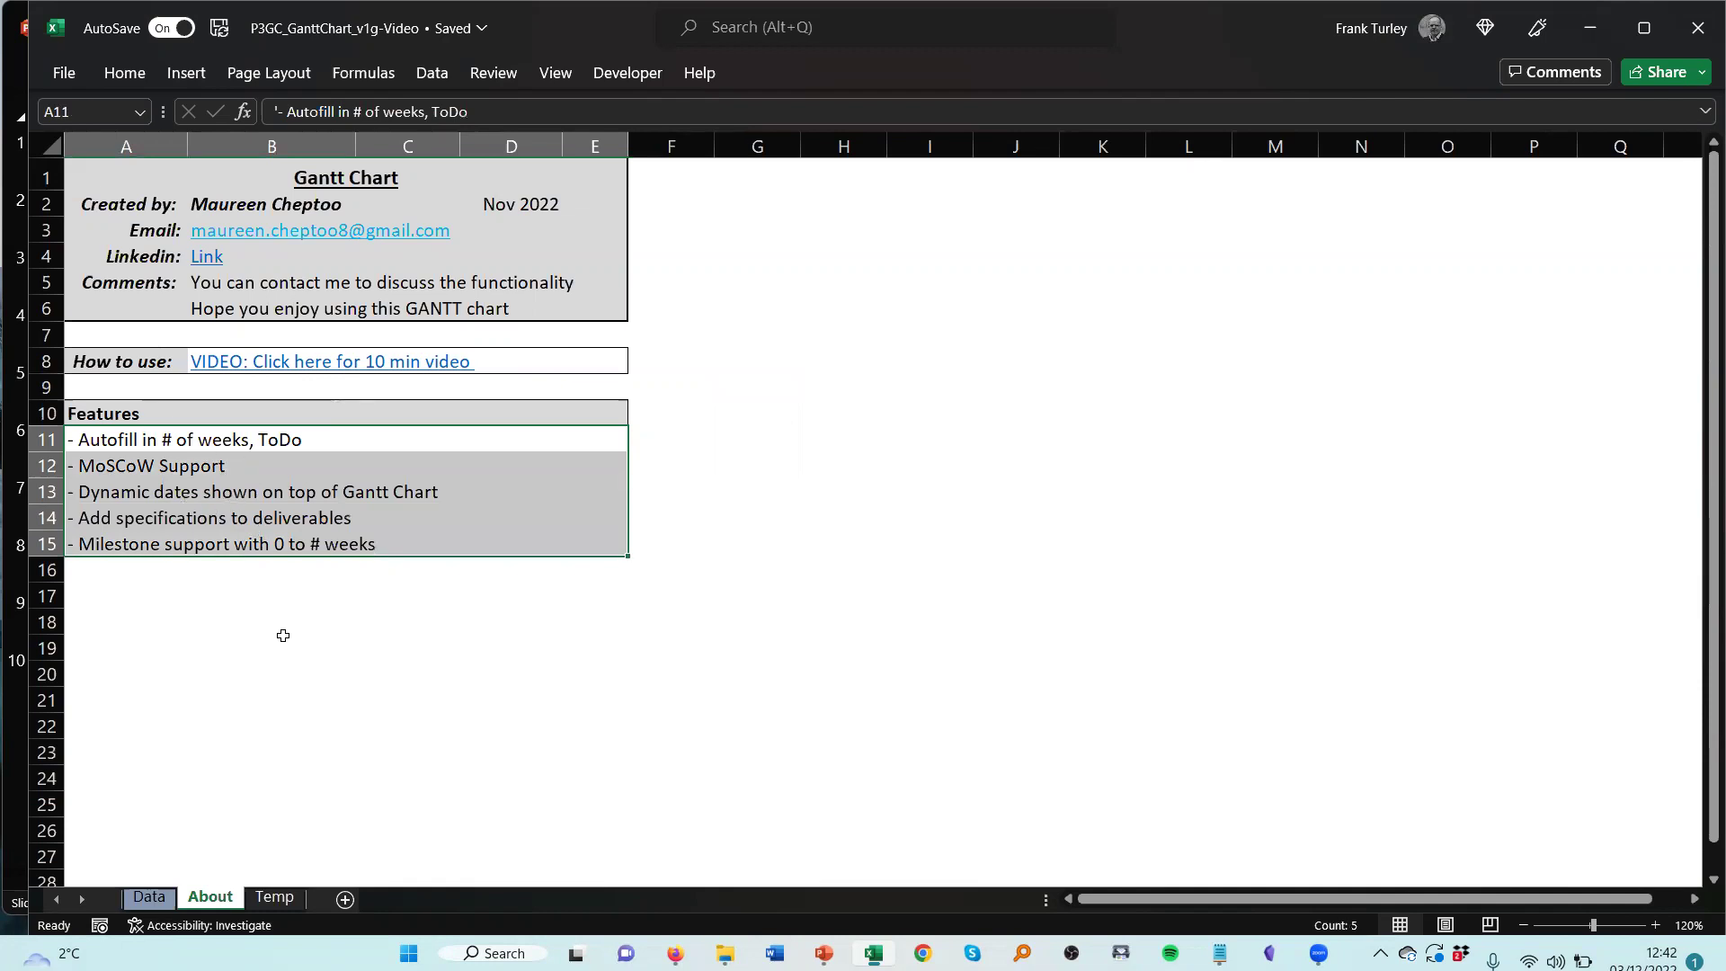
pyautogui.click(11, 500)
pyautogui.click(85, 270)
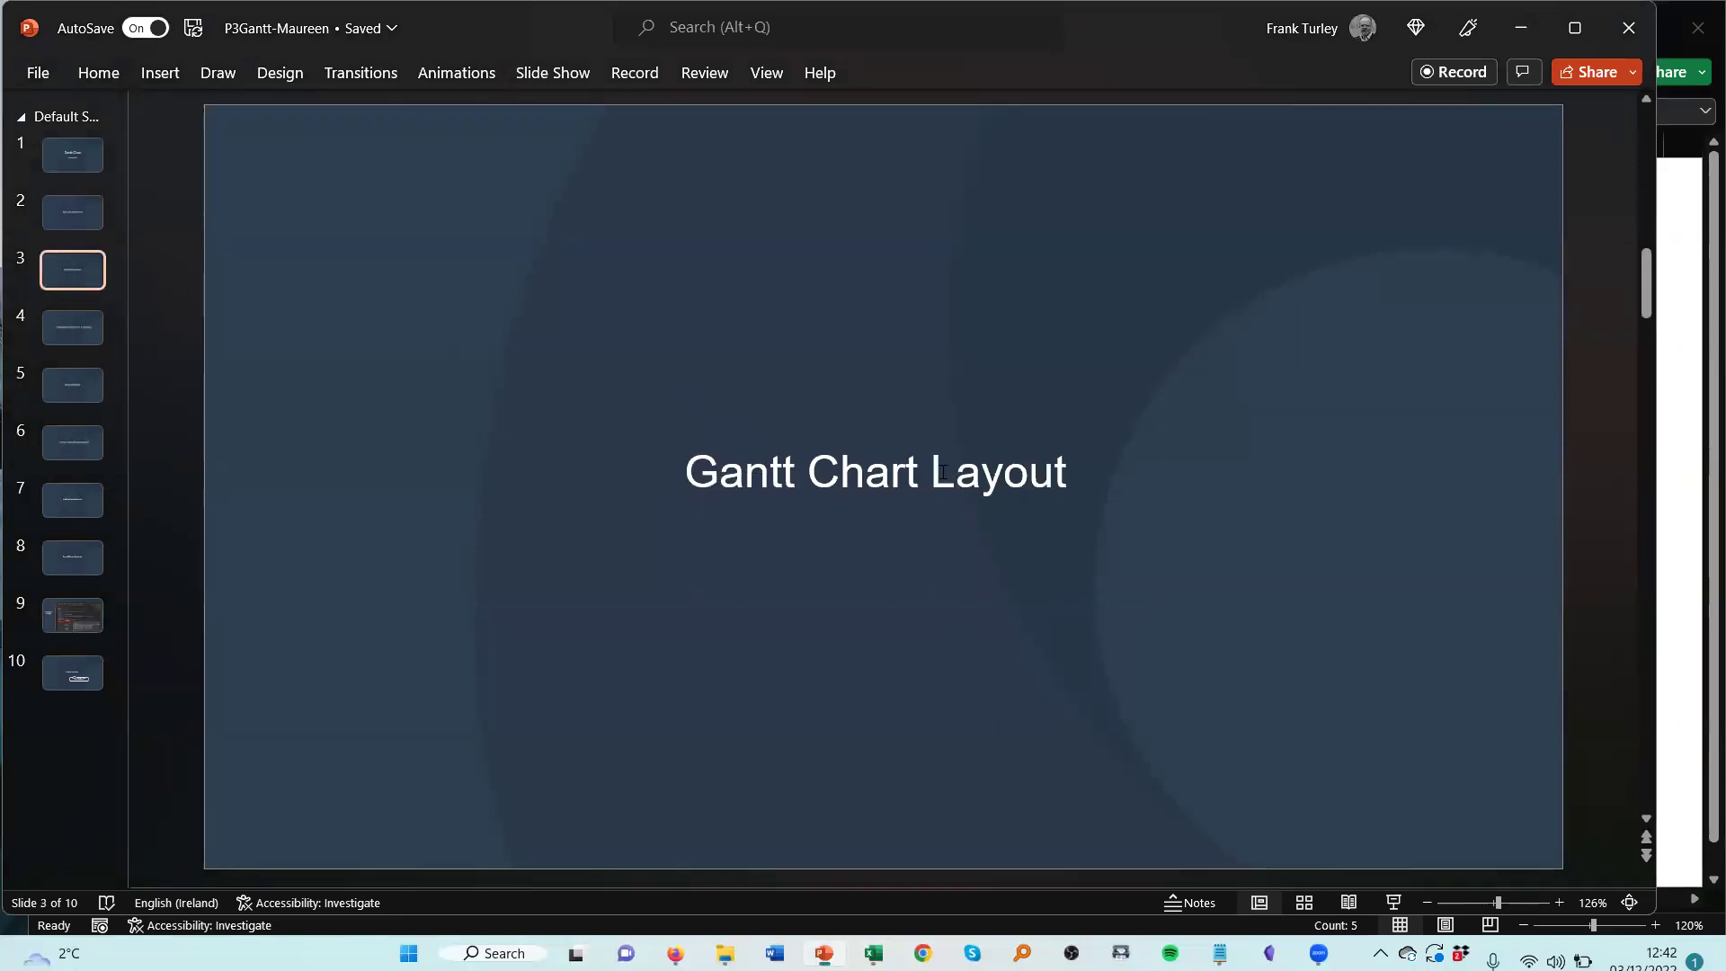
# - On the Data sheet, review the Project name, Company Name, and Project start and end dates
pyautogui.click(1680, 361)
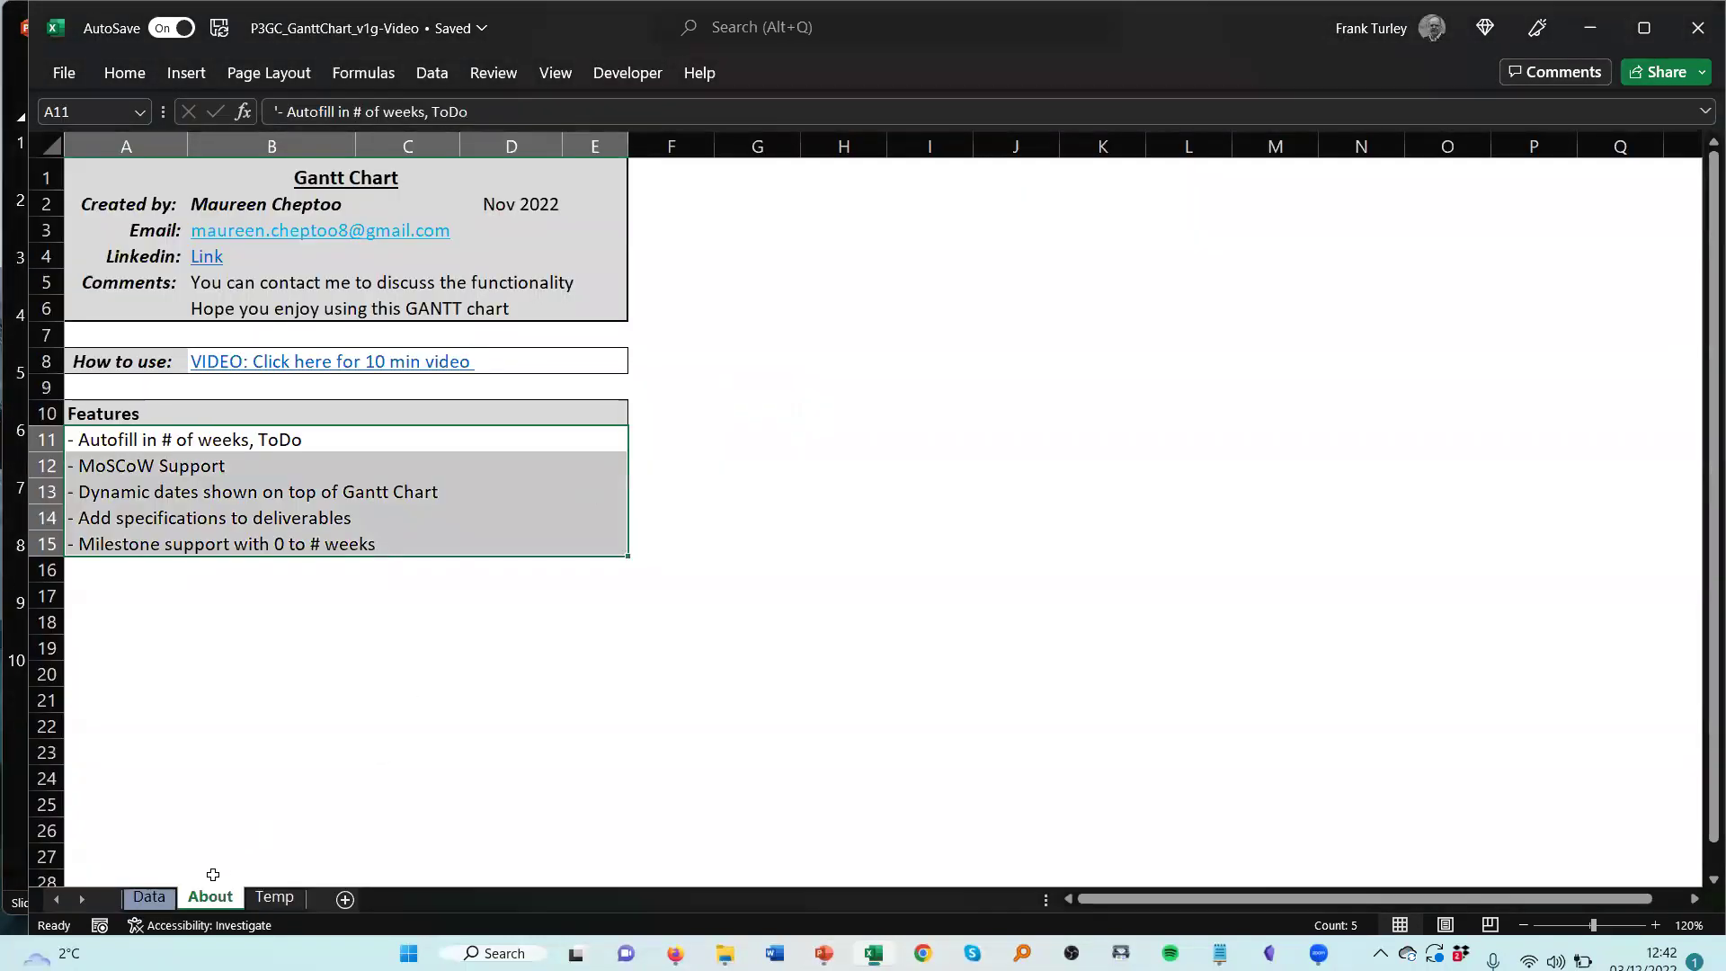
pyautogui.click(149, 898)
pyautogui.click(395, 654)
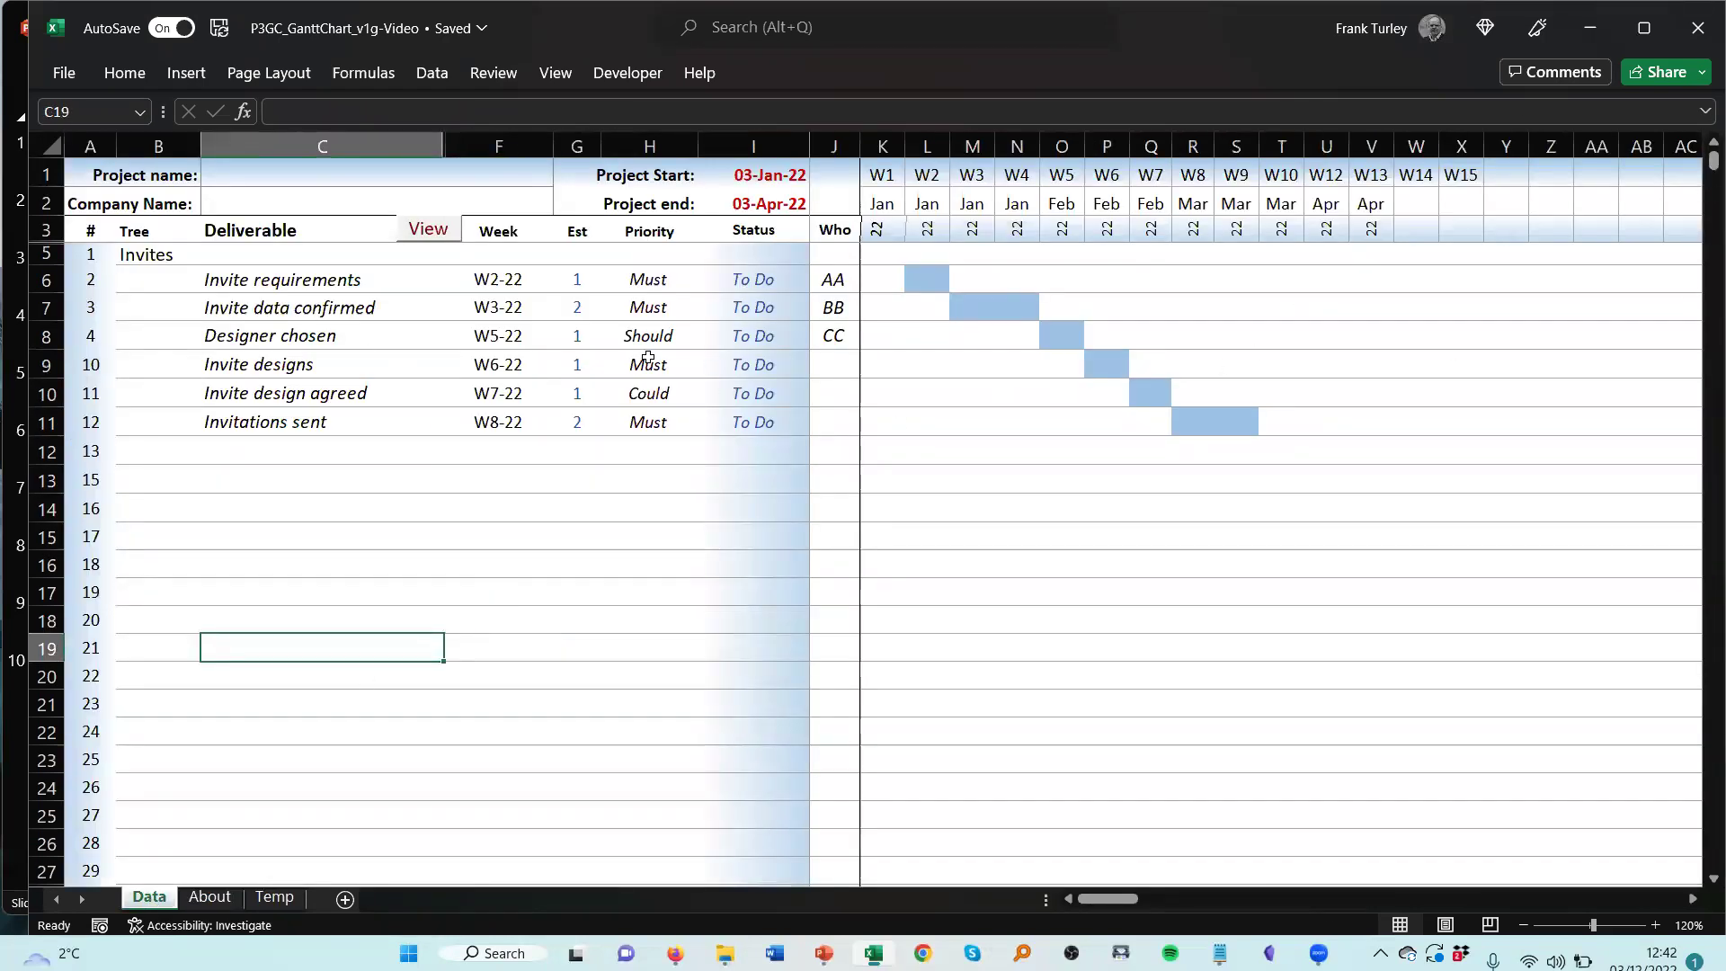
pyautogui.click(234, 171)
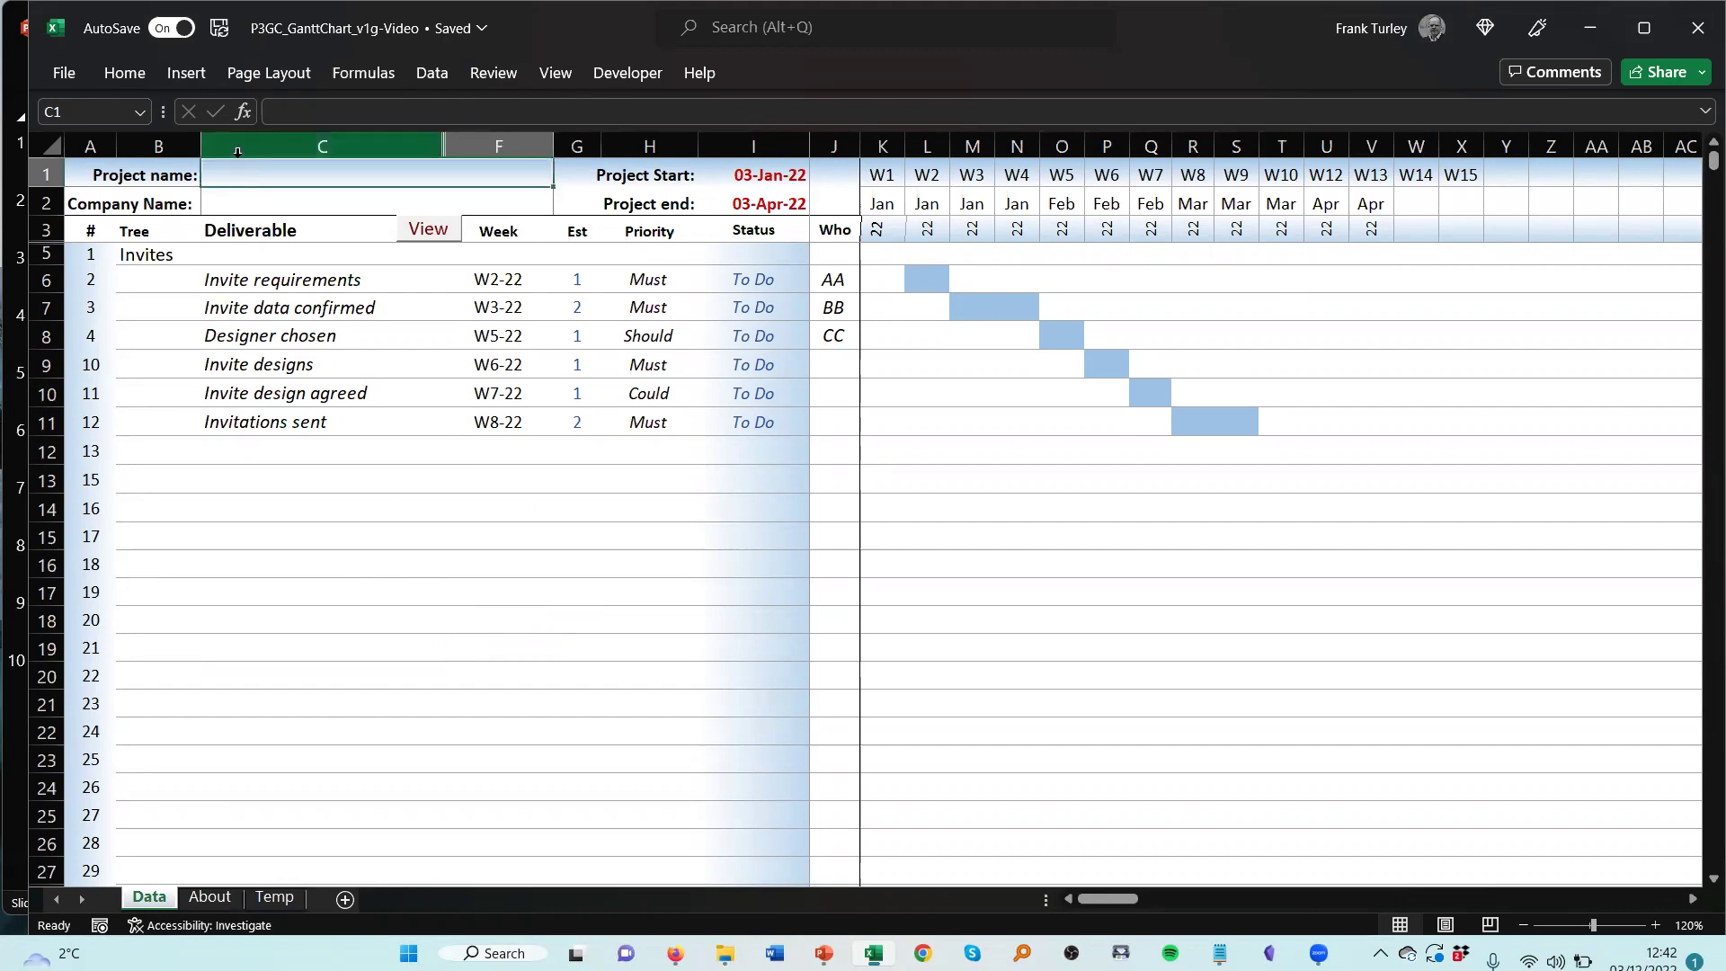
pyautogui.click(251, 212)
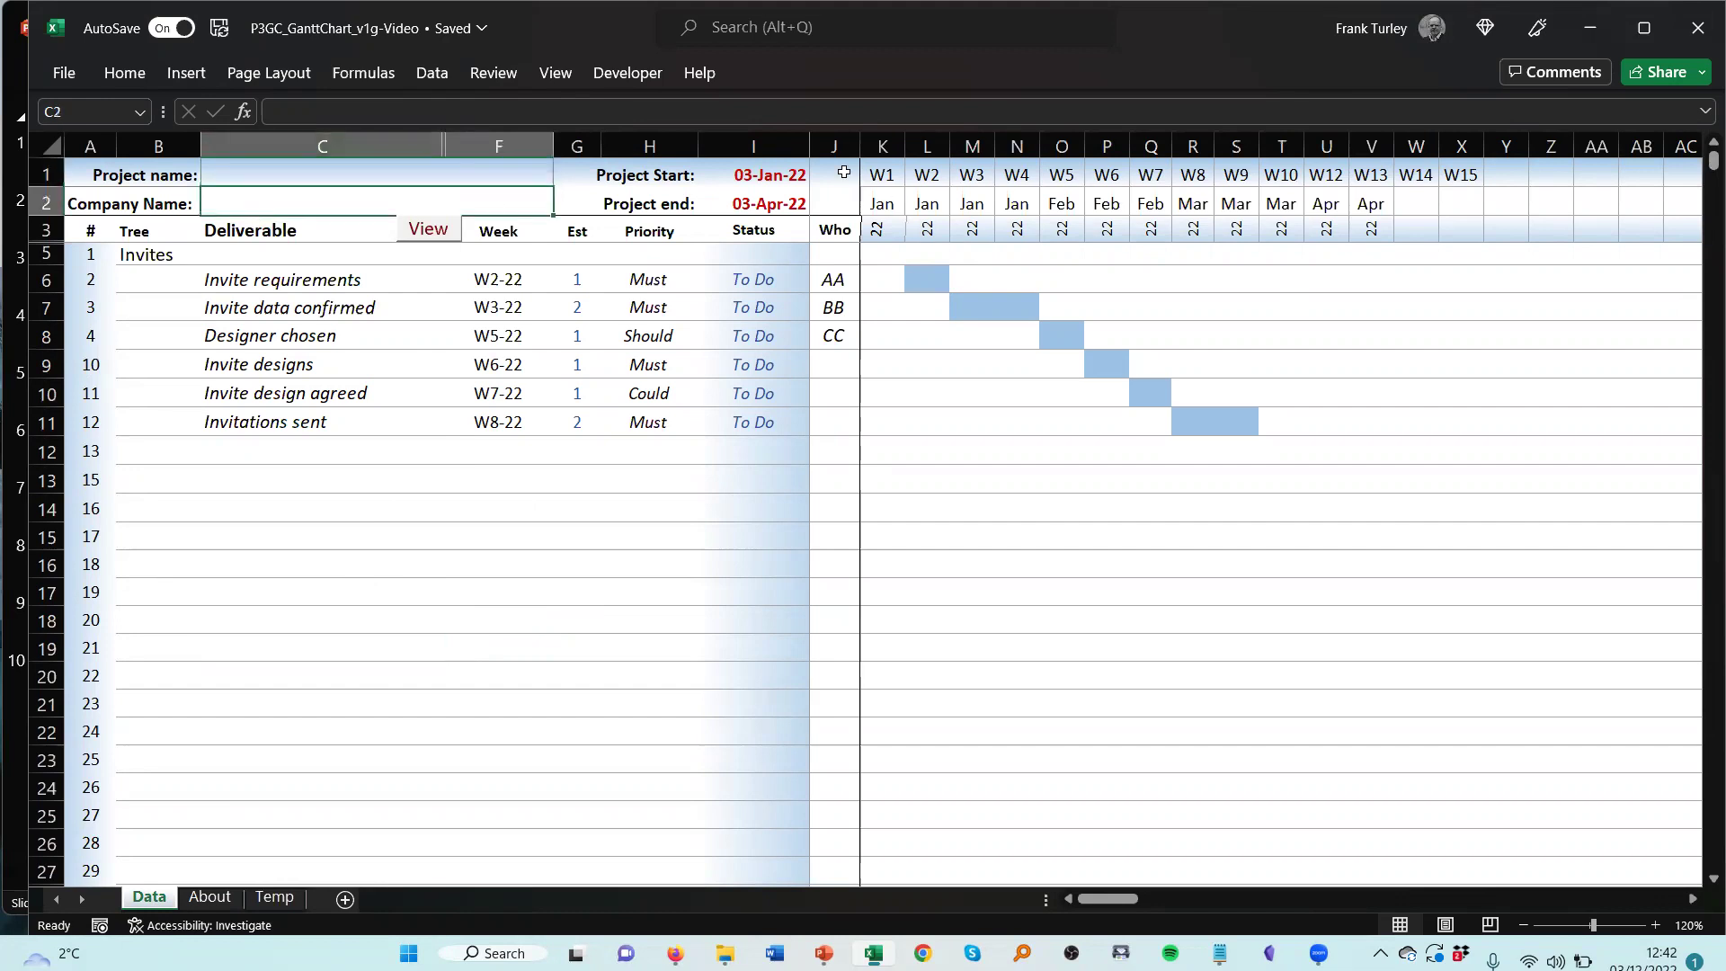
pyautogui.click(765, 177)
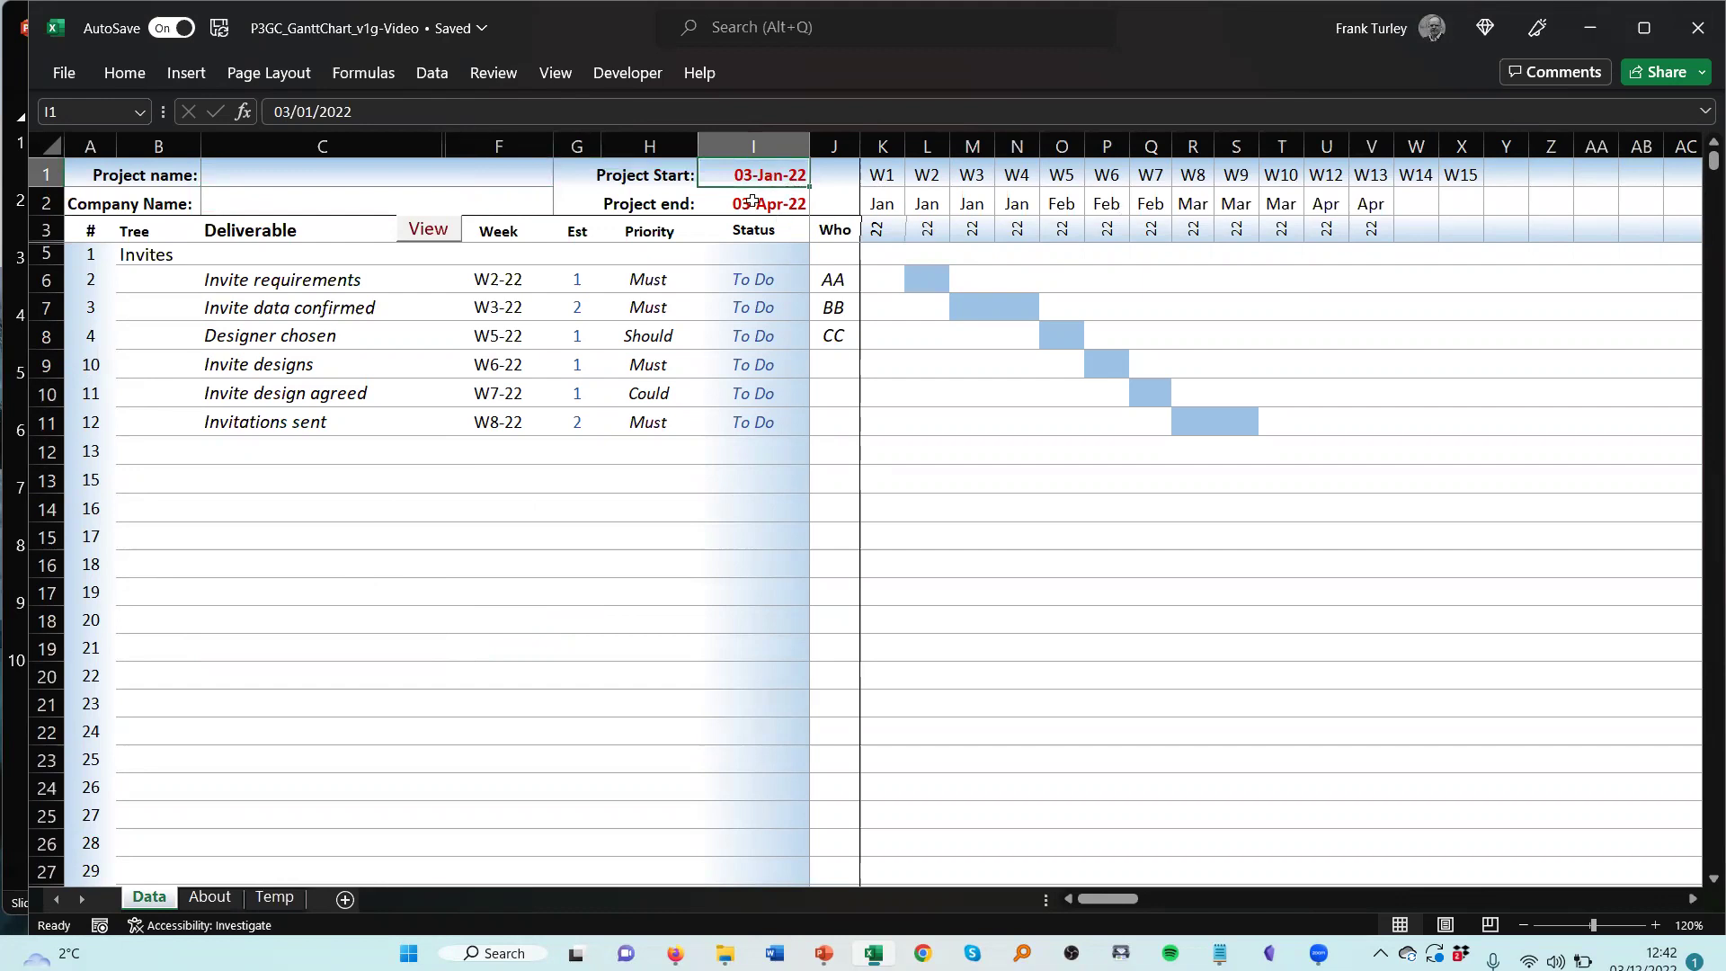
pyautogui.click(769, 205)
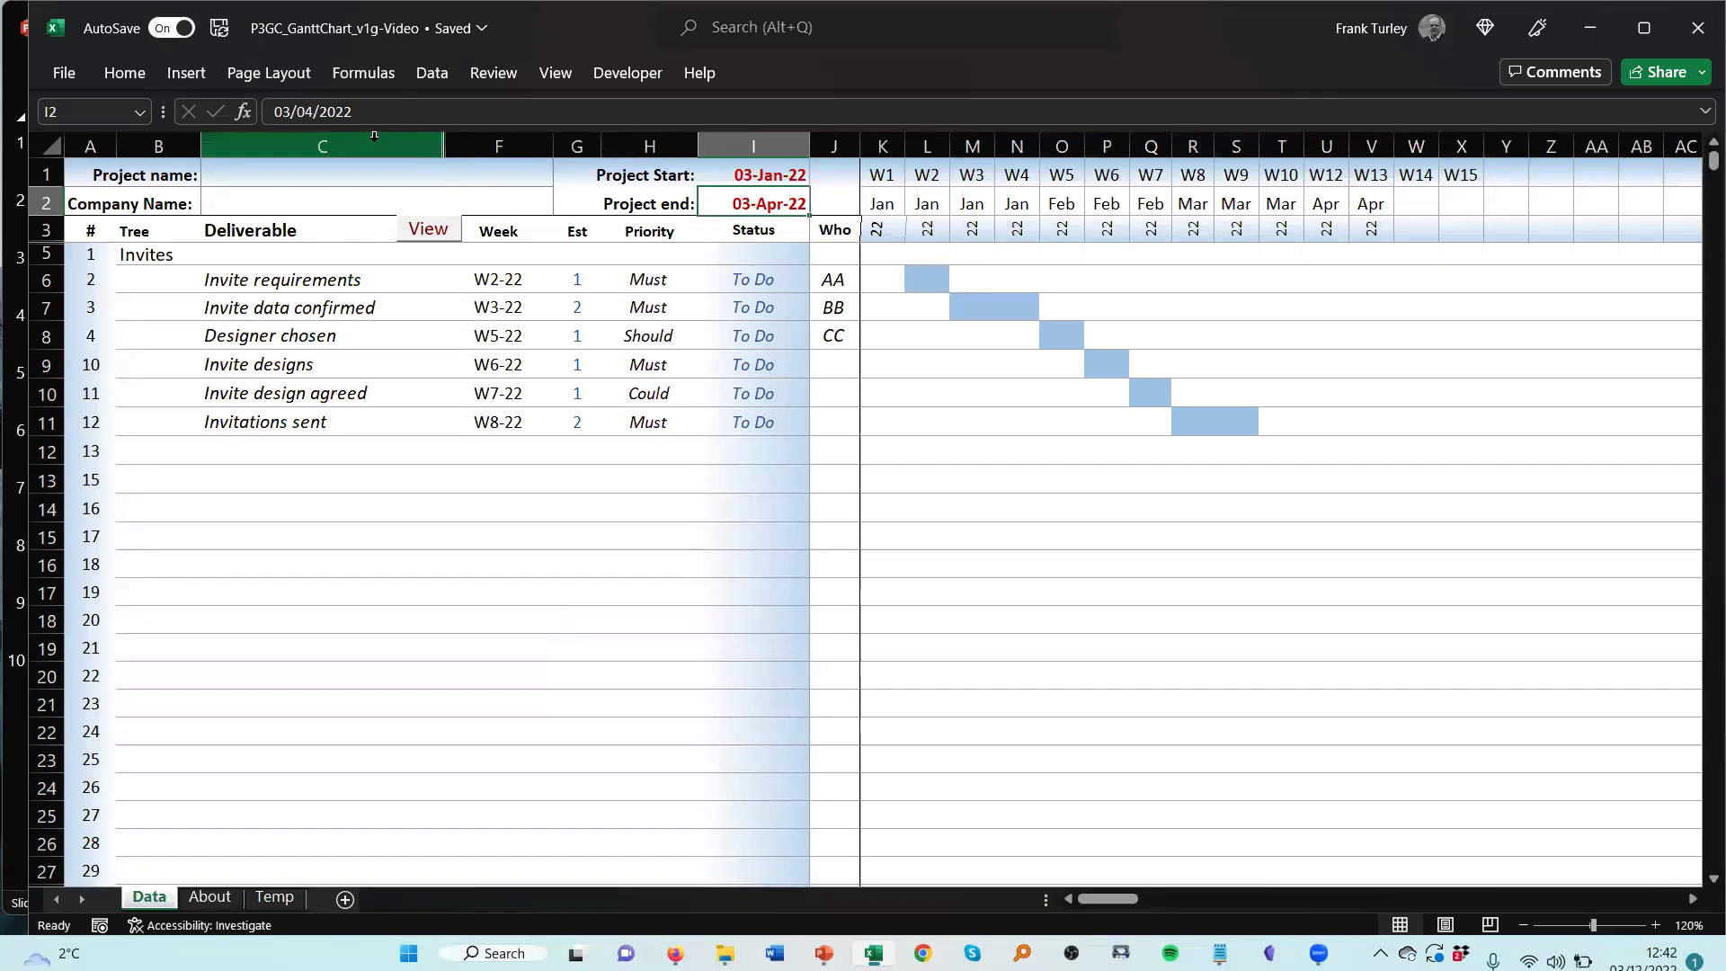
# - Change the Project end date's month from 4 to 6, making it 03-Jun-22
pyautogui.click(319, 112)
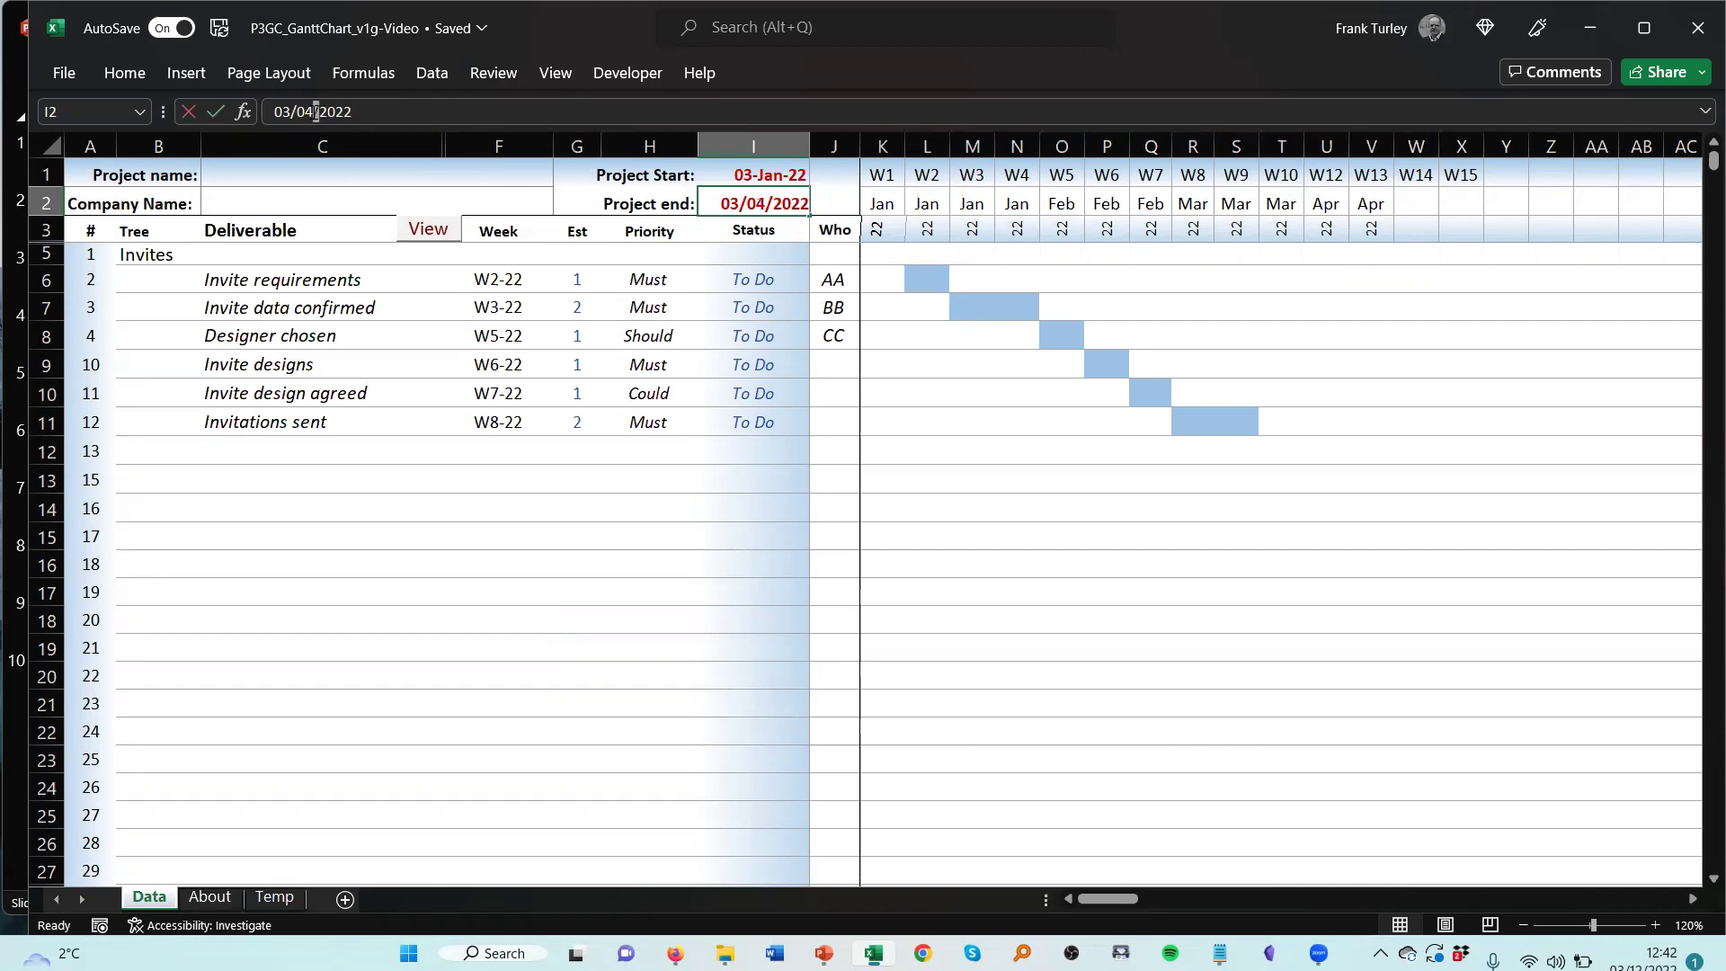
pyautogui.moveTo(313, 111); pyautogui.dragTo(304, 111)
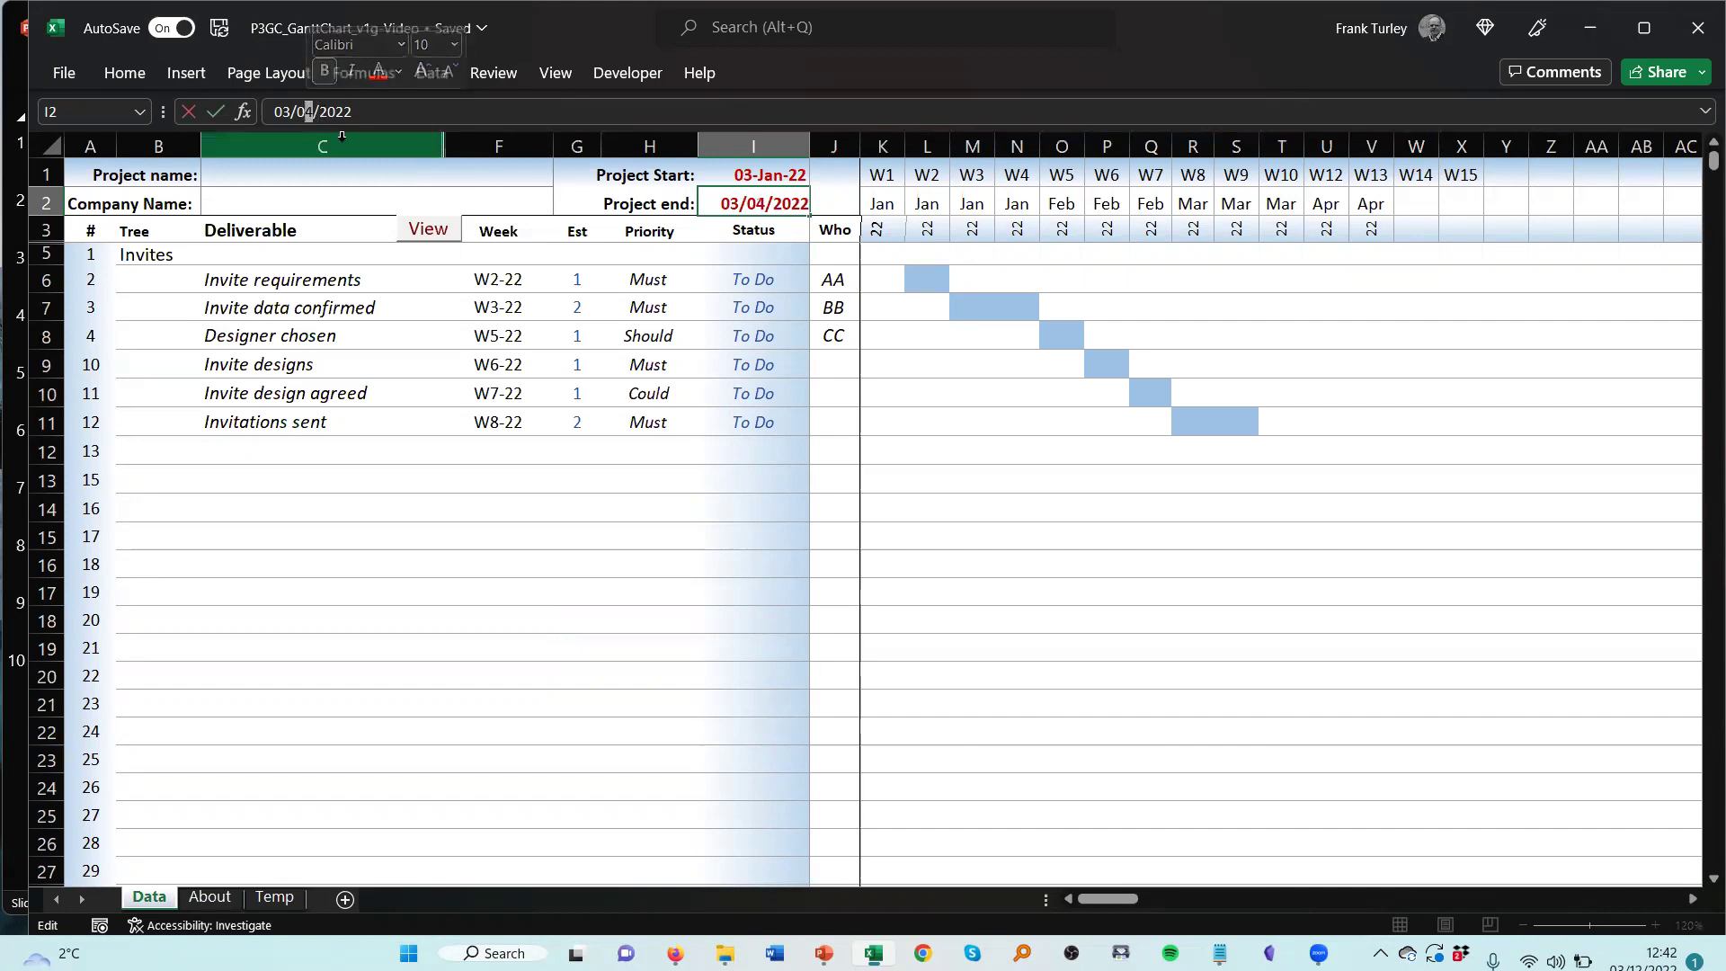
pyautogui.write('6')
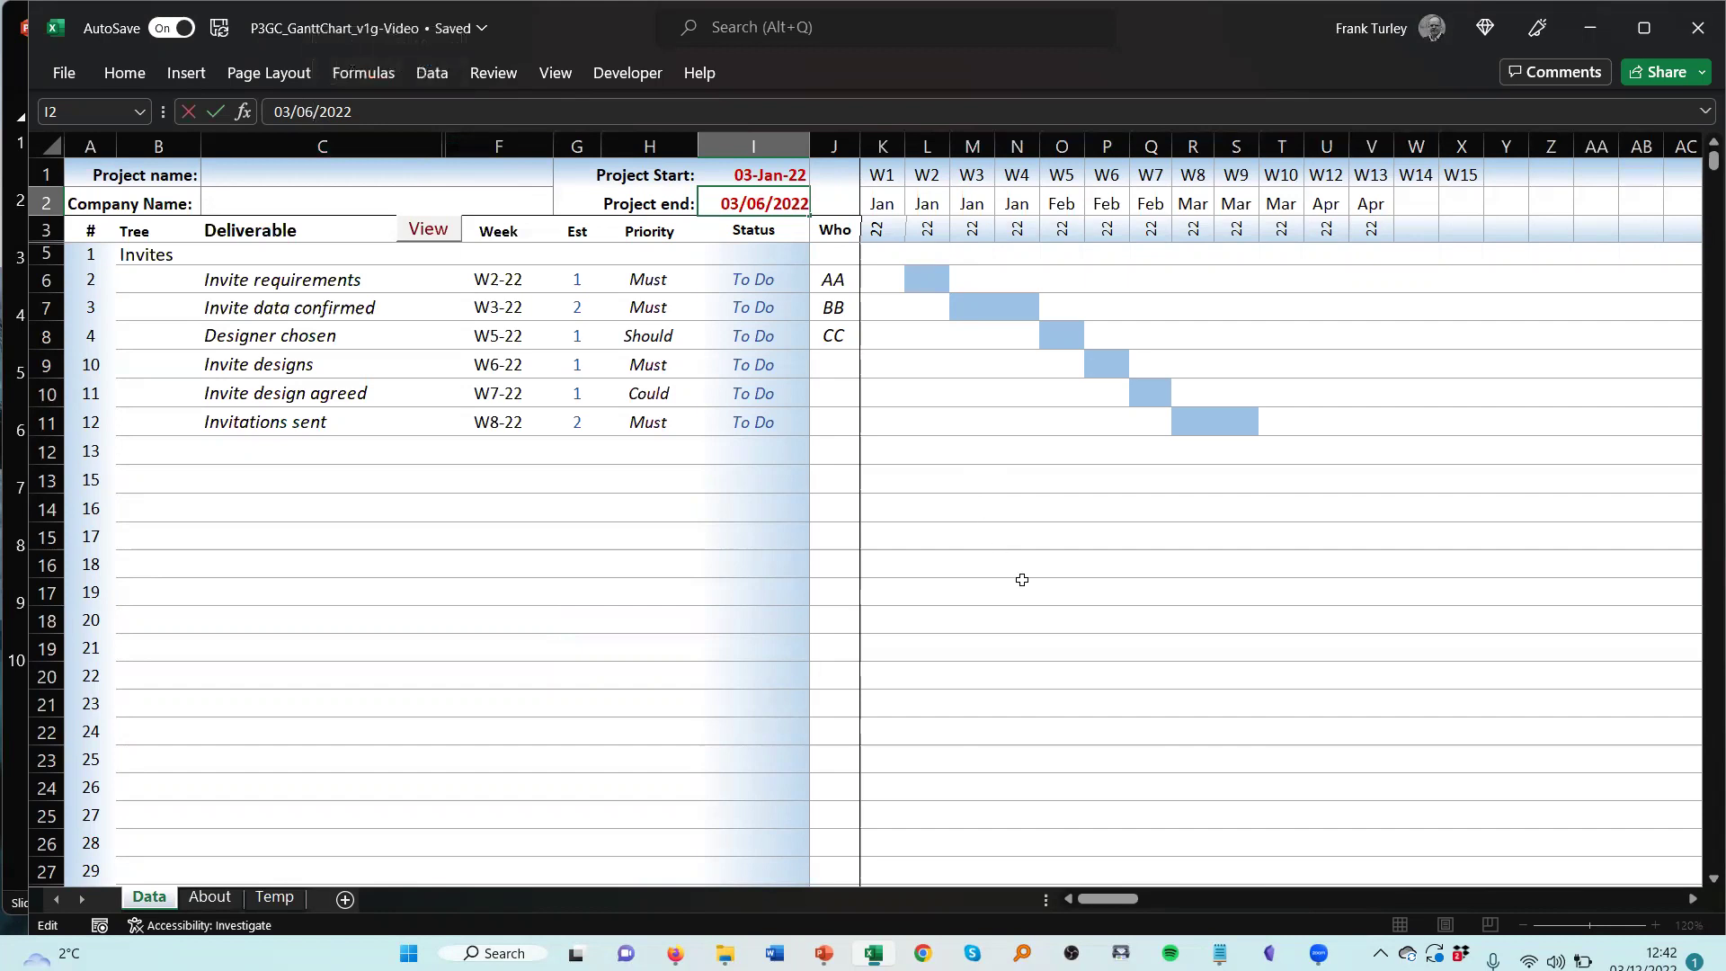
pyautogui.click(1022, 579)
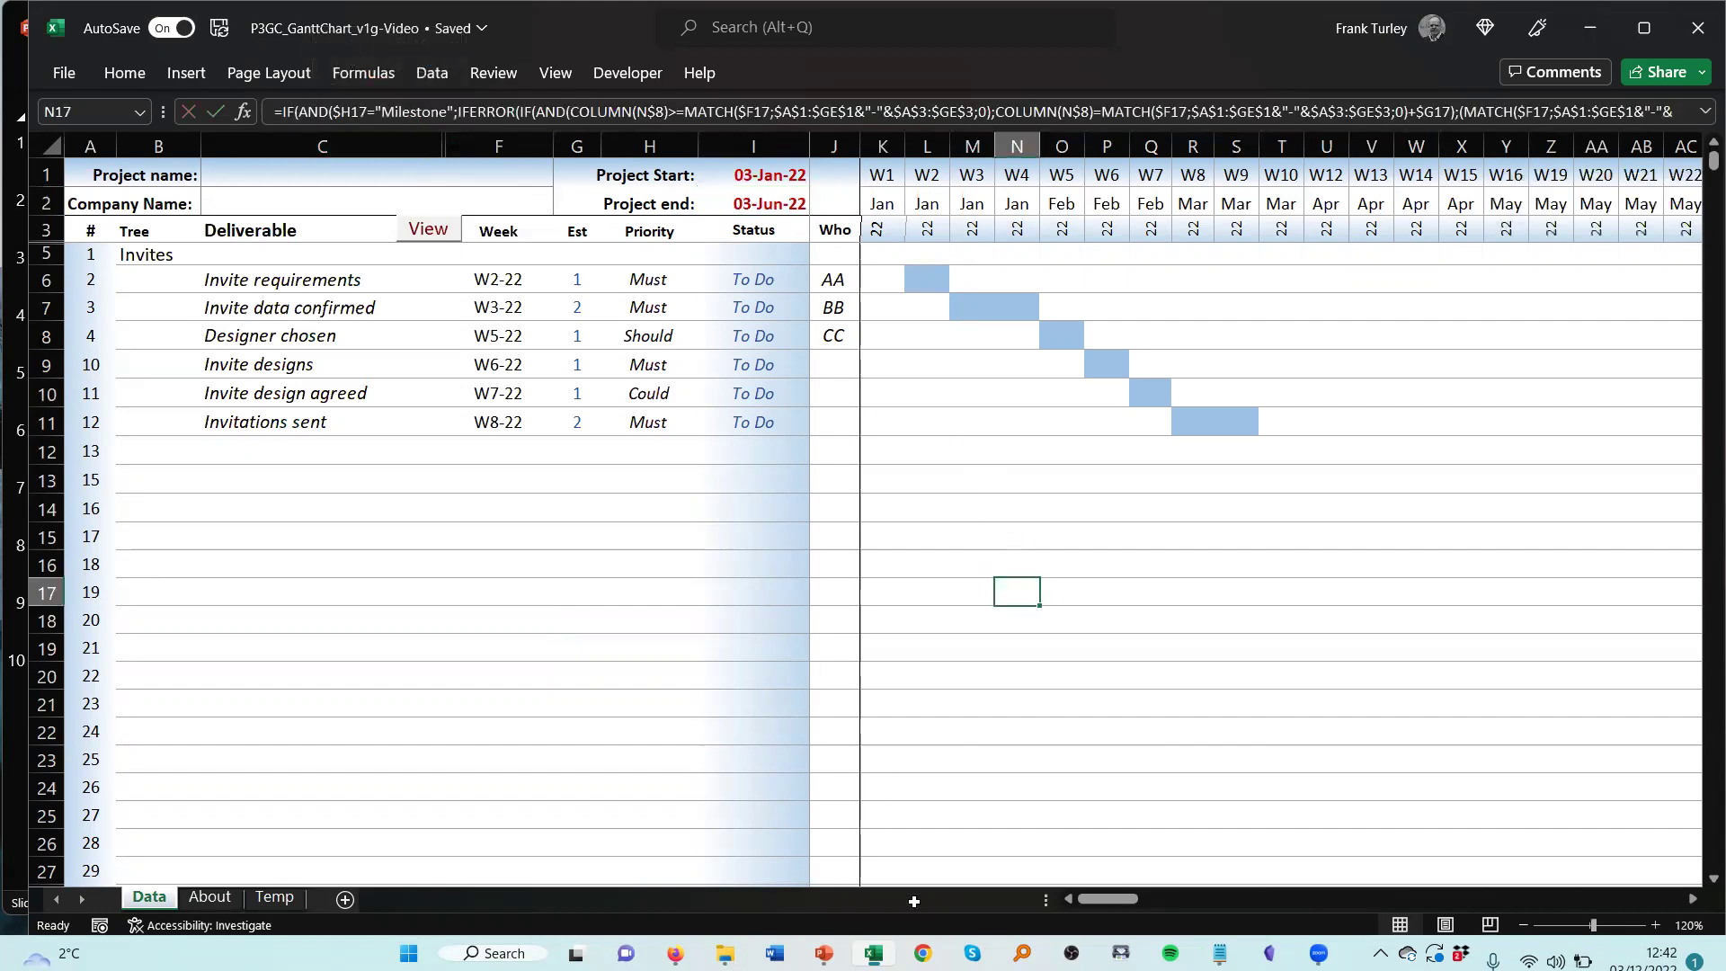
pyautogui.moveTo(1095, 903)
pyautogui.mouseDown()
pyautogui.moveTo(1156, 903)
pyautogui.moveTo(1111, 905)
pyautogui.moveTo(1130, 901)
pyautogui.mouseUp()
pyautogui.click(472, 280)
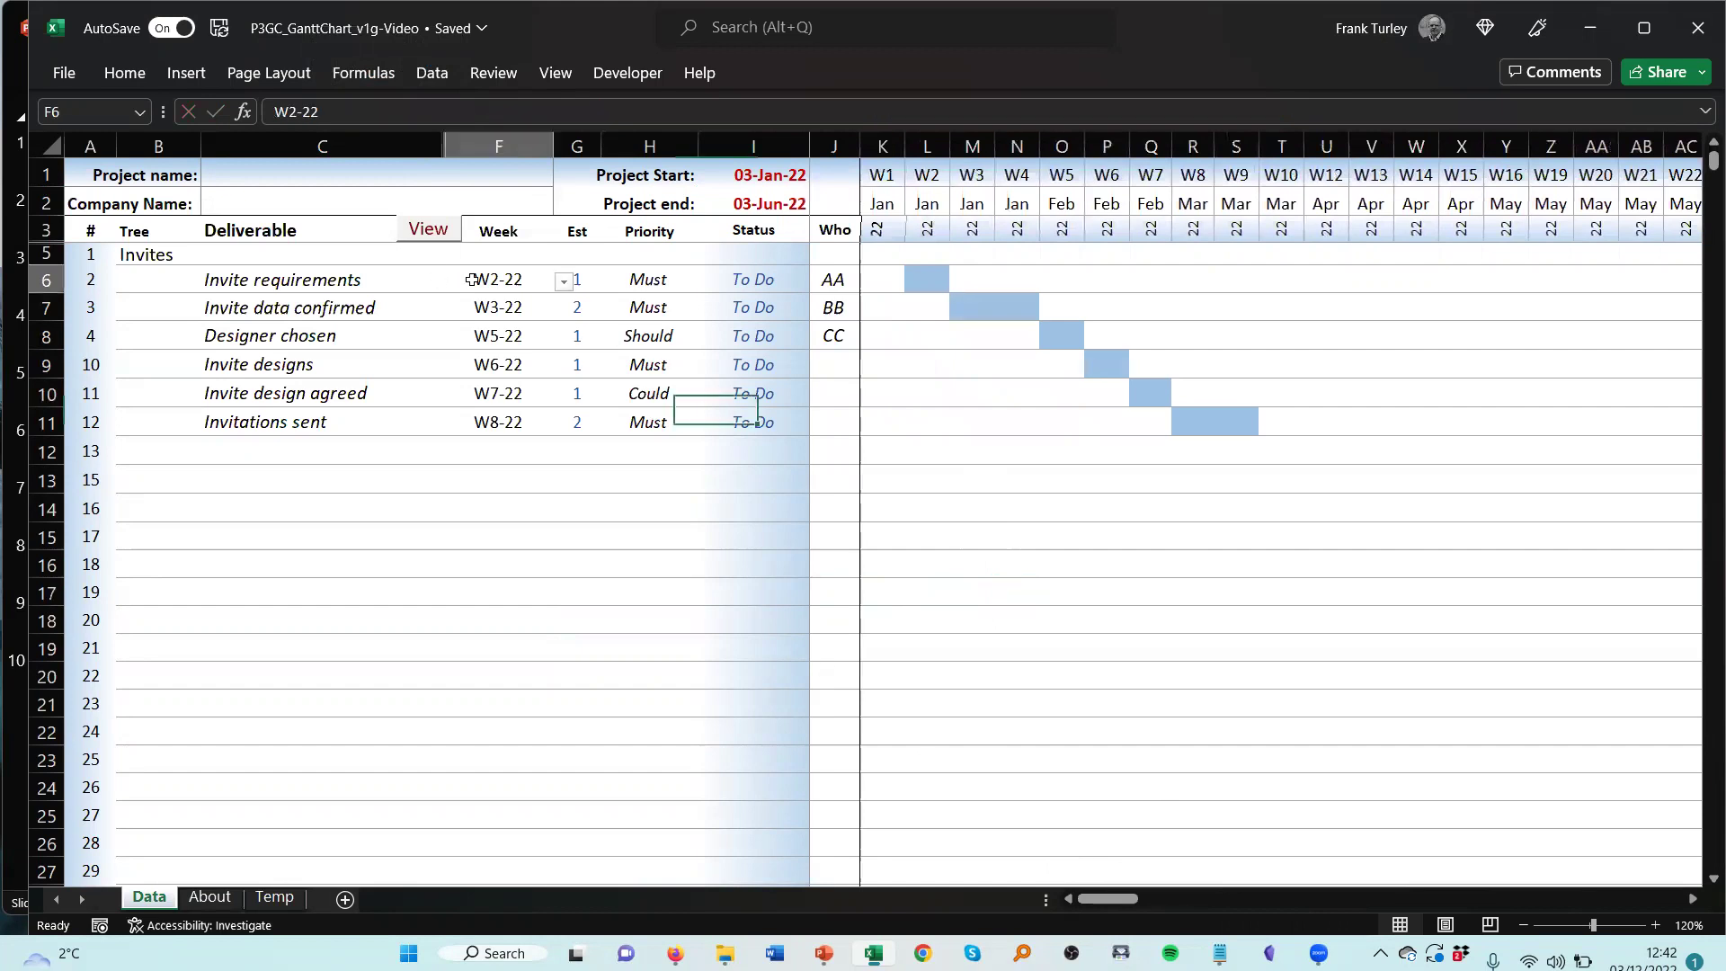
pyautogui.click(564, 282)
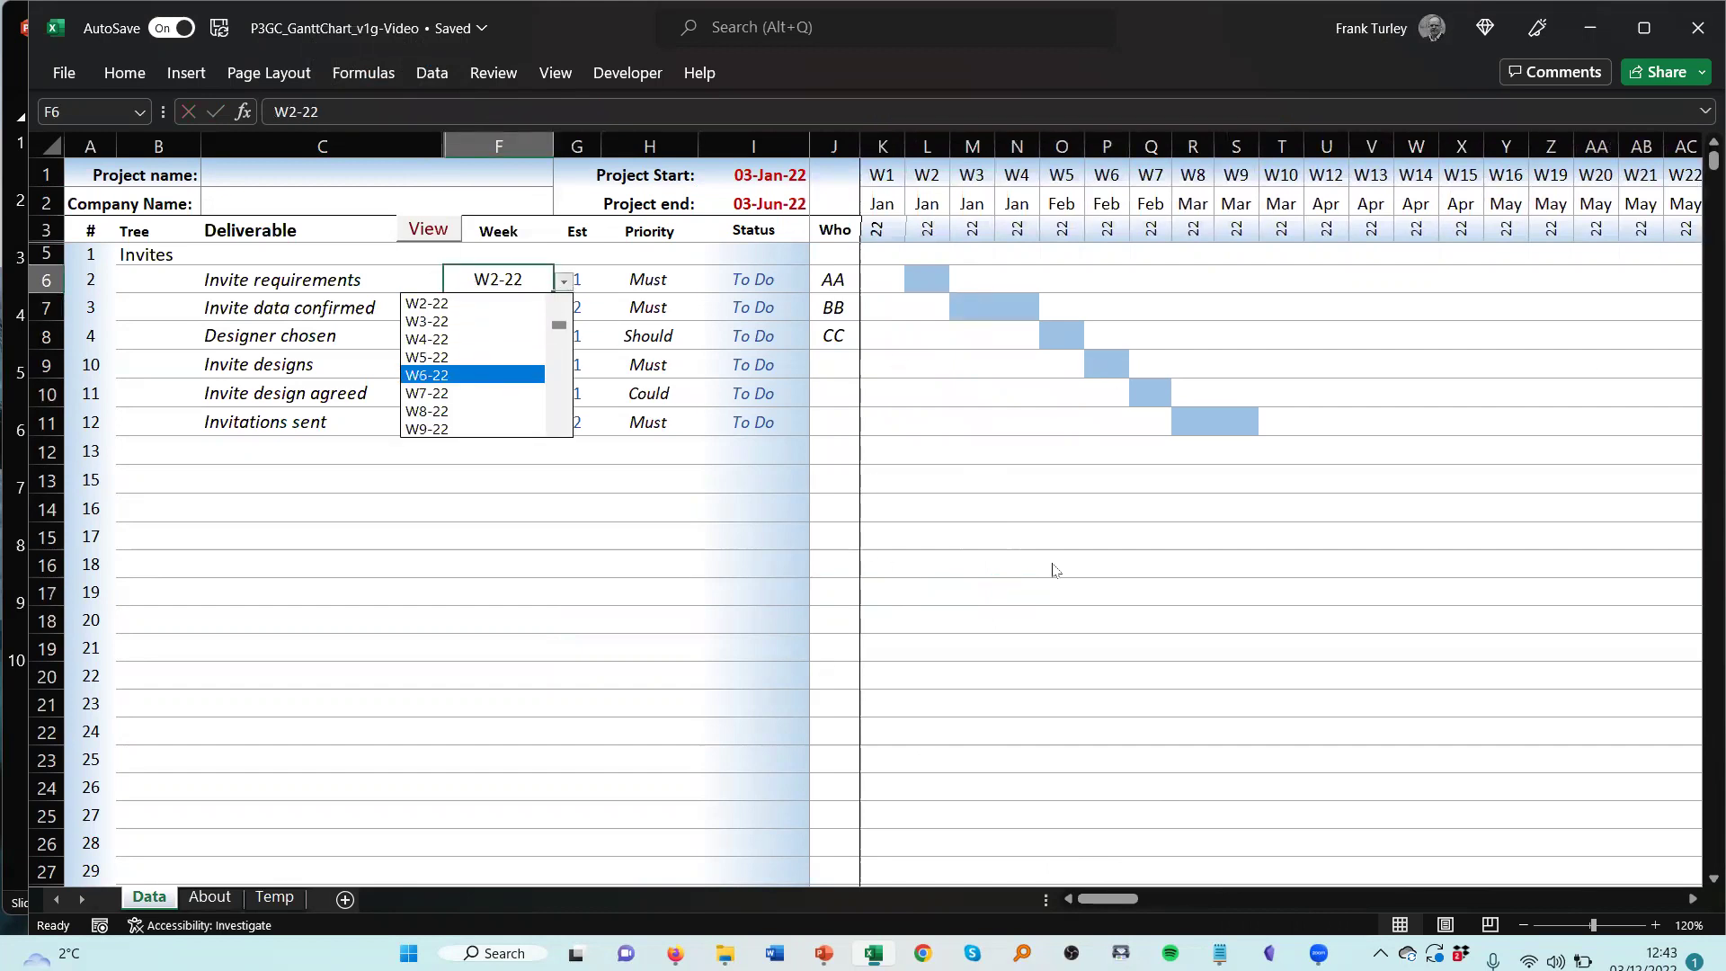
pyautogui.press('Escape')
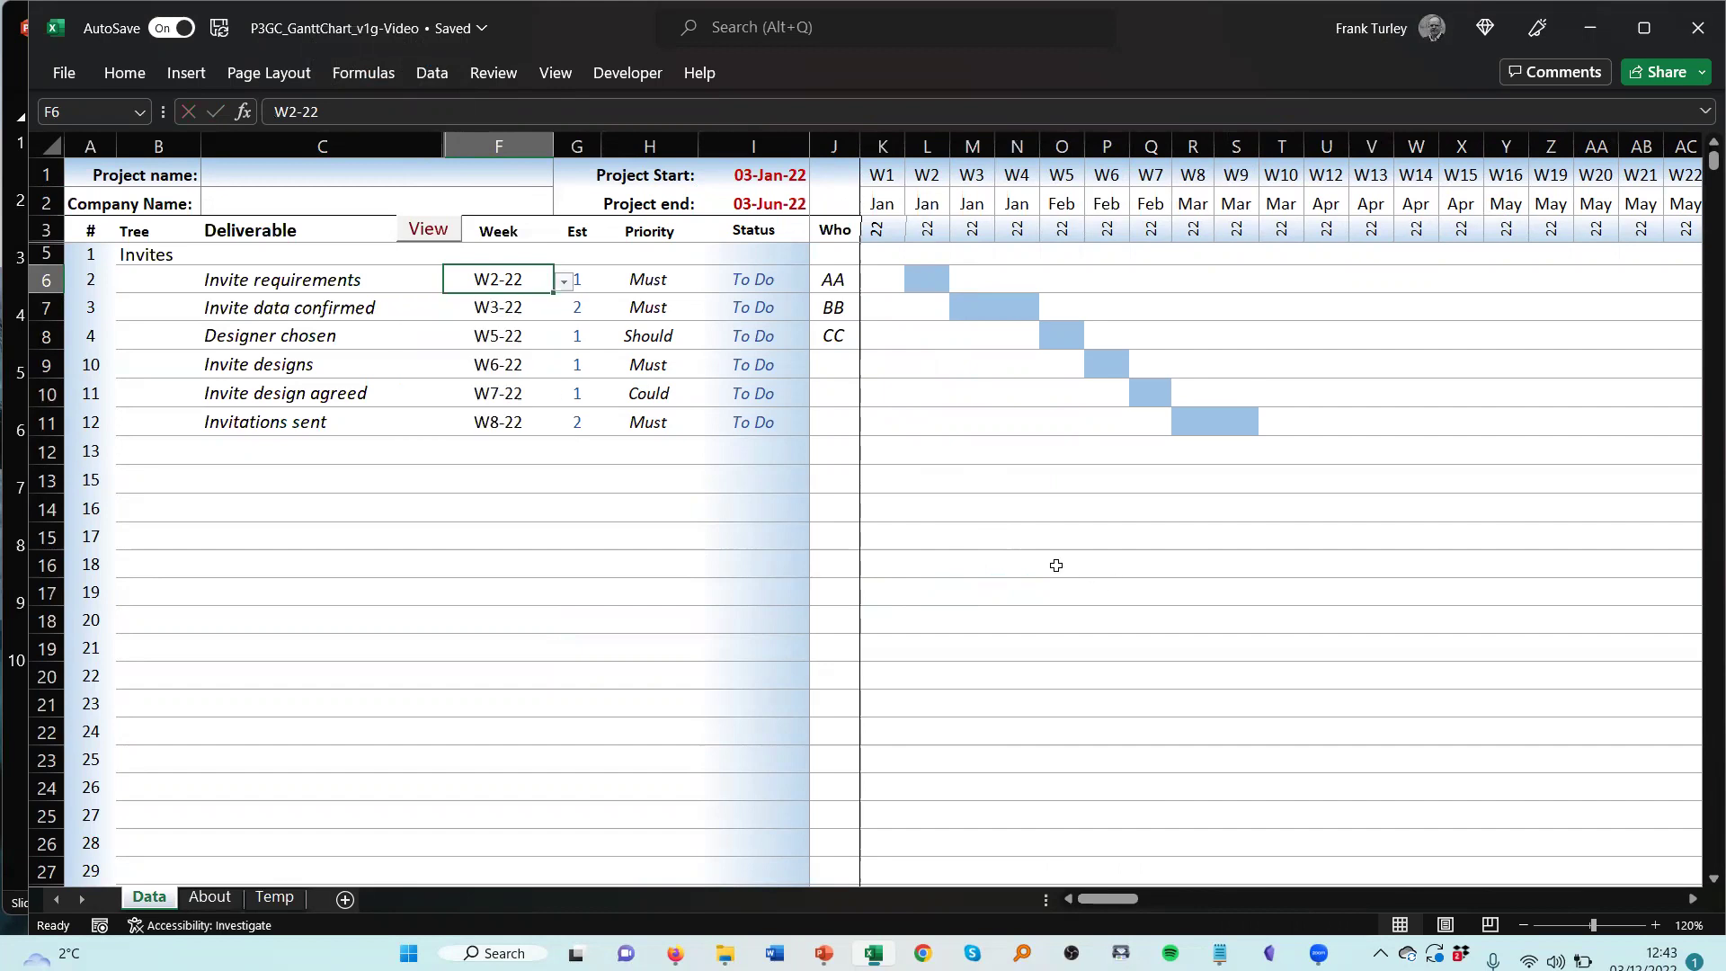
pyautogui.click(1056, 565)
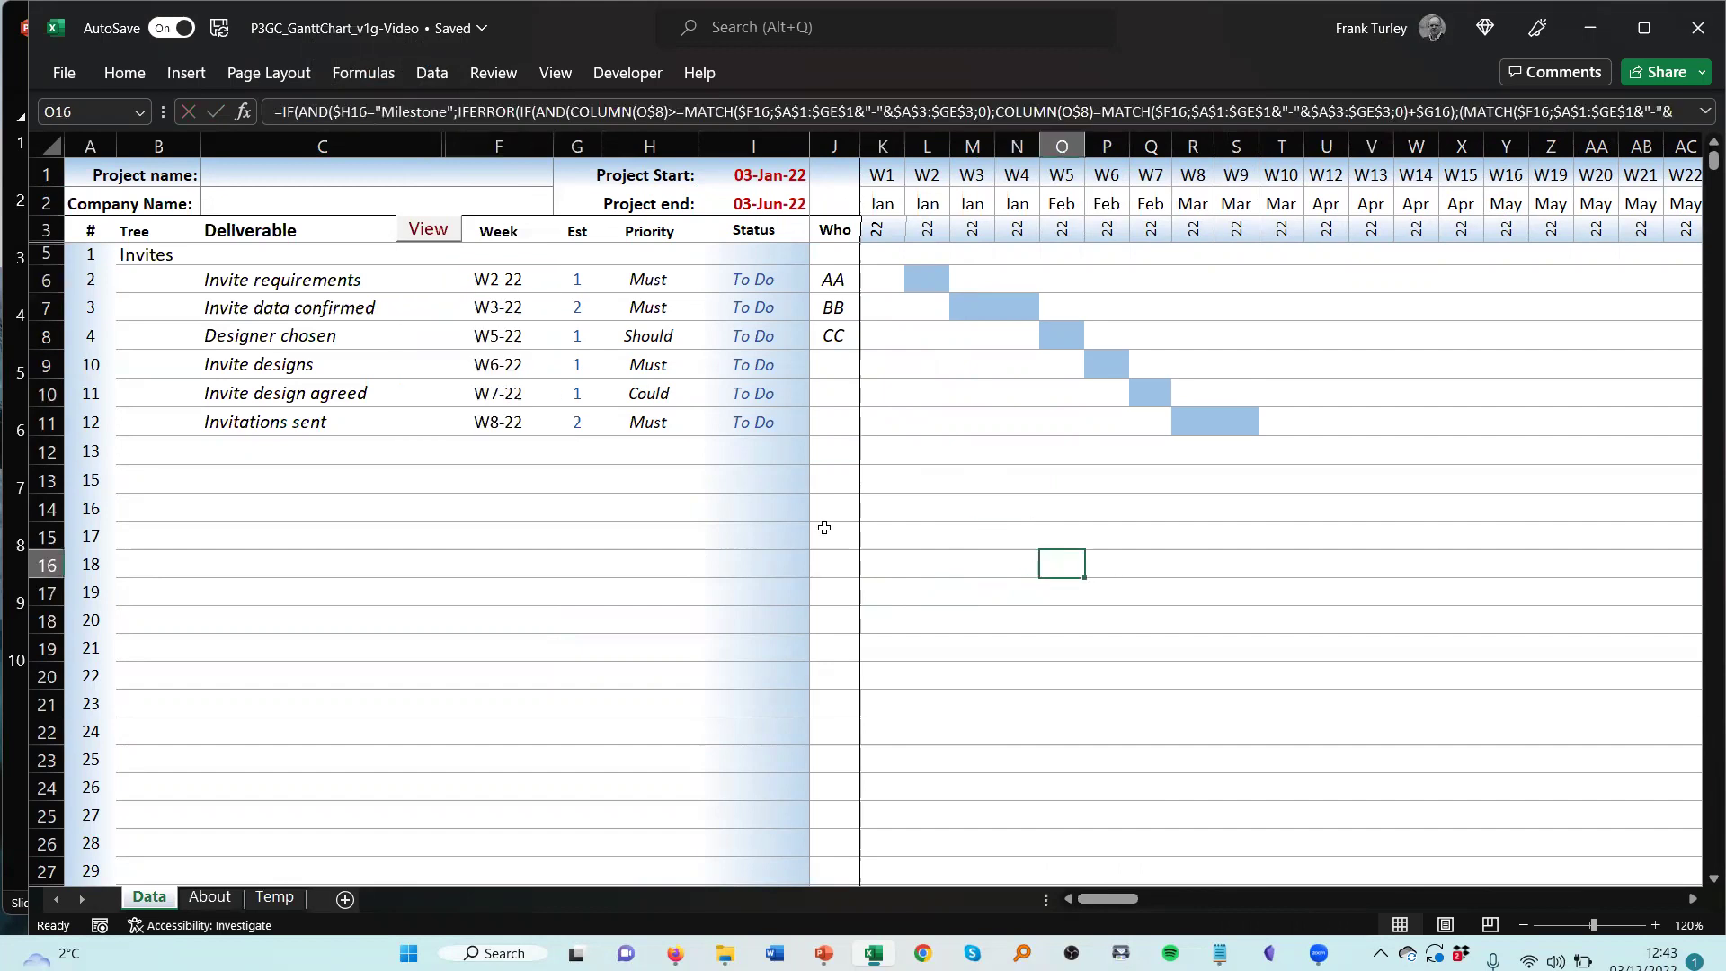
pyautogui.click(277, 282)
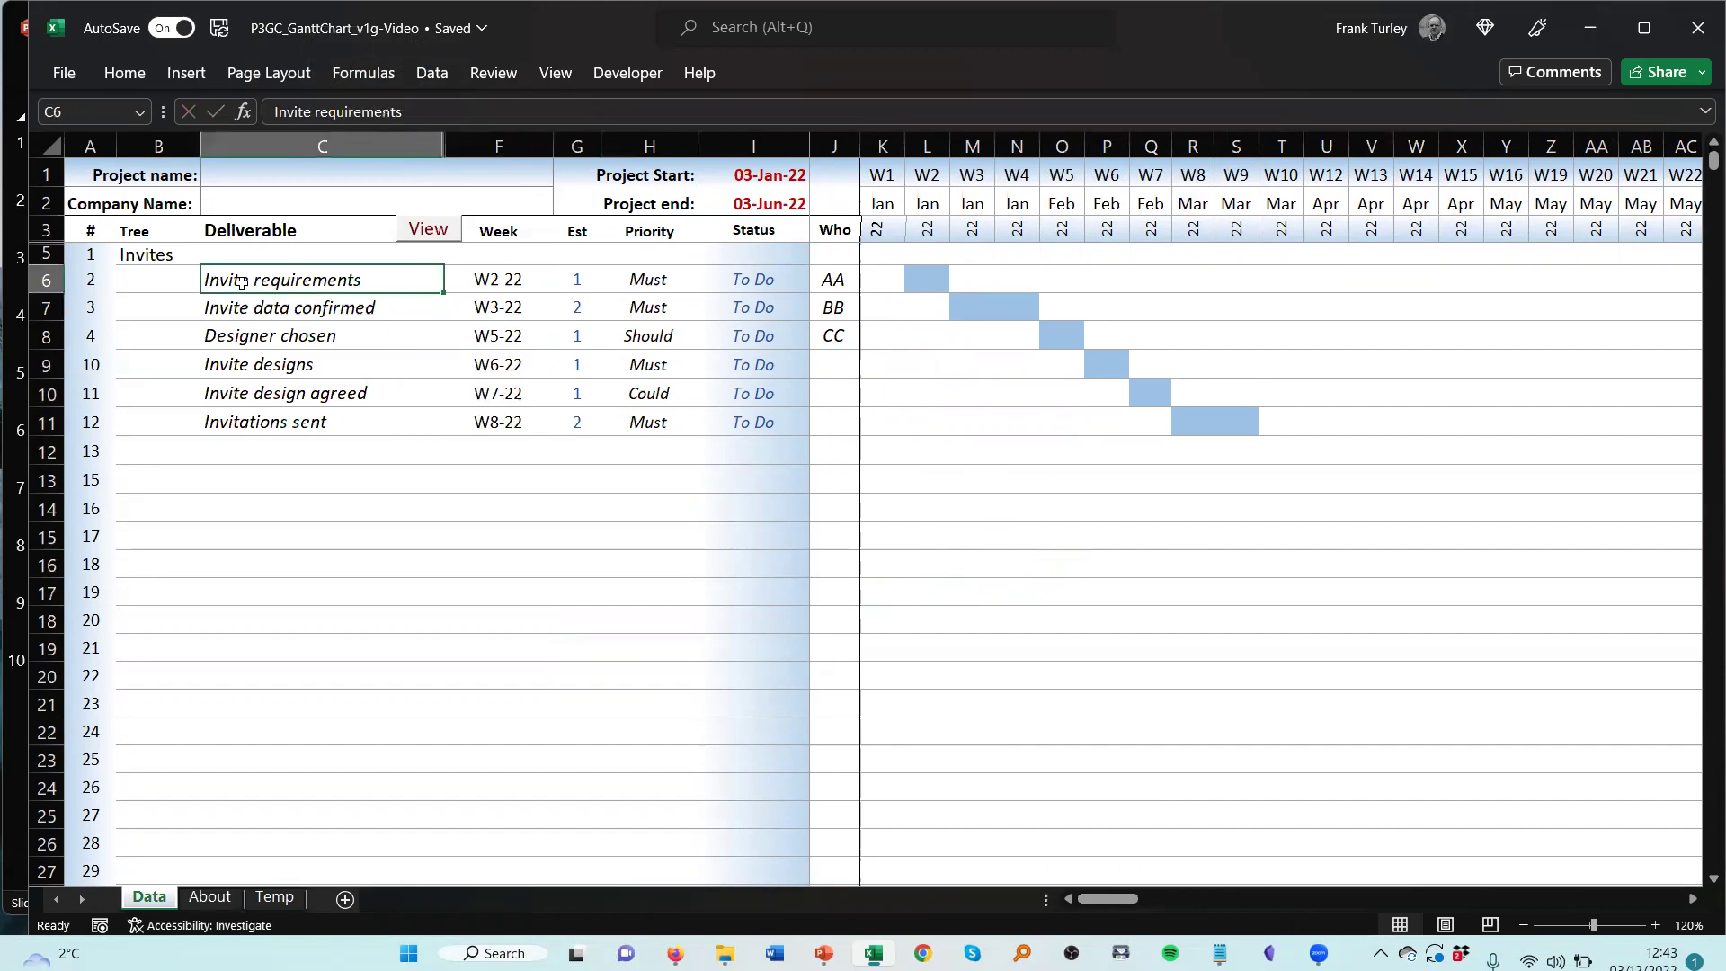
pyautogui.click(268, 429)
pyautogui.click(173, 257)
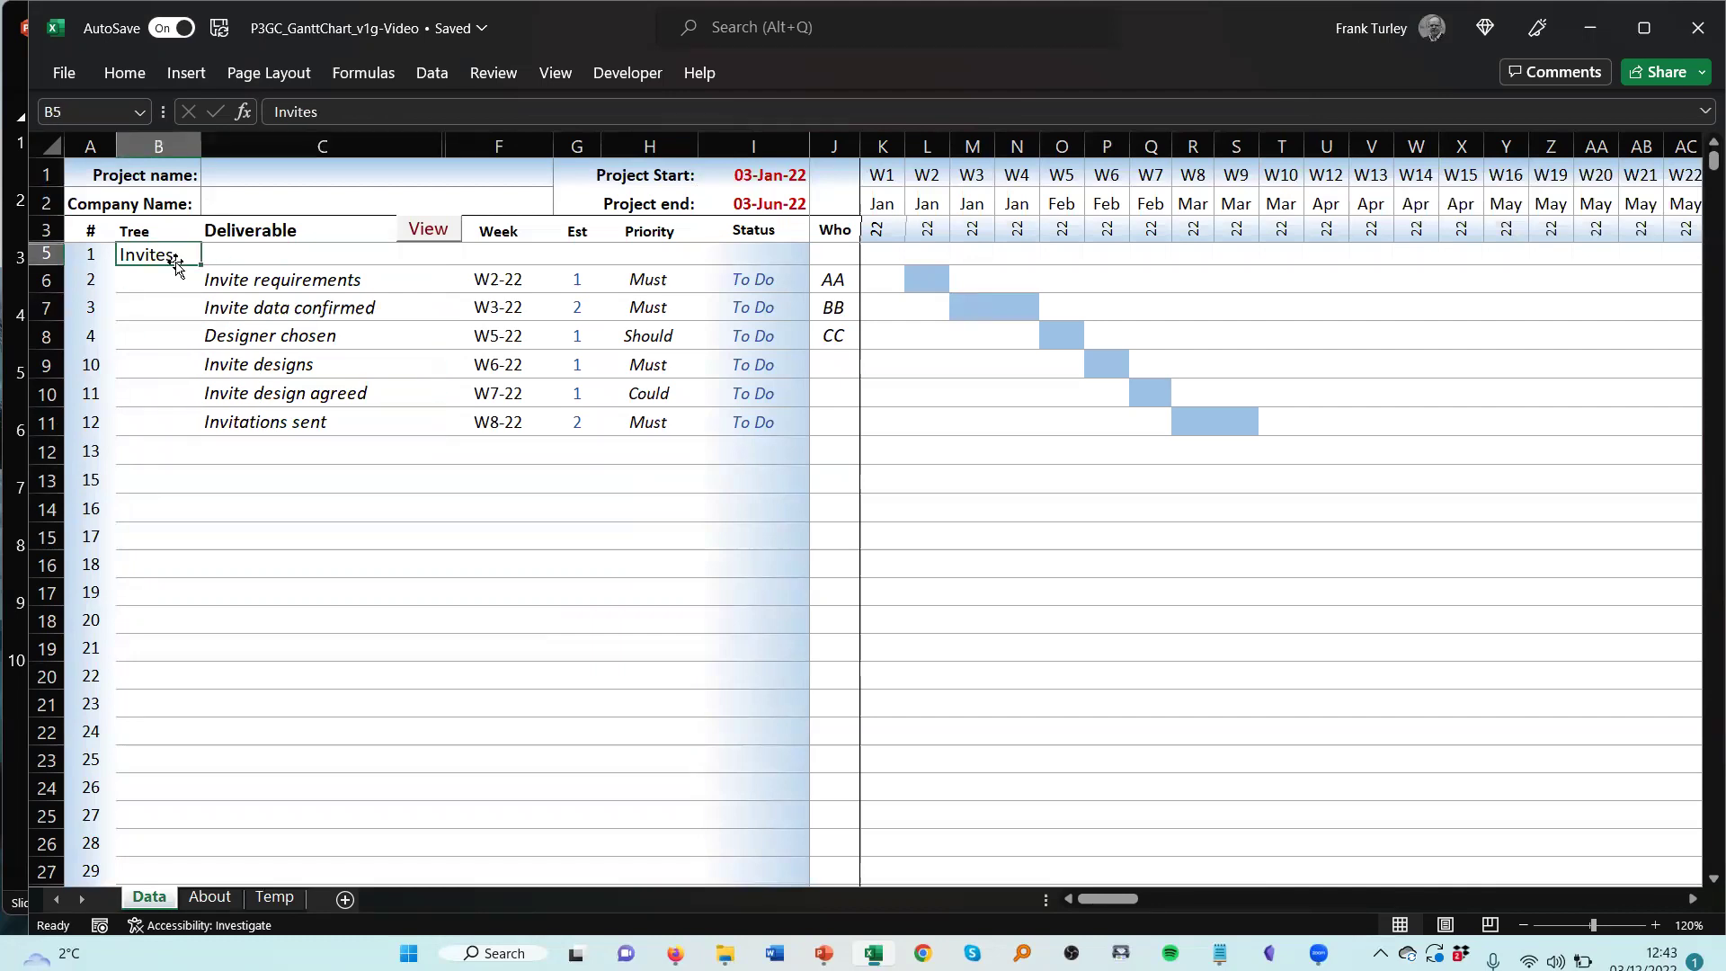
pyautogui.click(164, 282)
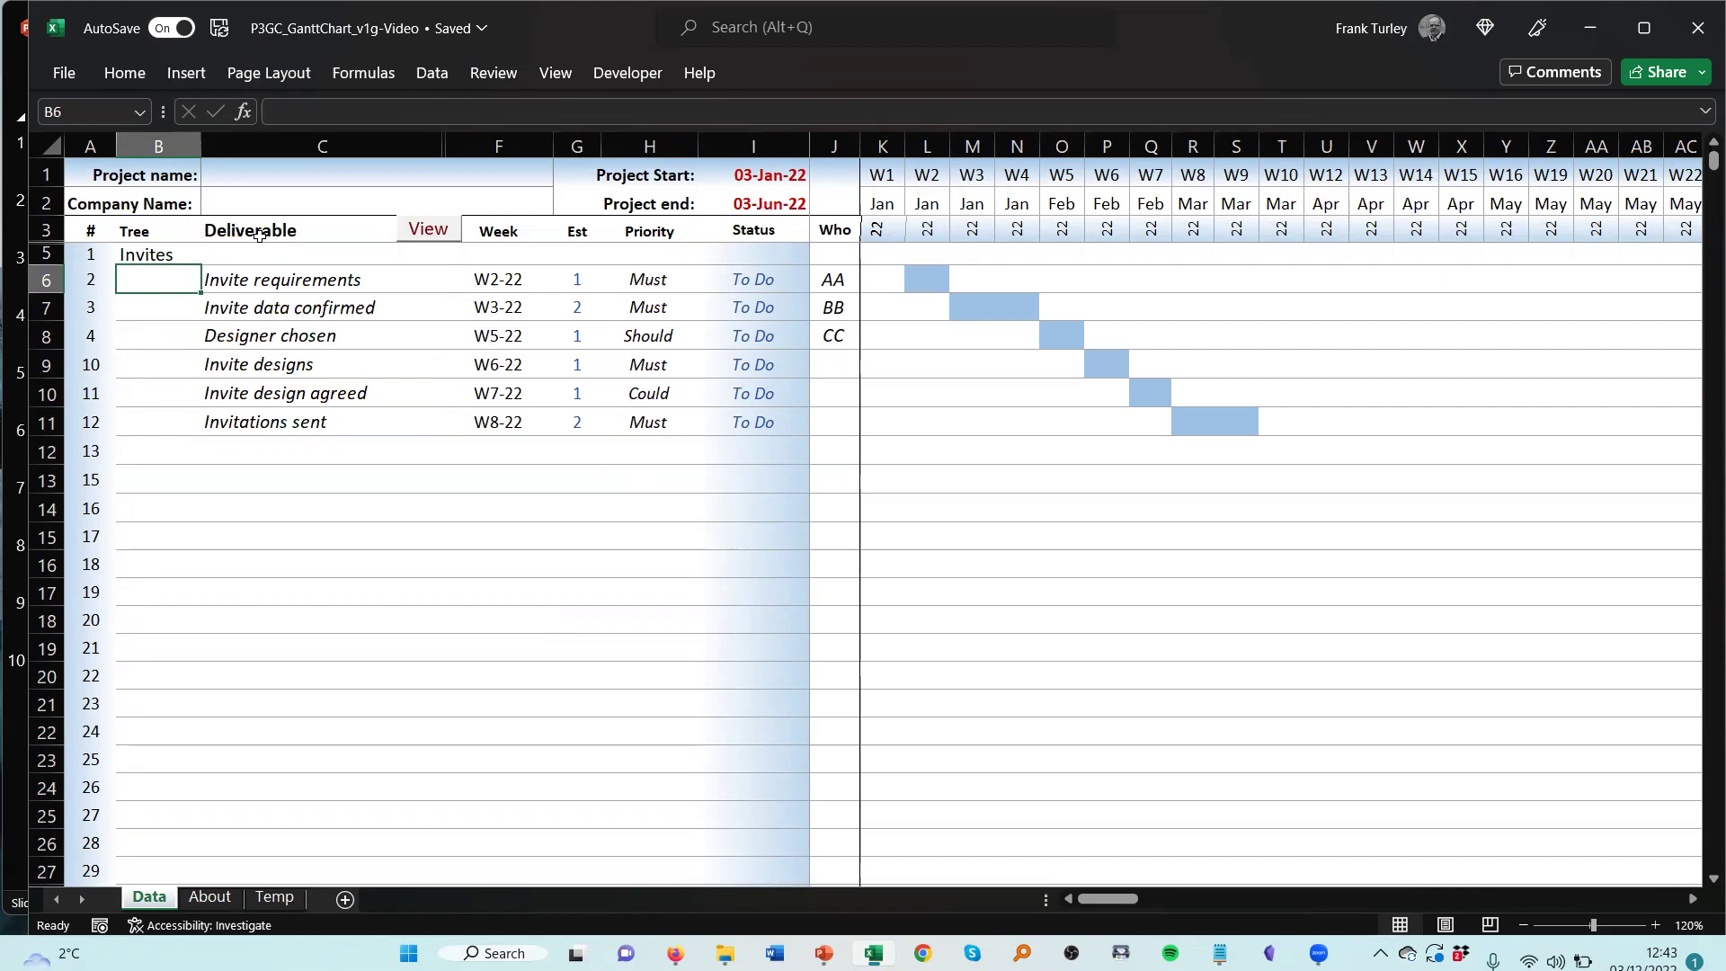
pyautogui.click(241, 355)
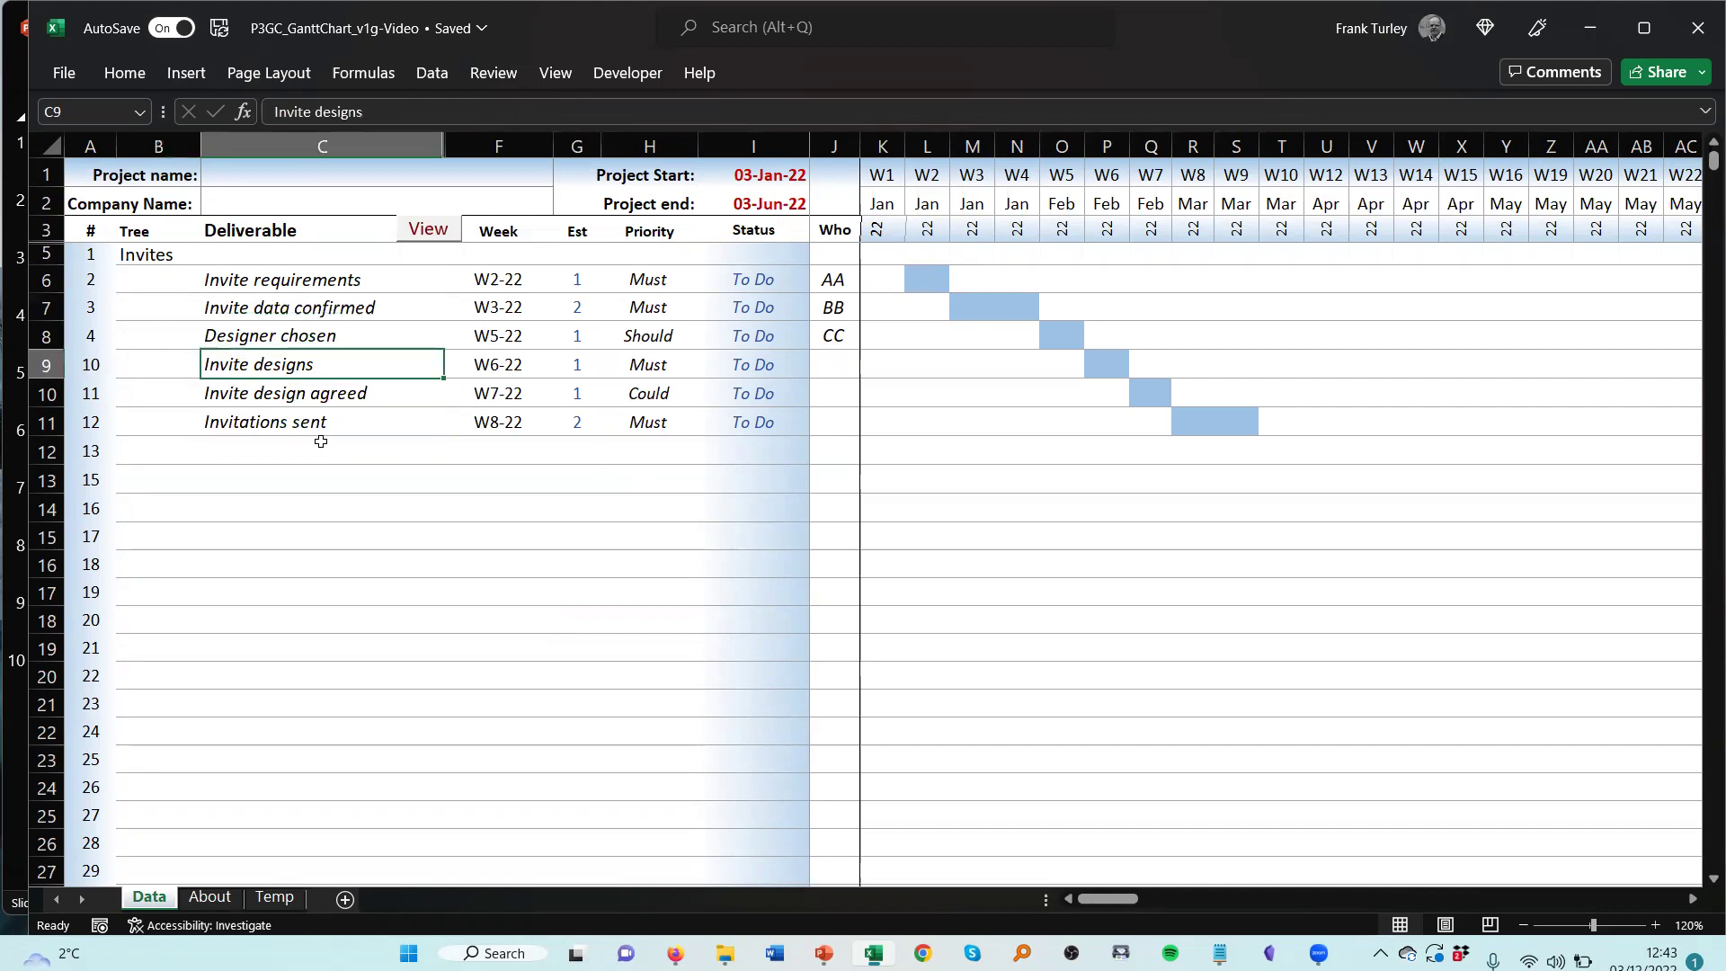
pyautogui.click(494, 279)
pyautogui.click(563, 281)
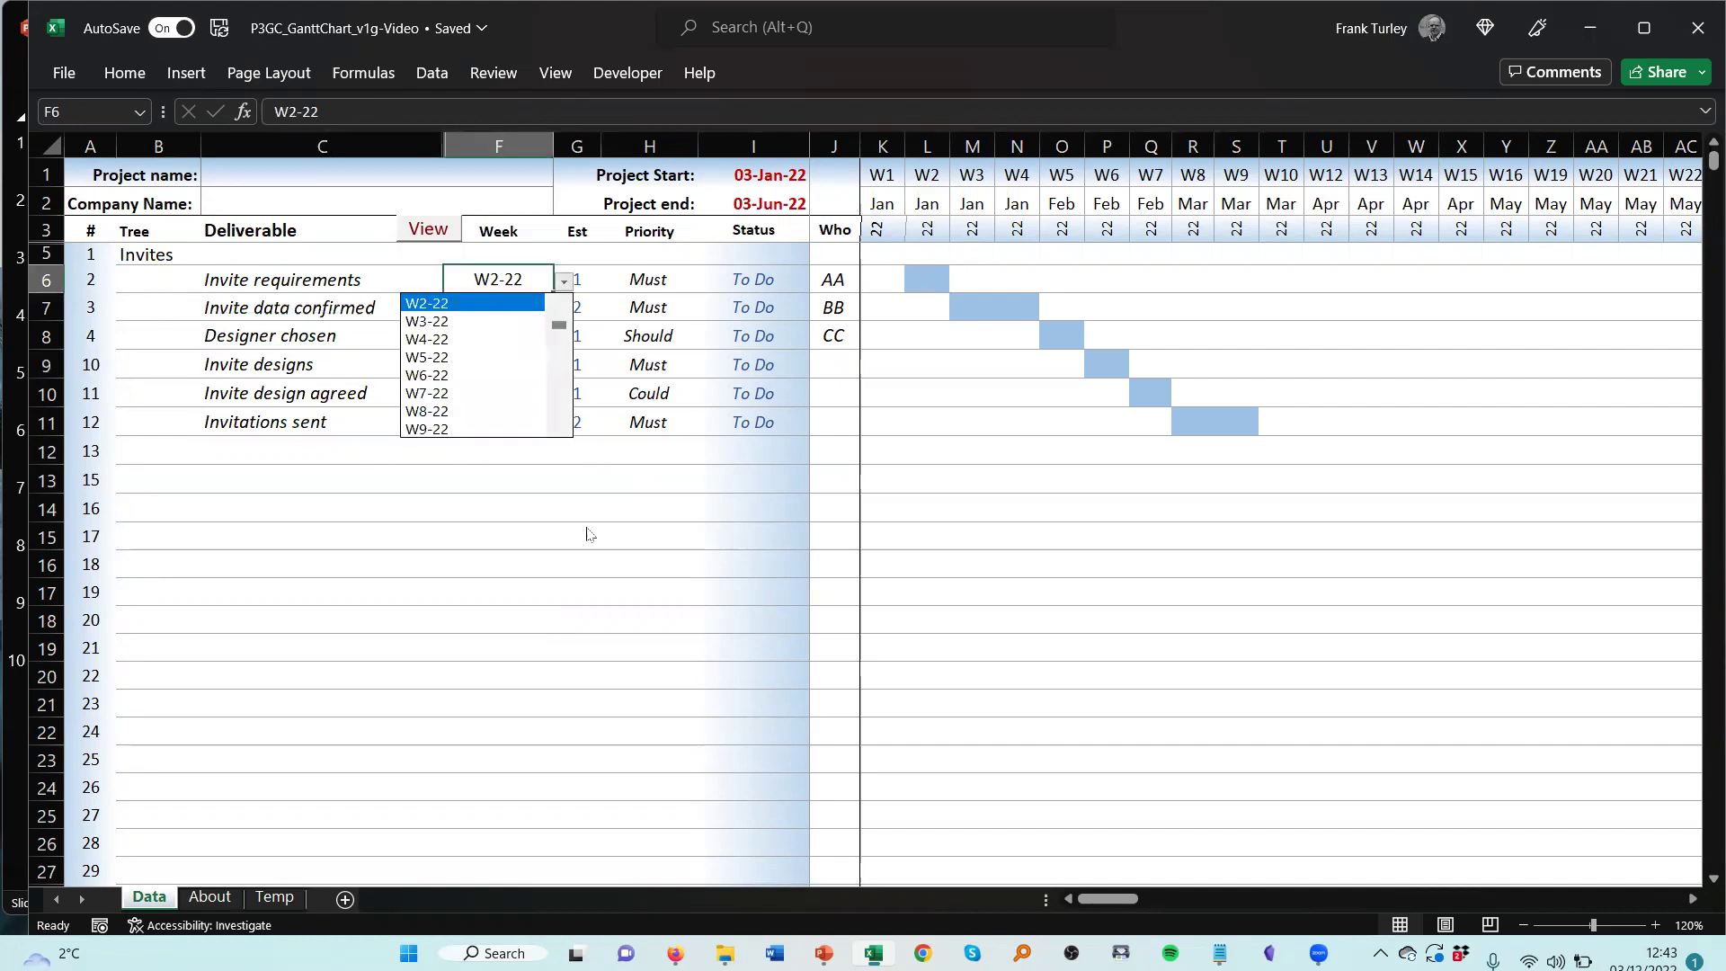
pyautogui.press('Escape')
pyautogui.click(583, 311)
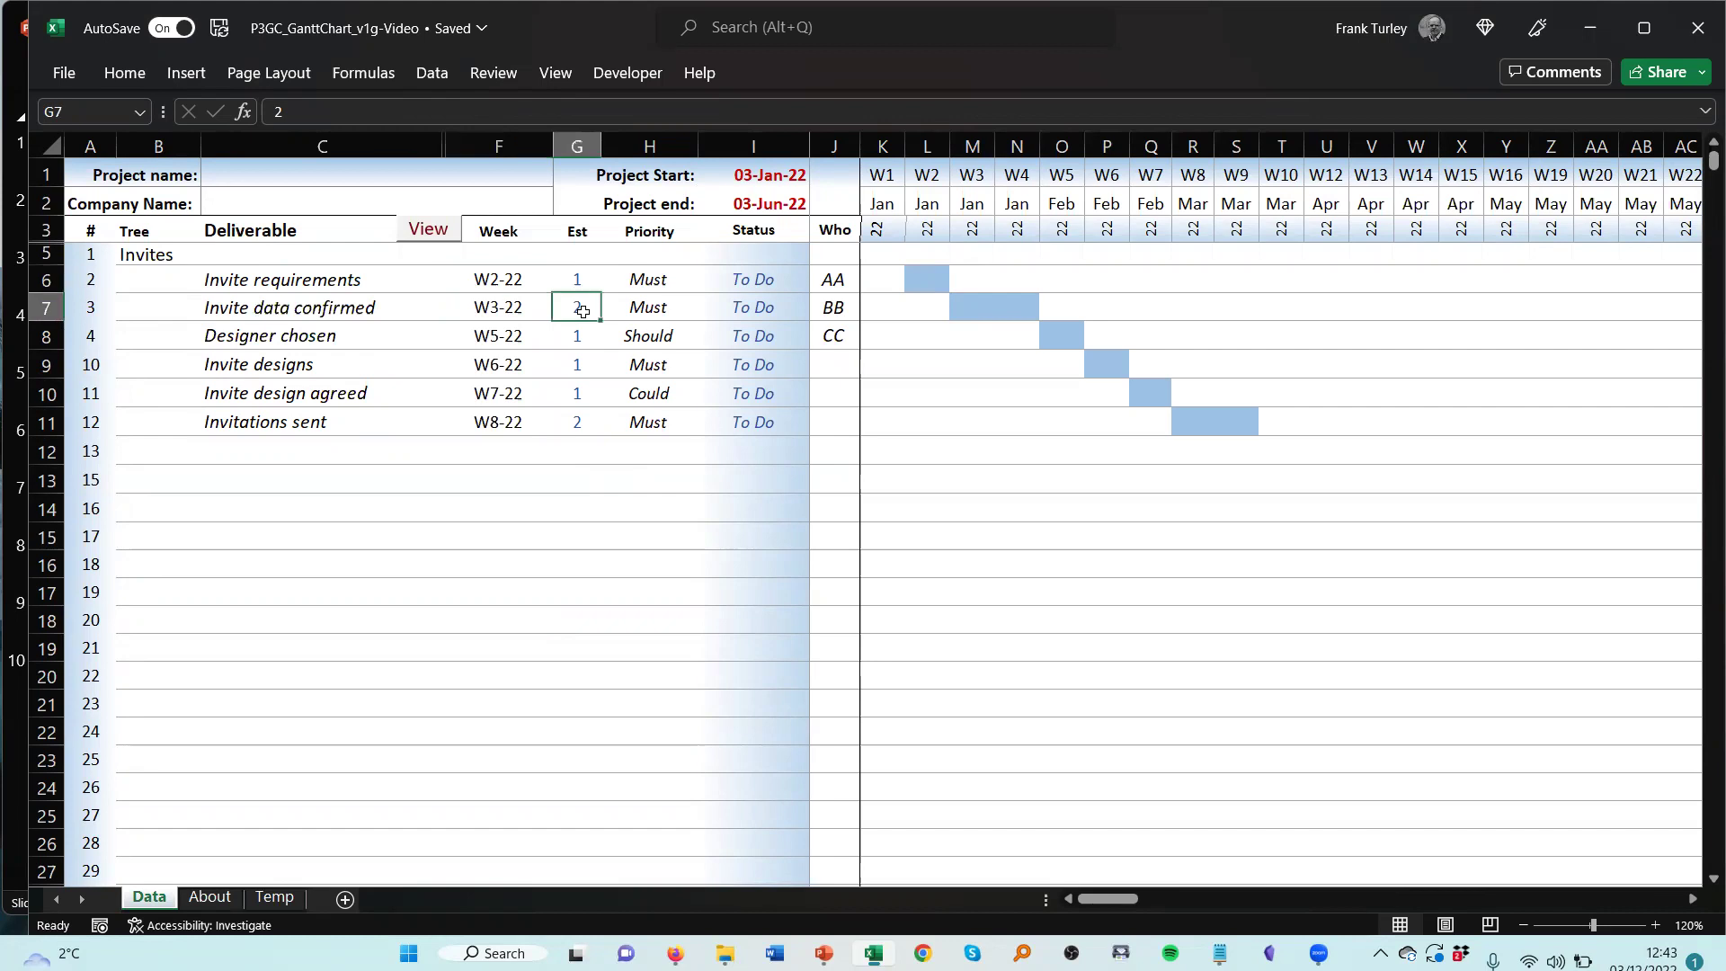
pyautogui.click(695, 328)
pyautogui.click(685, 287)
pyautogui.hotkey('alt', 'Down')
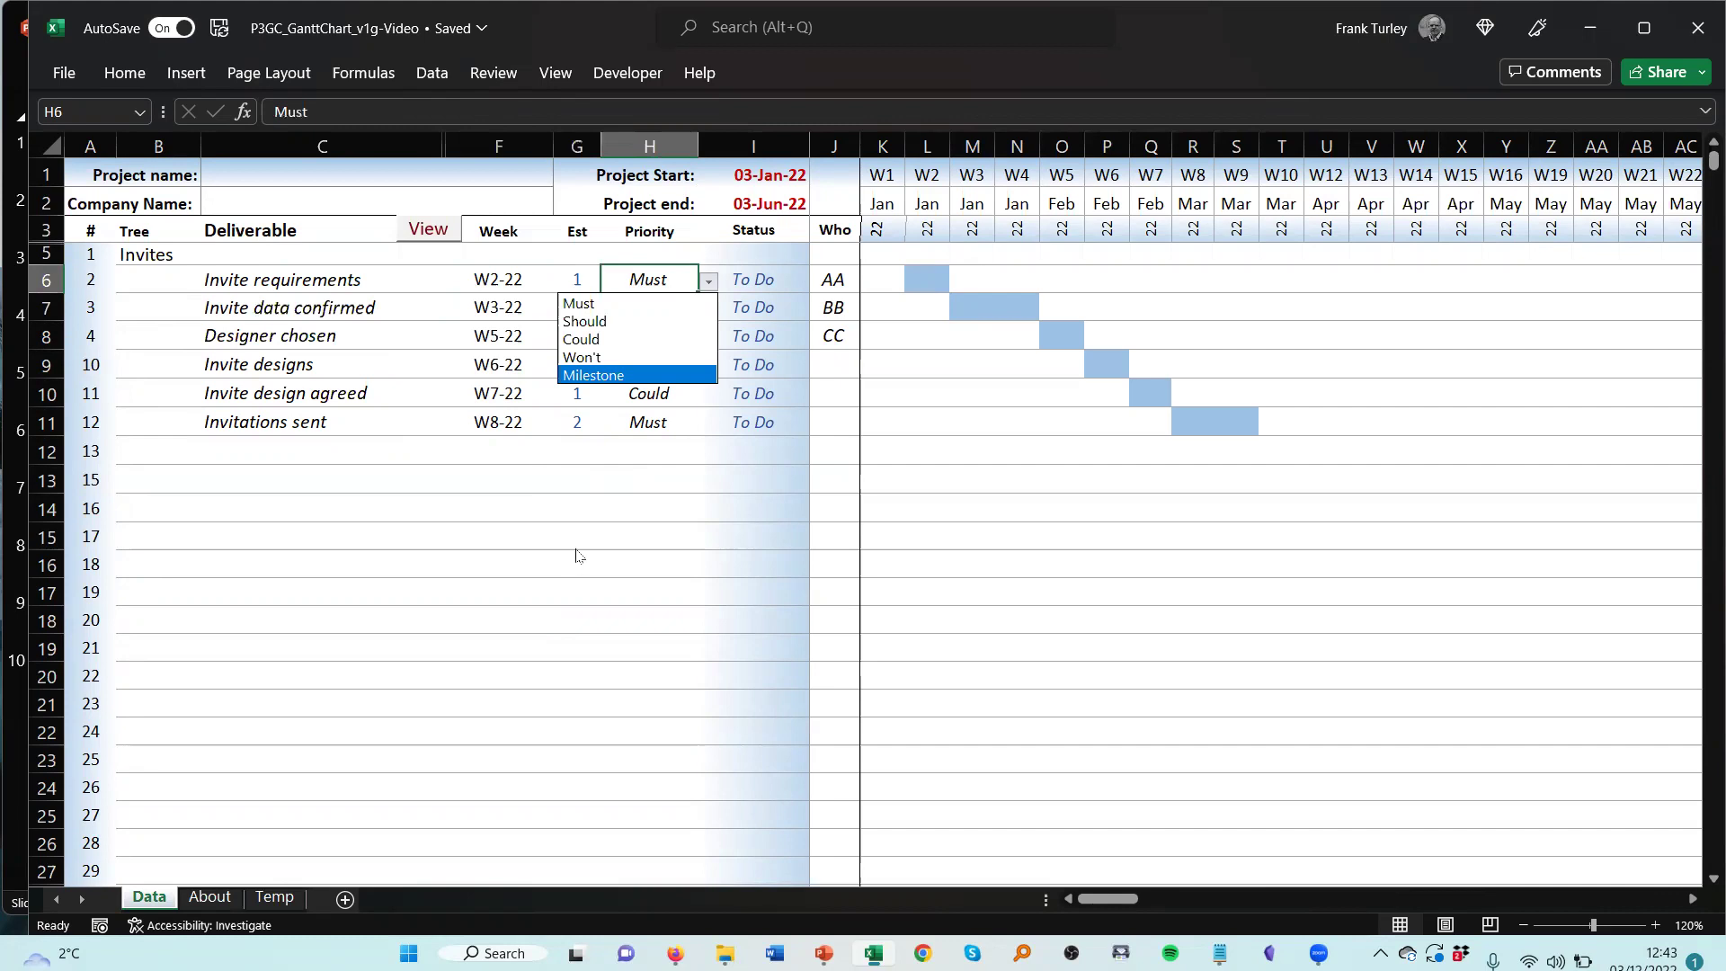
pyautogui.press('Escape')
pyautogui.click(762, 286)
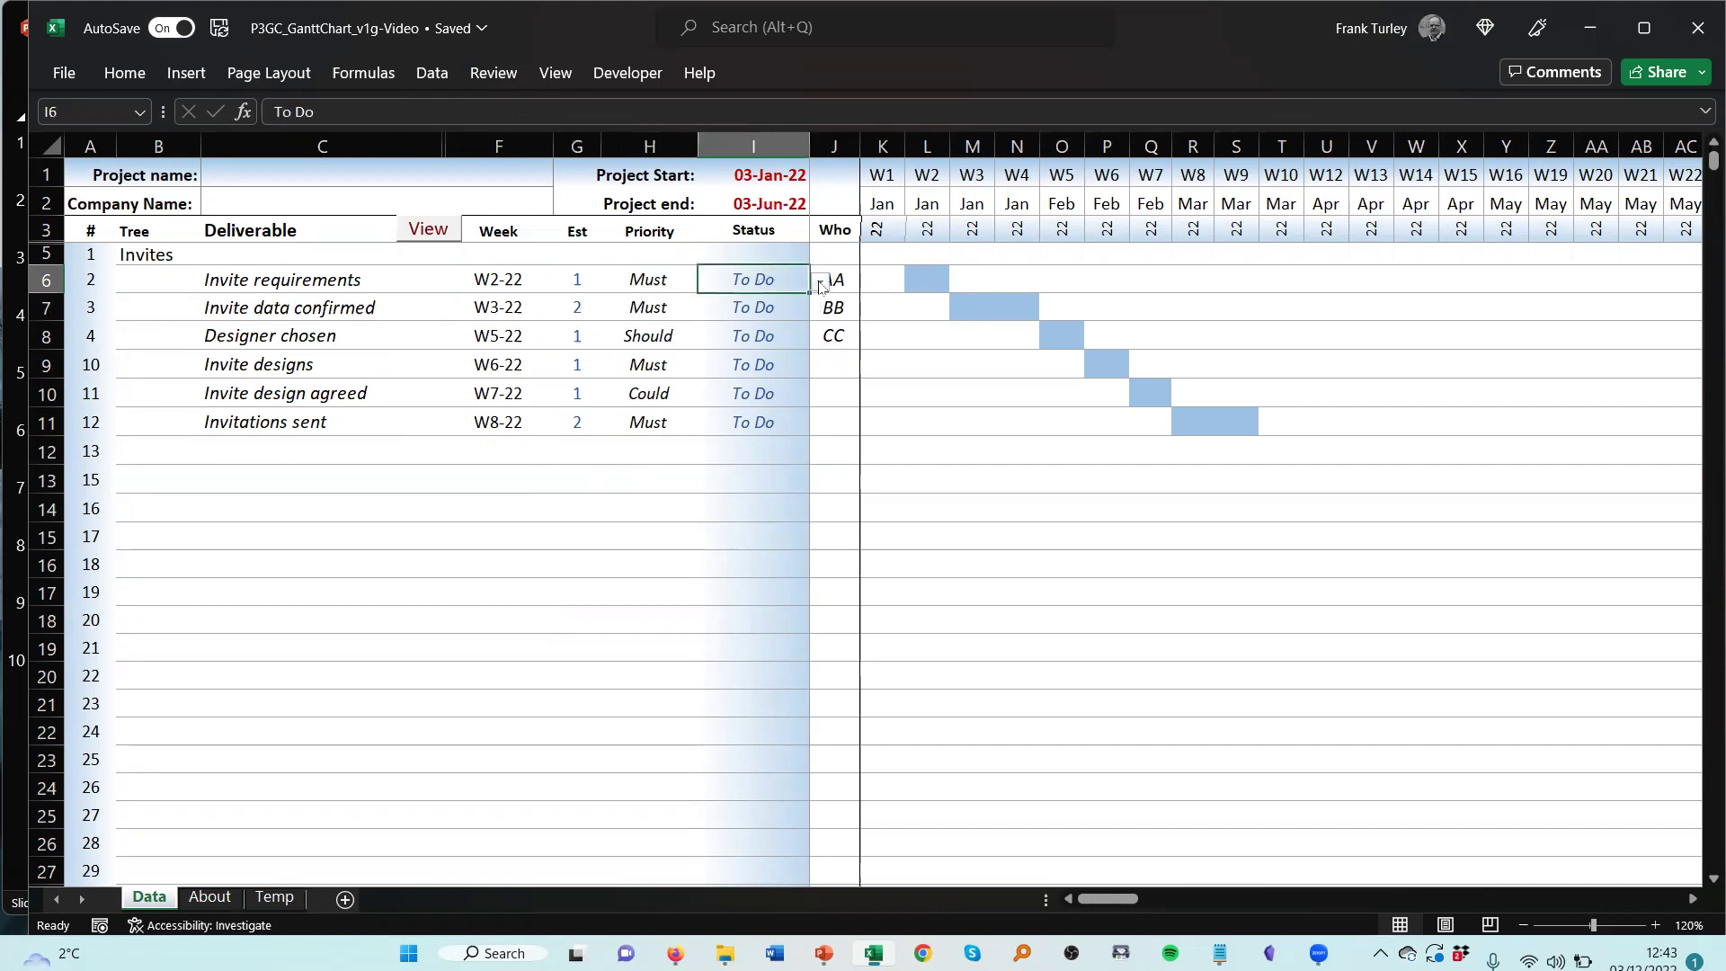
pyautogui.click(820, 284)
pyautogui.click(697, 324)
pyautogui.click(820, 284)
pyautogui.click(709, 310)
pyautogui.click(839, 505)
pyautogui.click(833, 279)
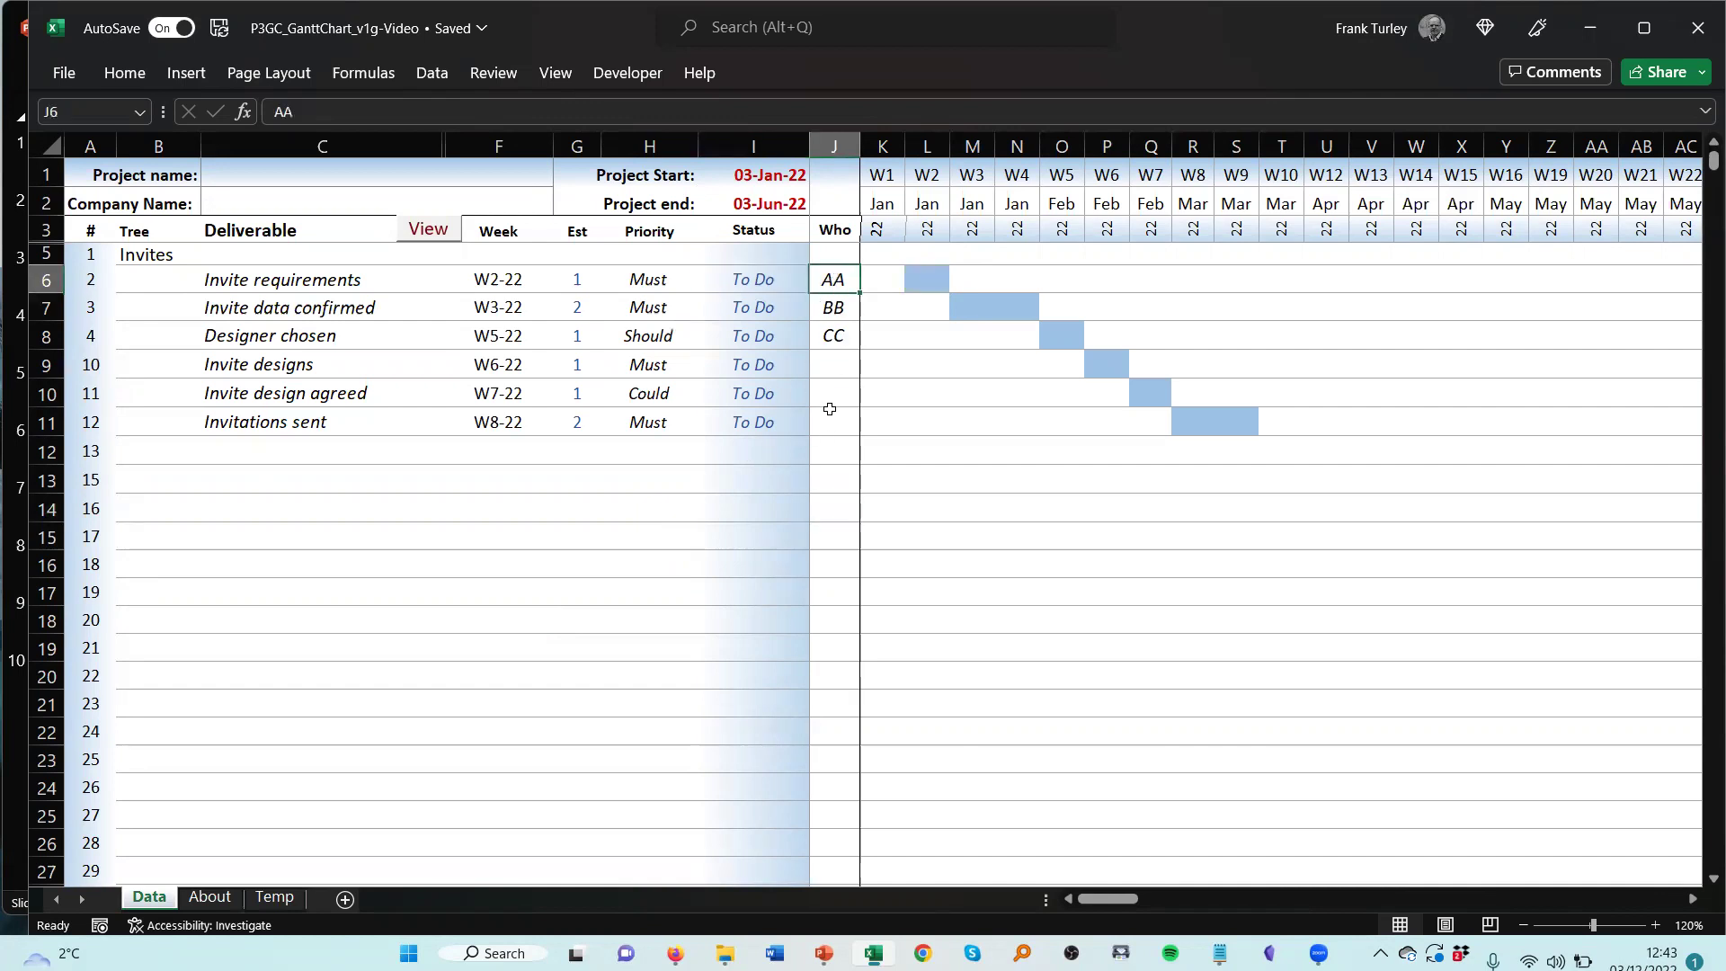
# - Show slide 4 on importing deliverables, then switch to the product launch mind-map in Firefox
pyautogui.click(14, 357)
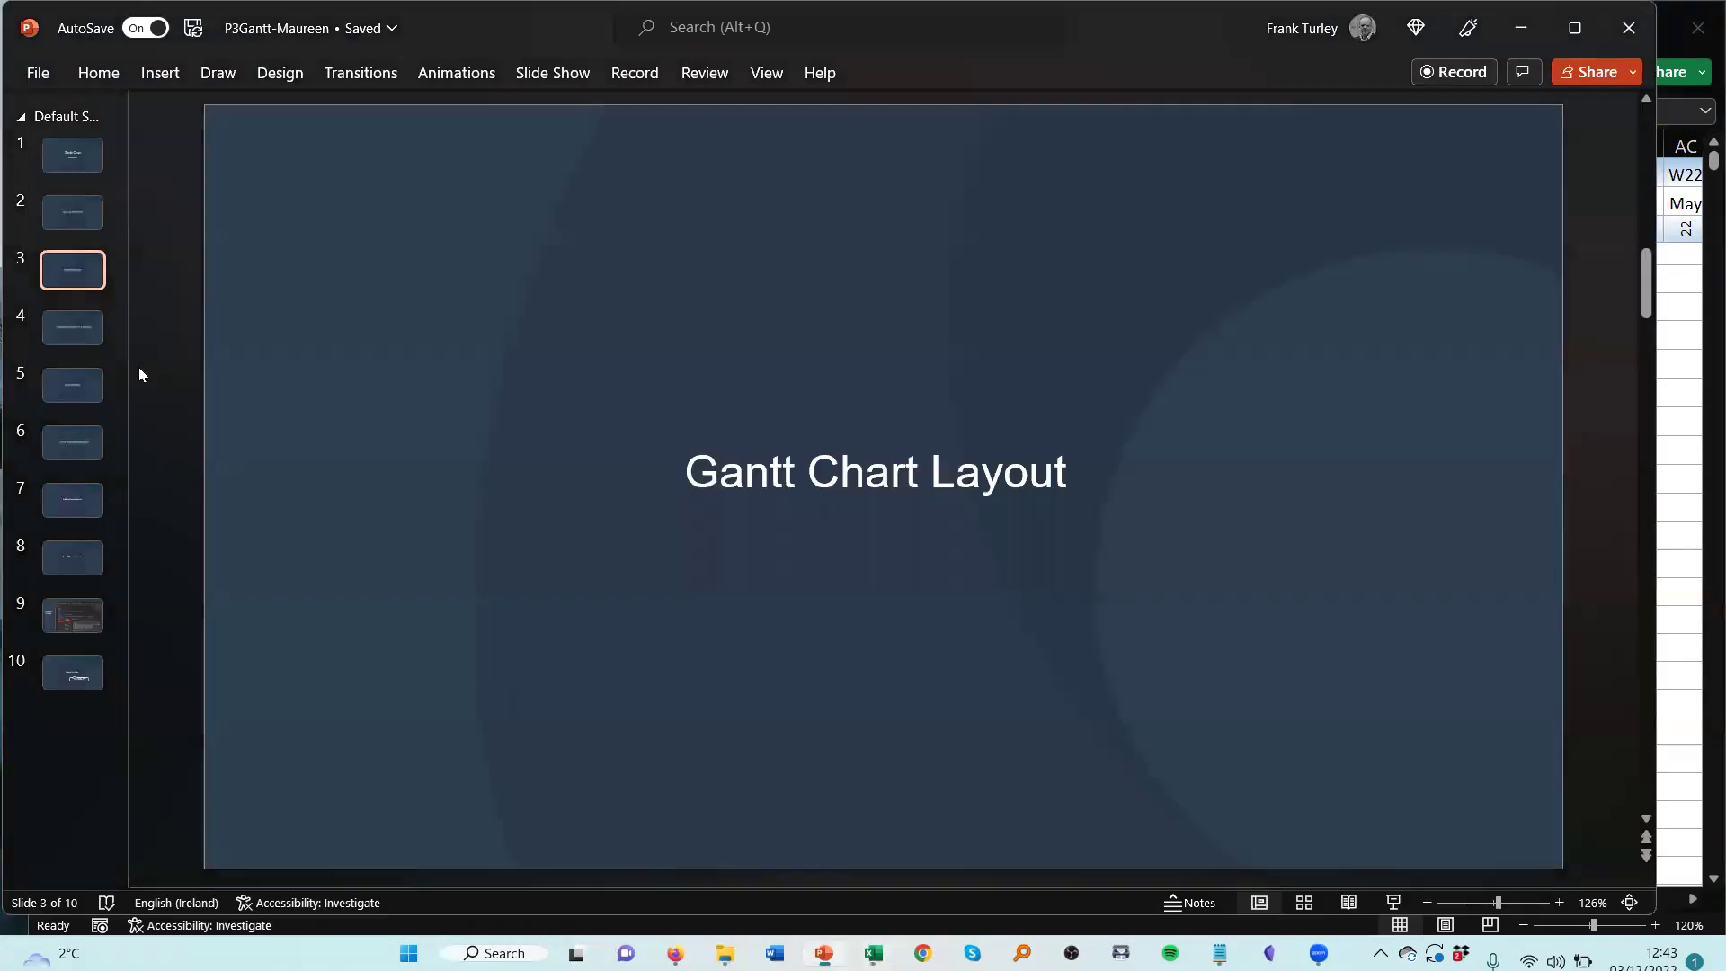
pyautogui.click(75, 340)
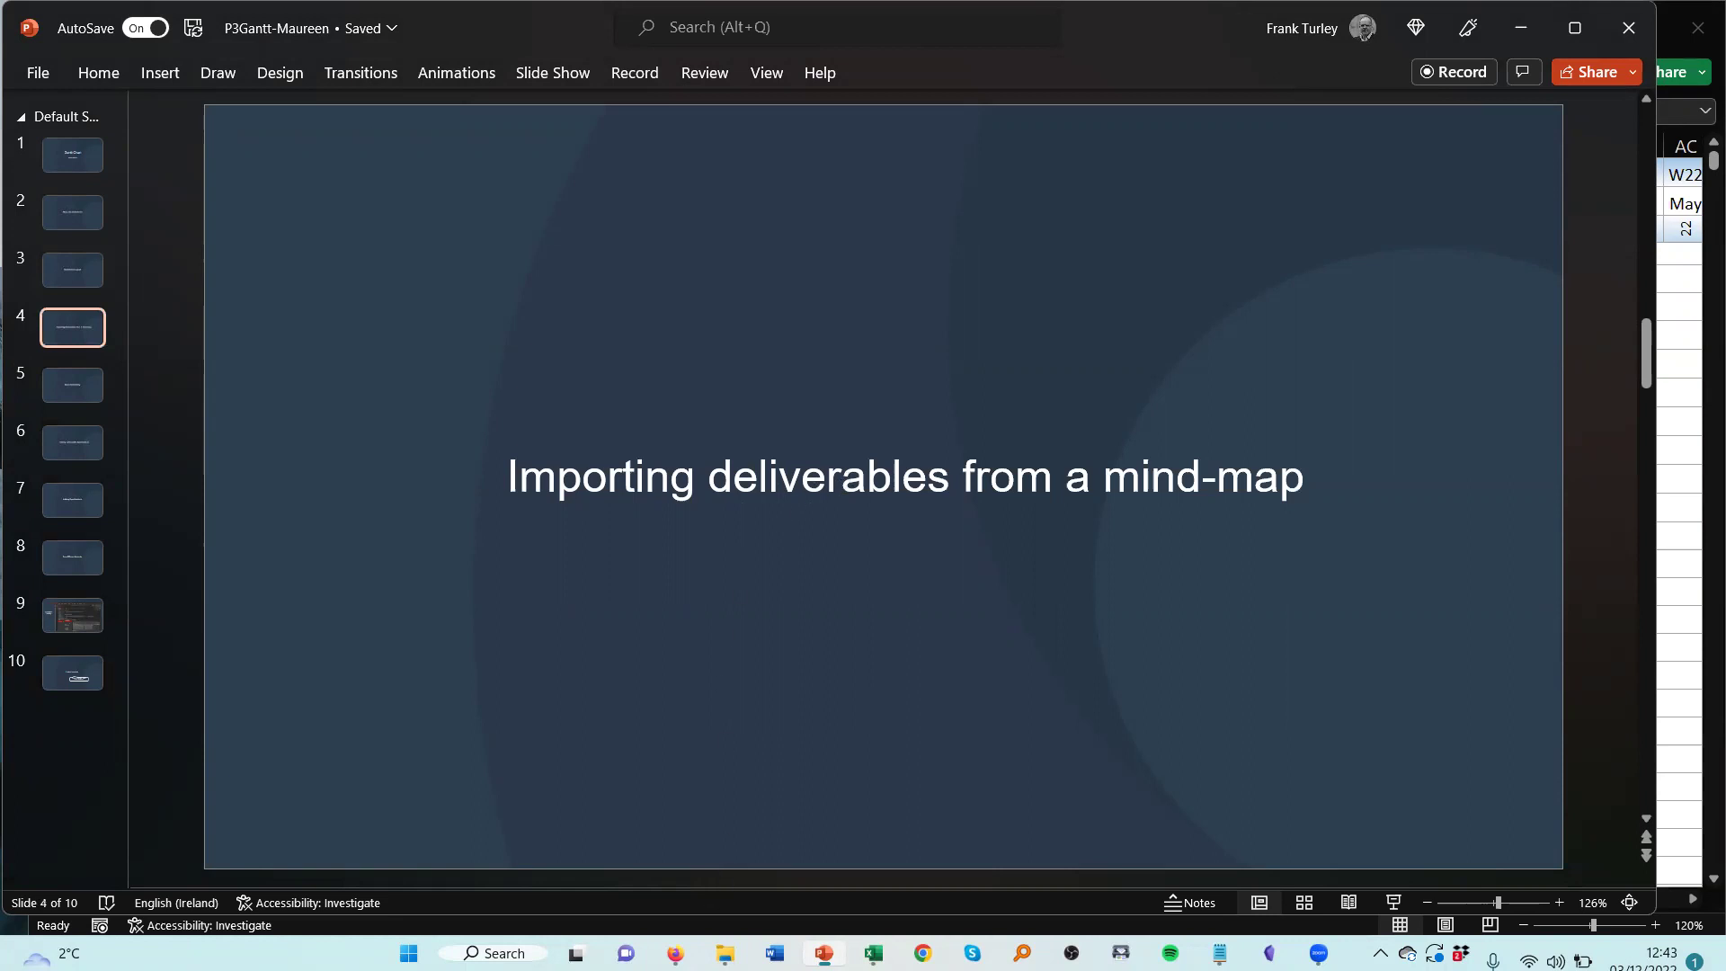
pyautogui.hotkey('alt', 'Tab')
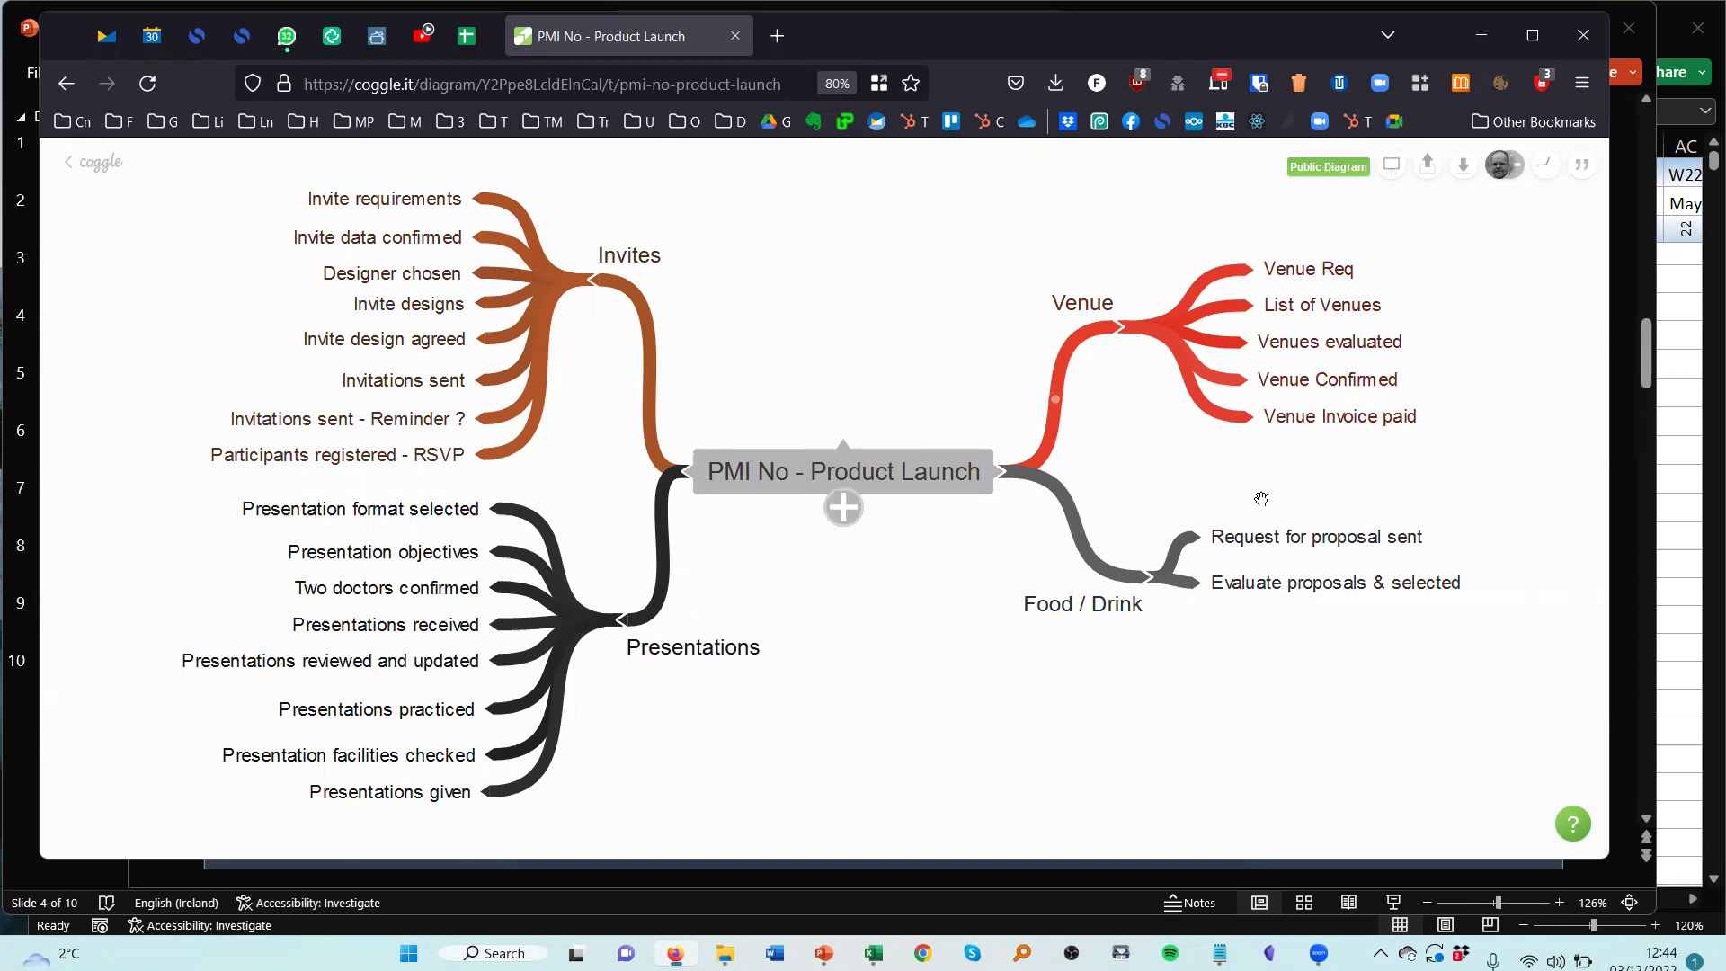
# - Download the PMI No - Product Launch mind-map from Coggle as a Plain-Text Outline
pyautogui.click(1465, 168)
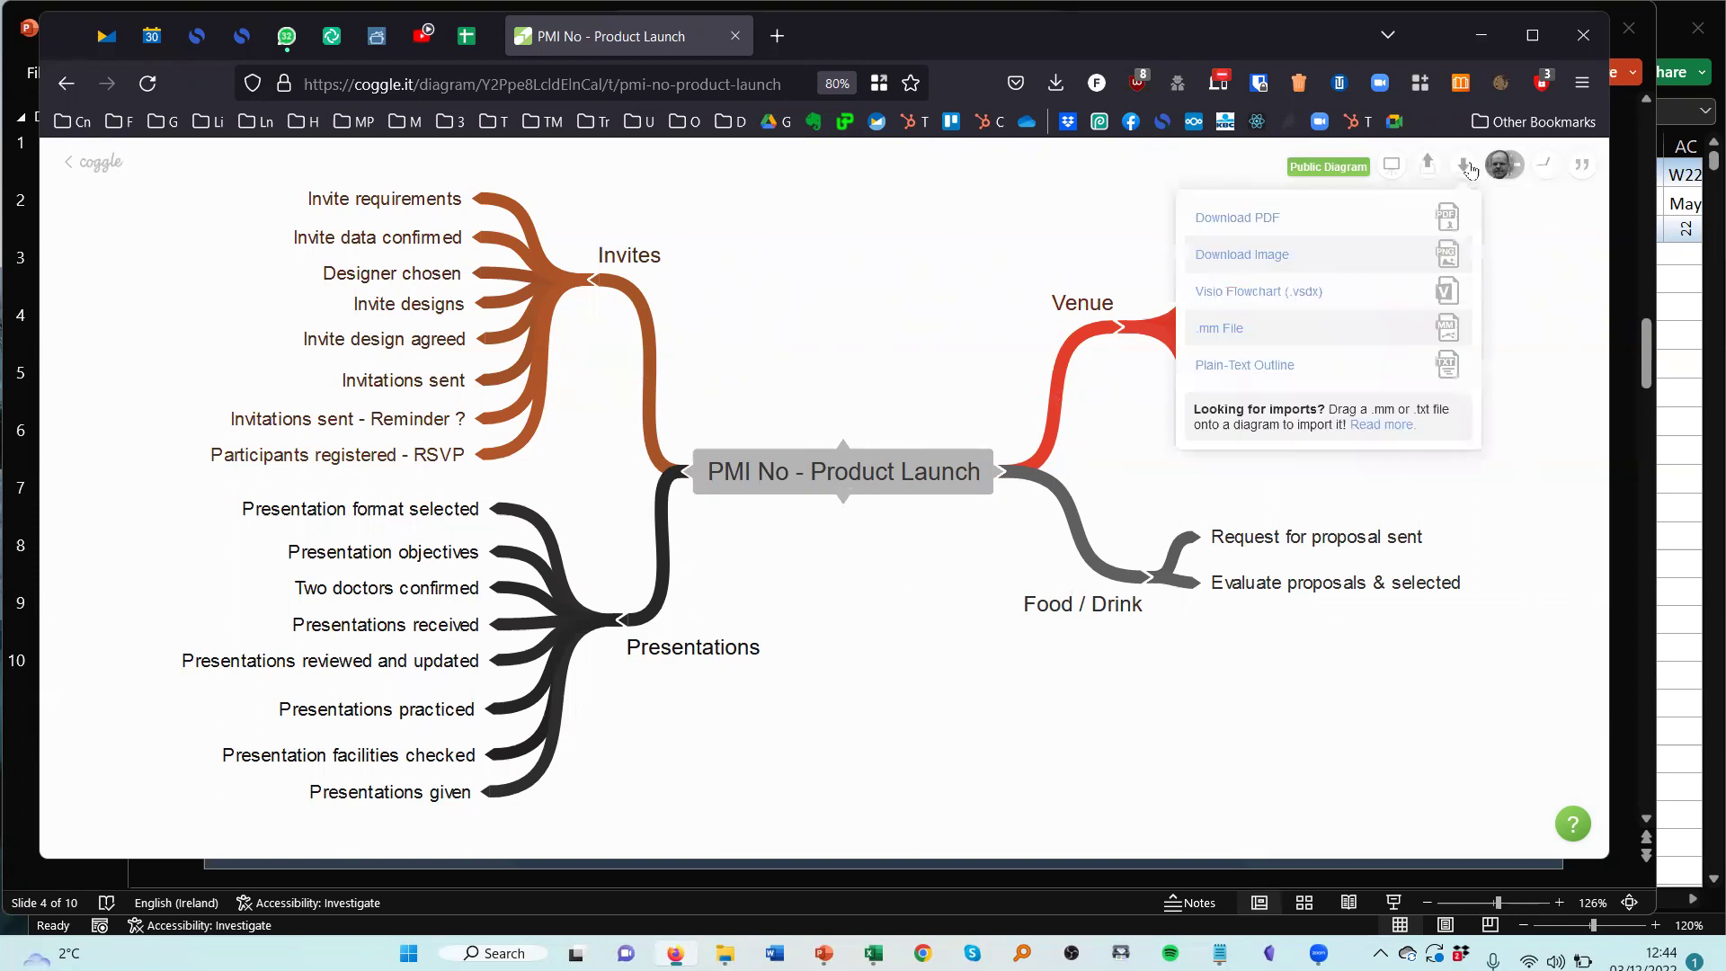
pyautogui.click(1267, 368)
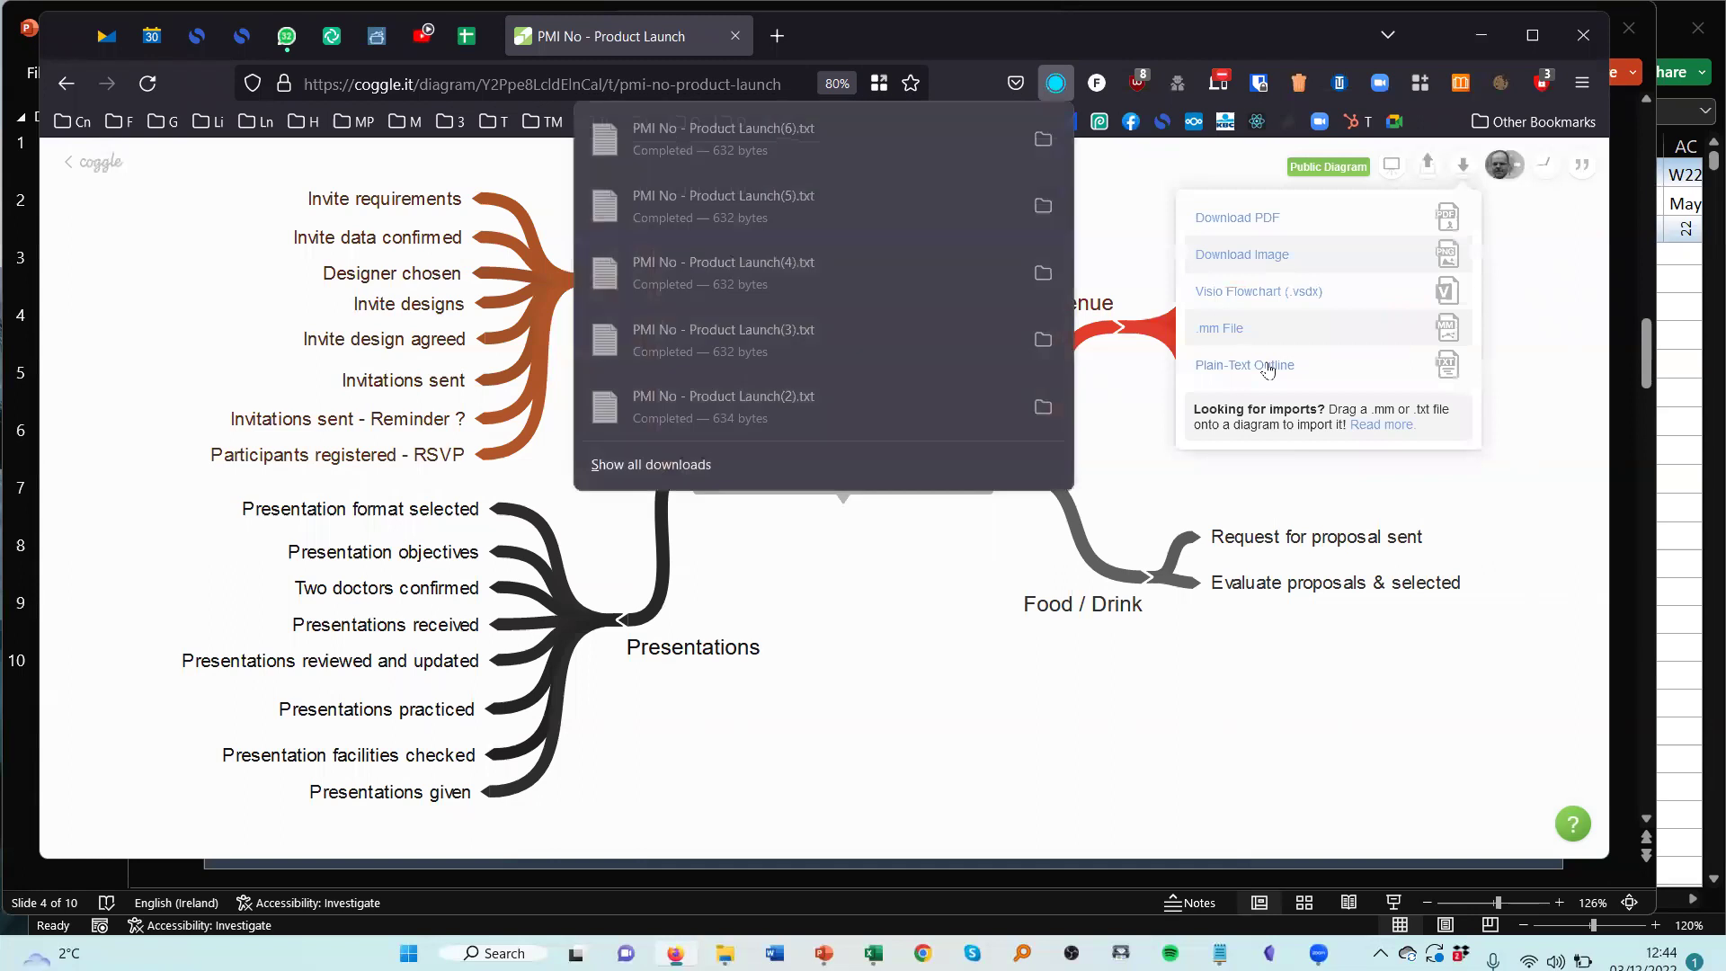
# - Open the downloaded outline in Notepad and select everything from Invites to Presentations given
pyautogui.click(770, 135)
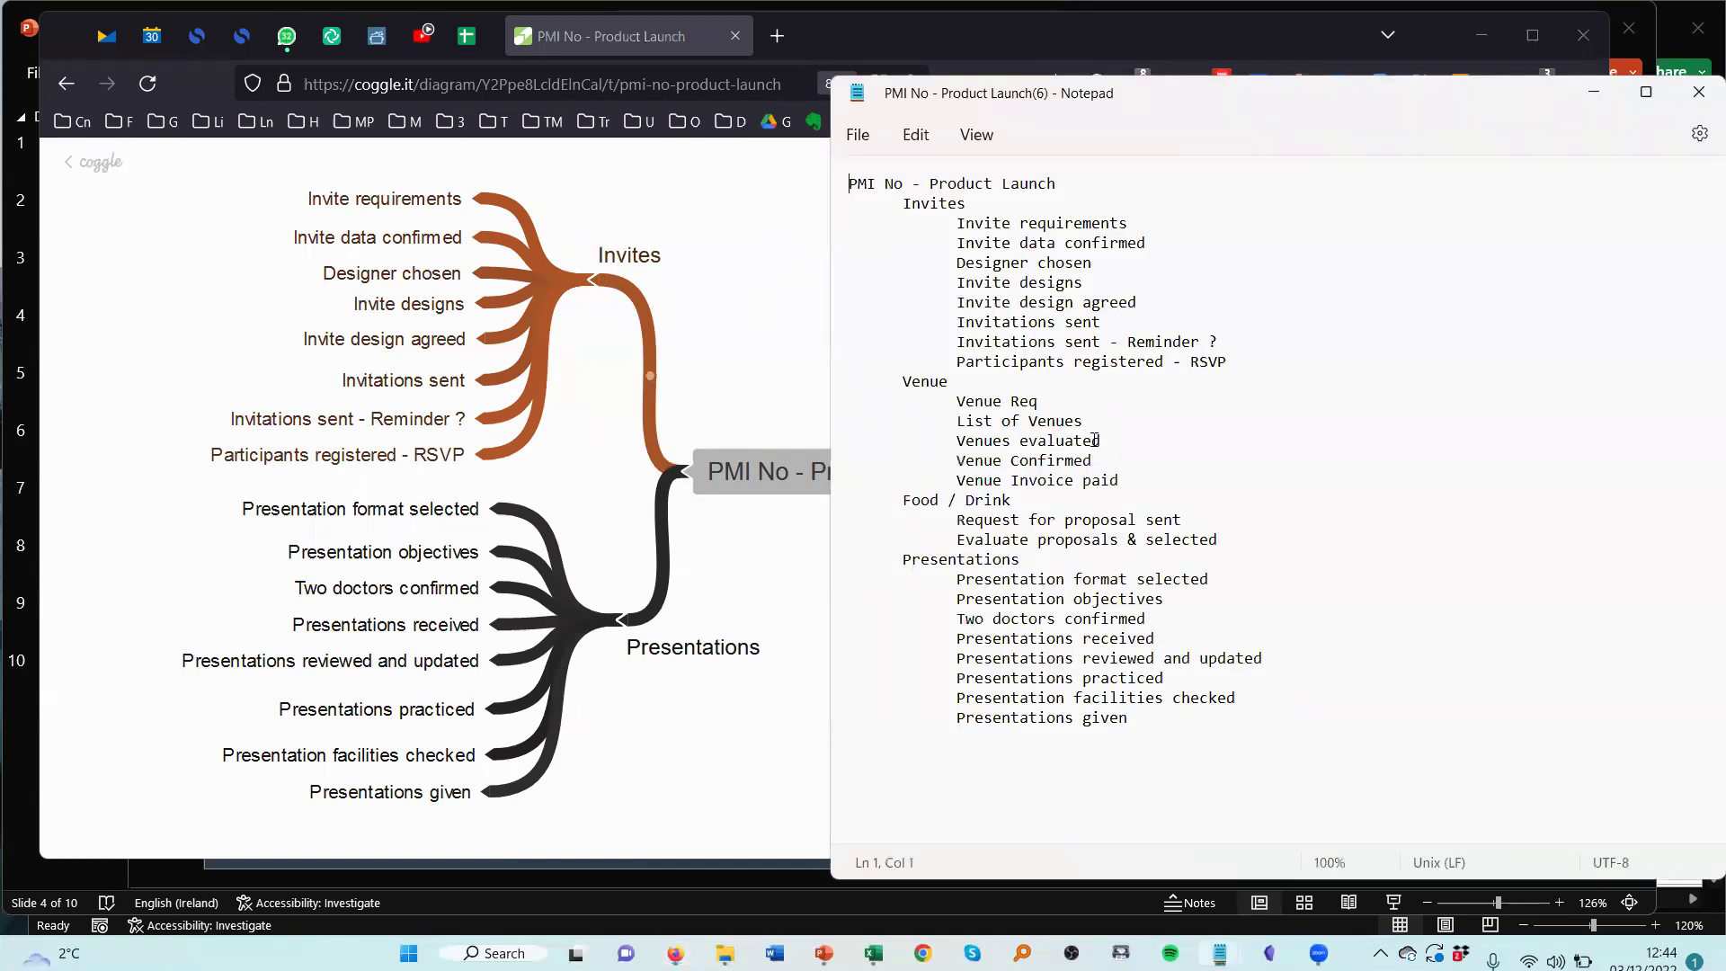
pyautogui.moveTo(1155, 717); pyautogui.dragTo(779, 206)
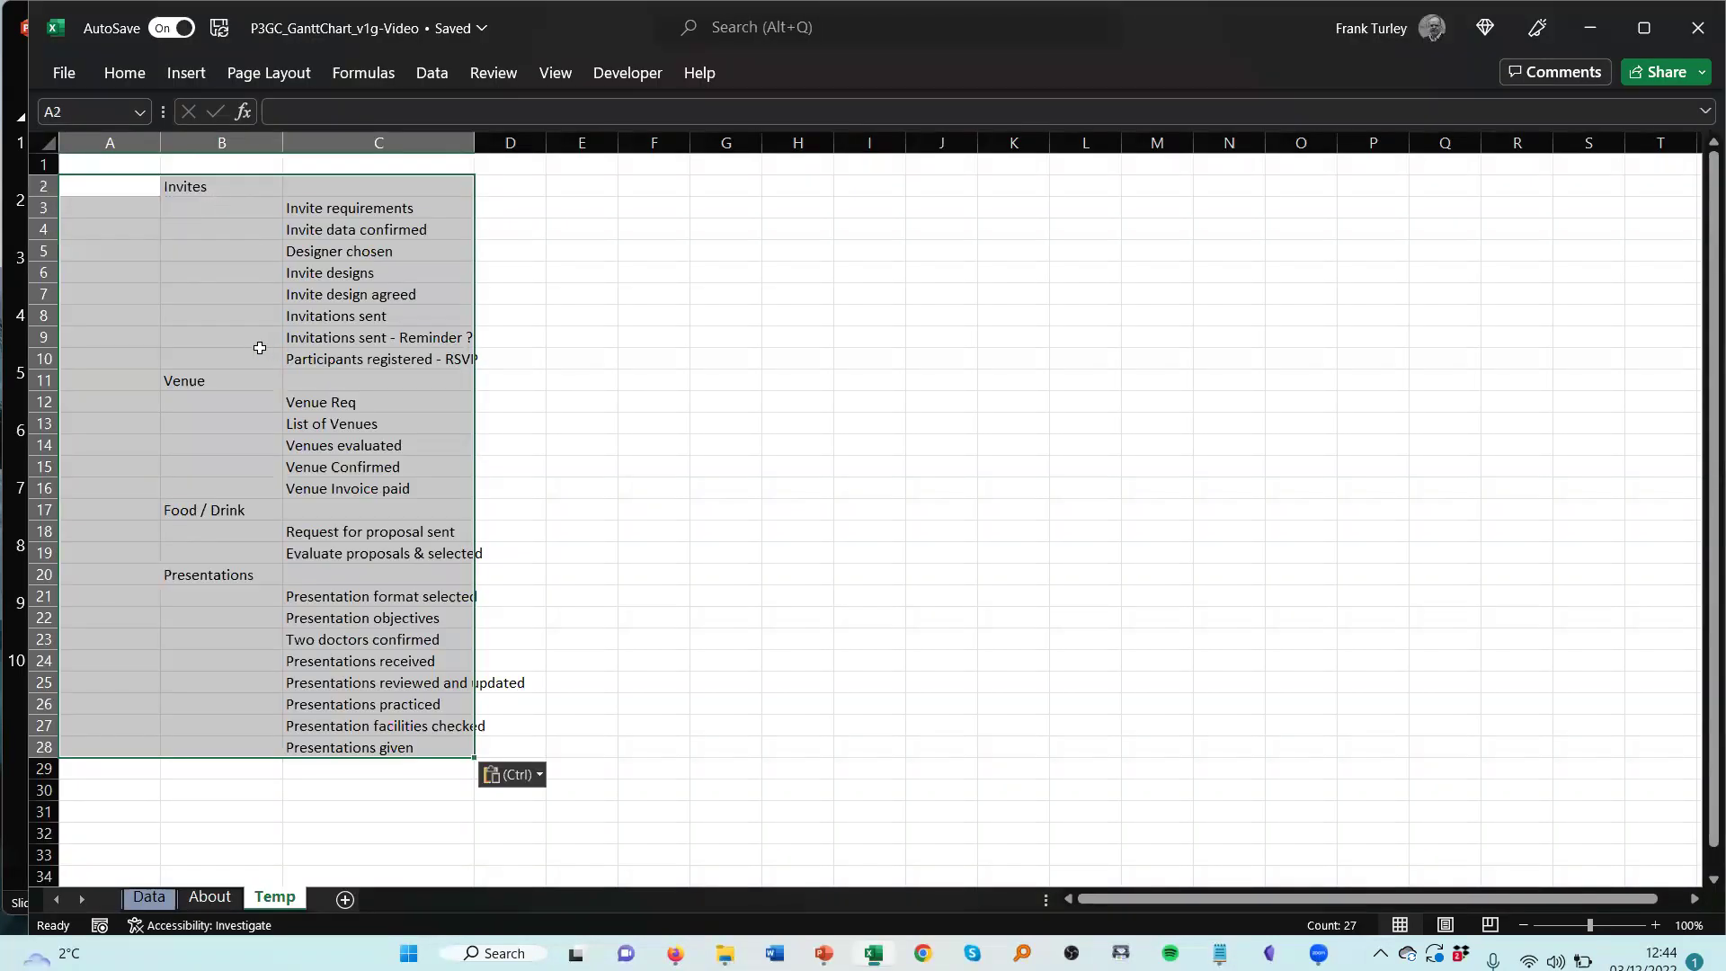
# - Copy the pasted tree and deliverable cells B2:C28 on the Temp sheet
pyautogui.click(257, 343)
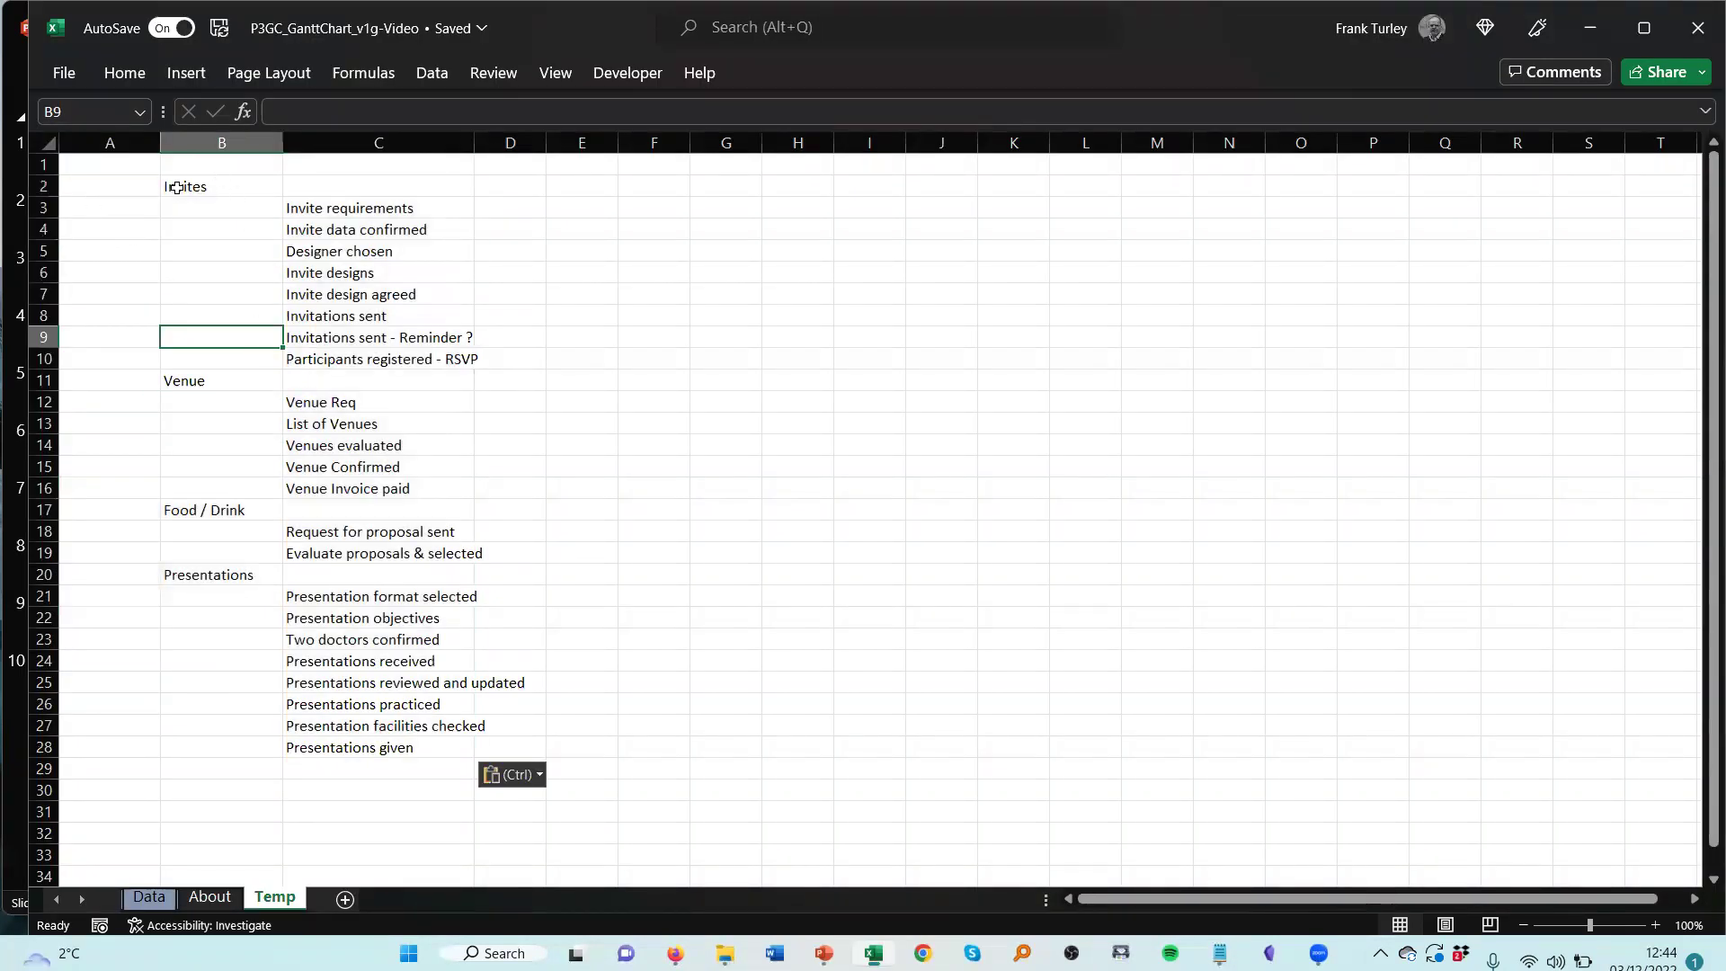
pyautogui.moveTo(255, 182); pyautogui.dragTo(396, 751)
pyautogui.hotkey('ctrl', 'c')
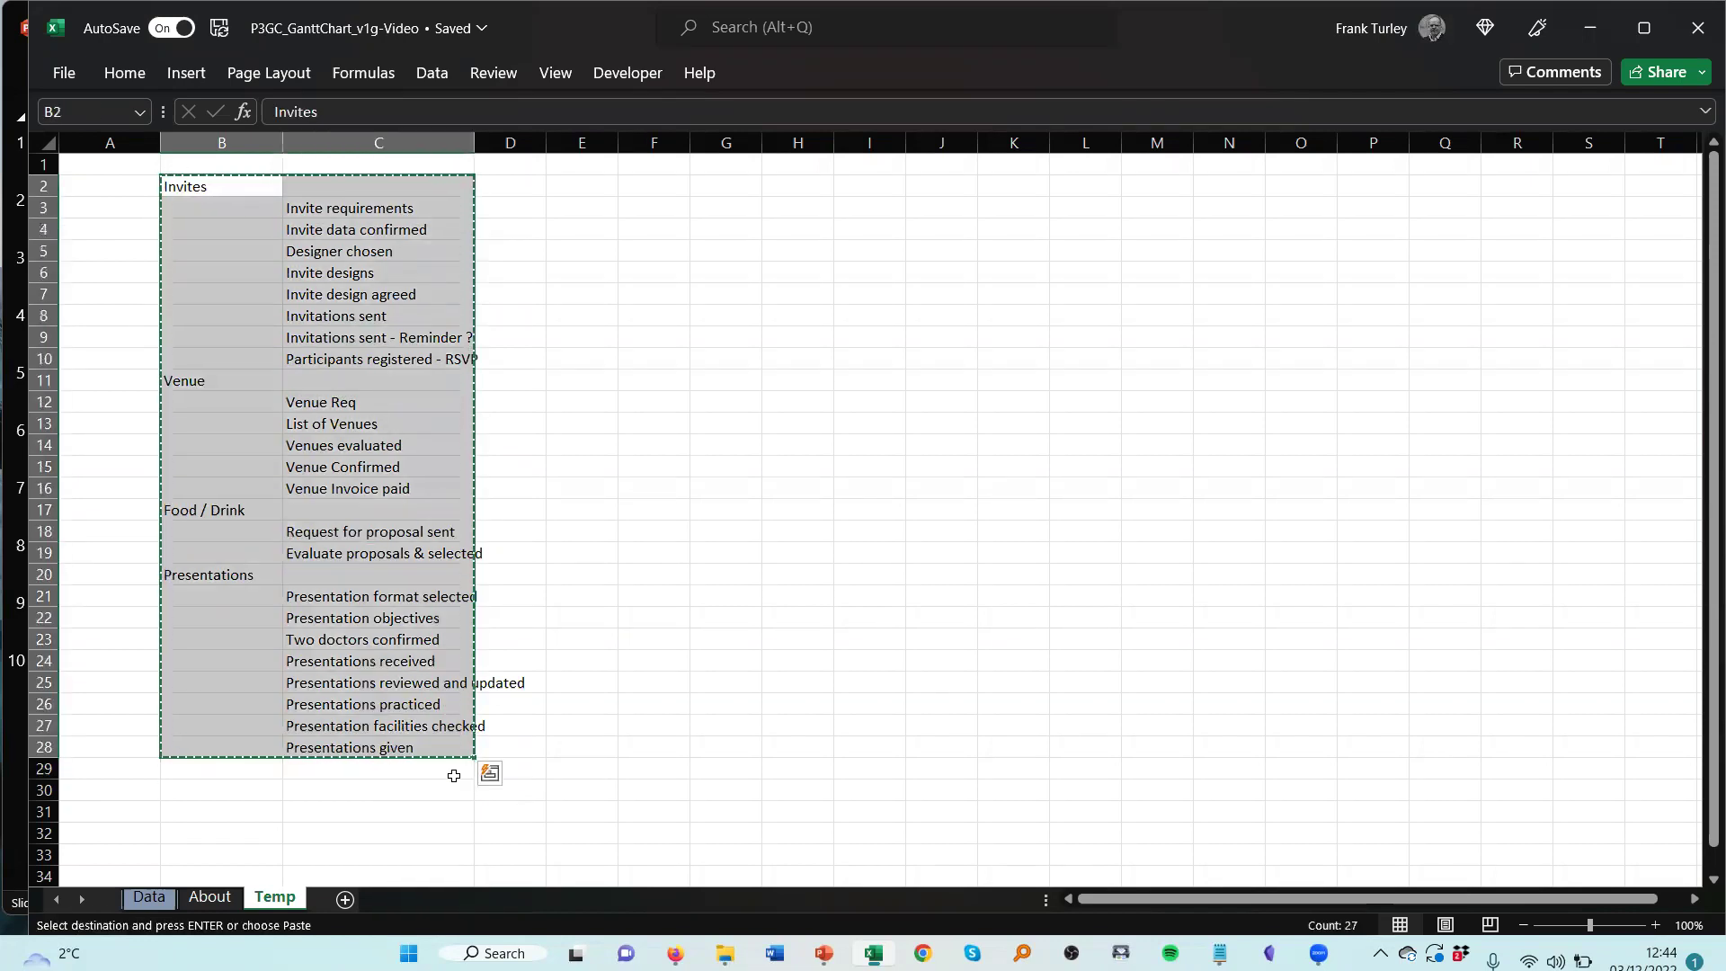
# - Paste them as values into the Data sheet starting at cell B5
pyautogui.click(149, 896)
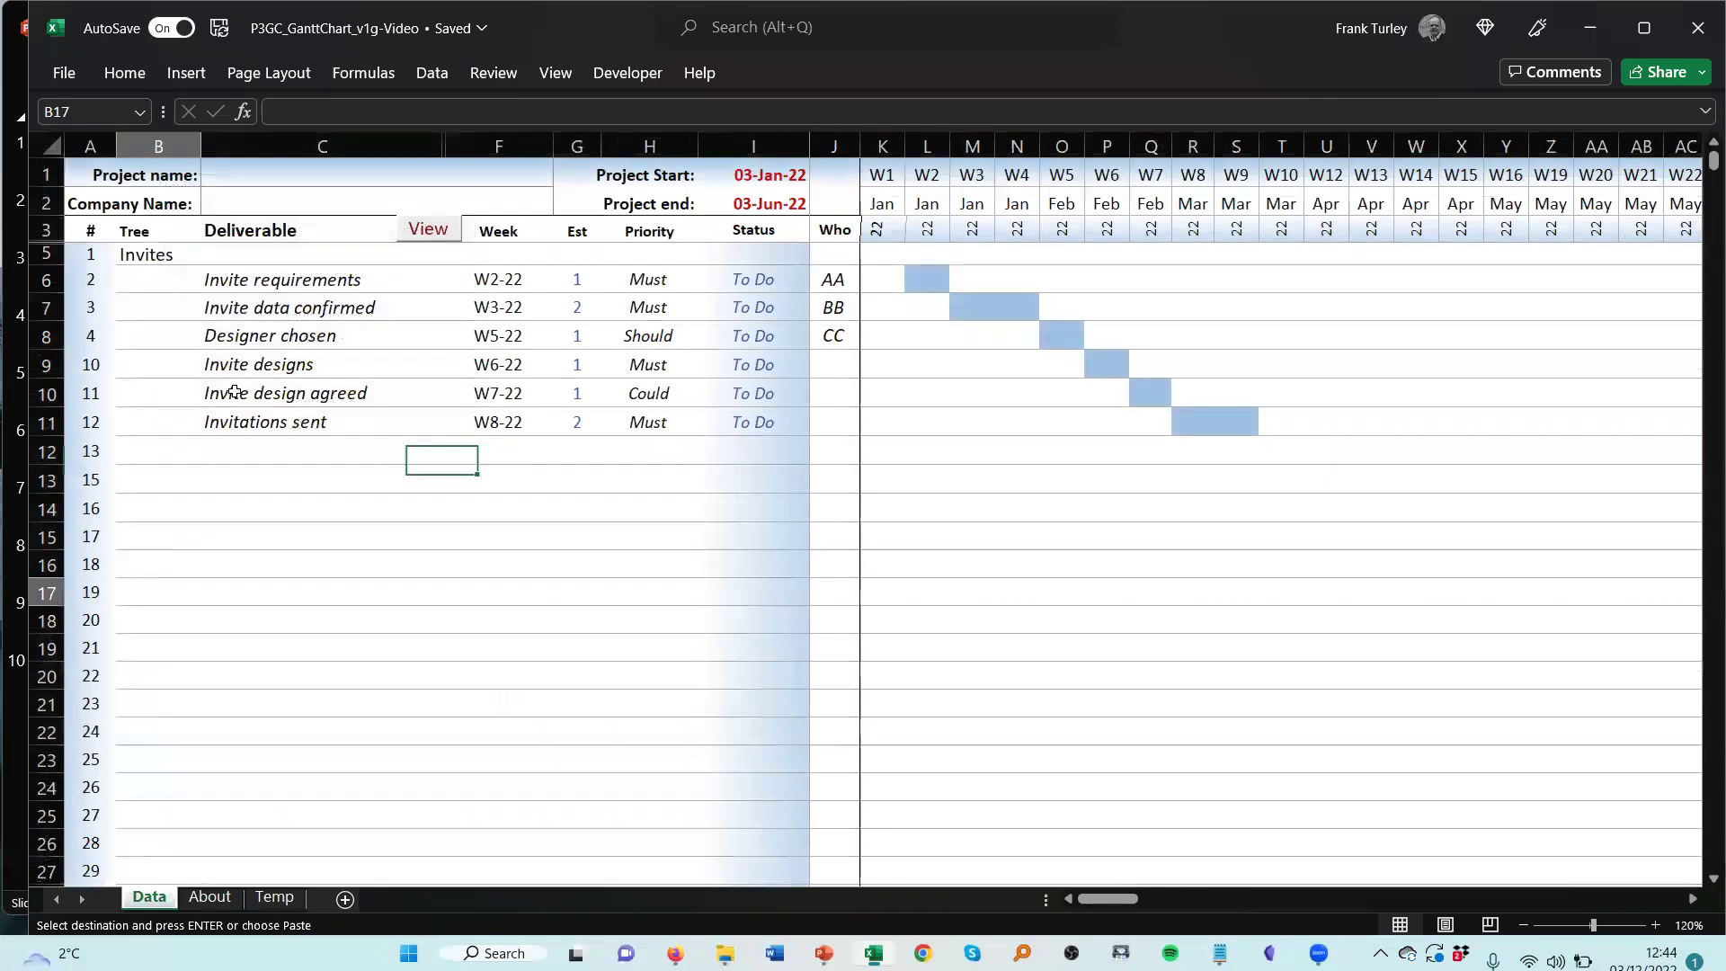
pyautogui.click(157, 576)
pyautogui.click(152, 254)
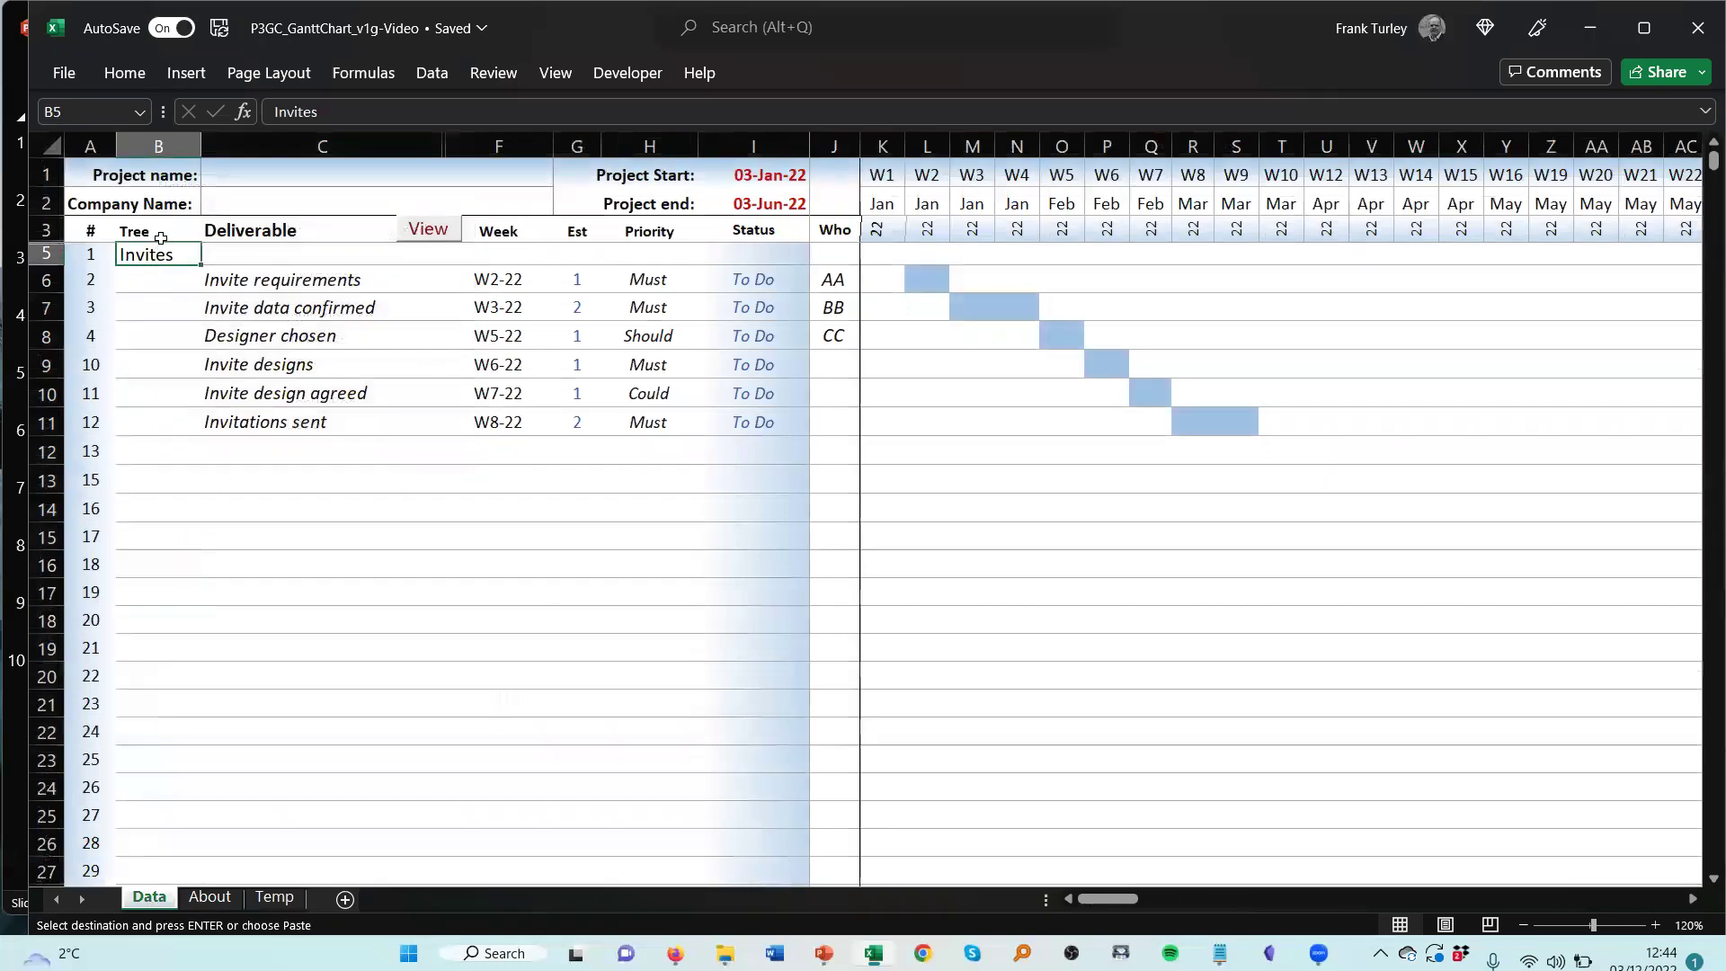
pyautogui.click(129, 76)
pyautogui.click(133, 163)
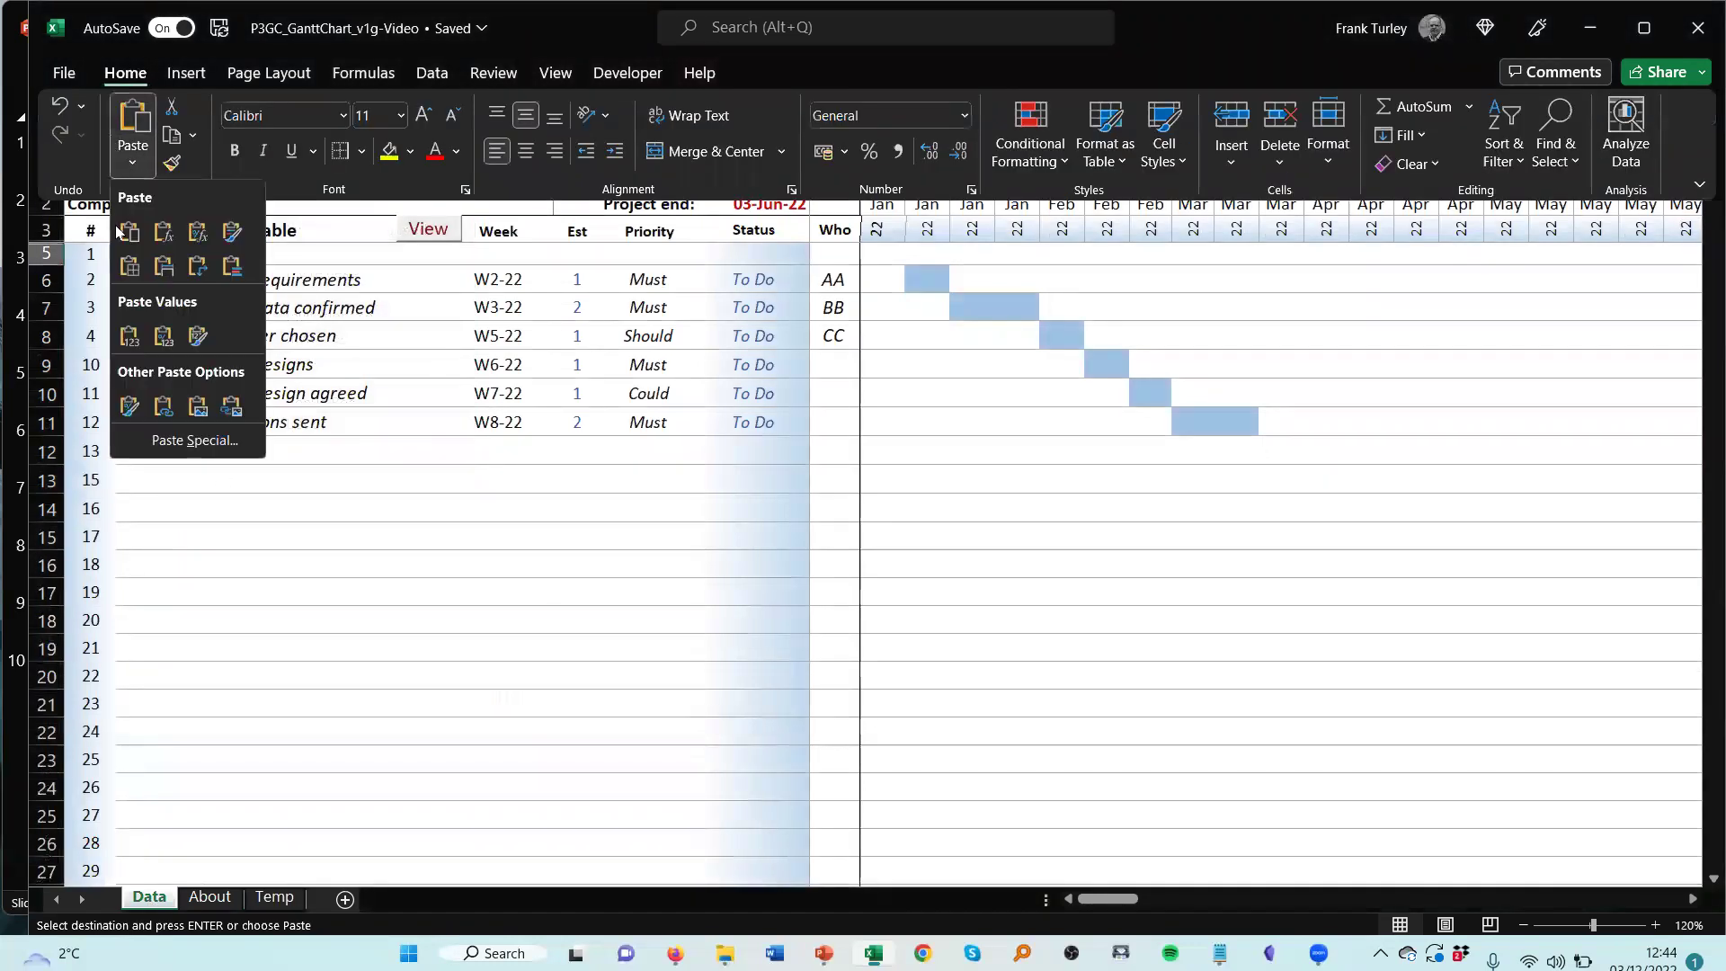
pyautogui.click(129, 335)
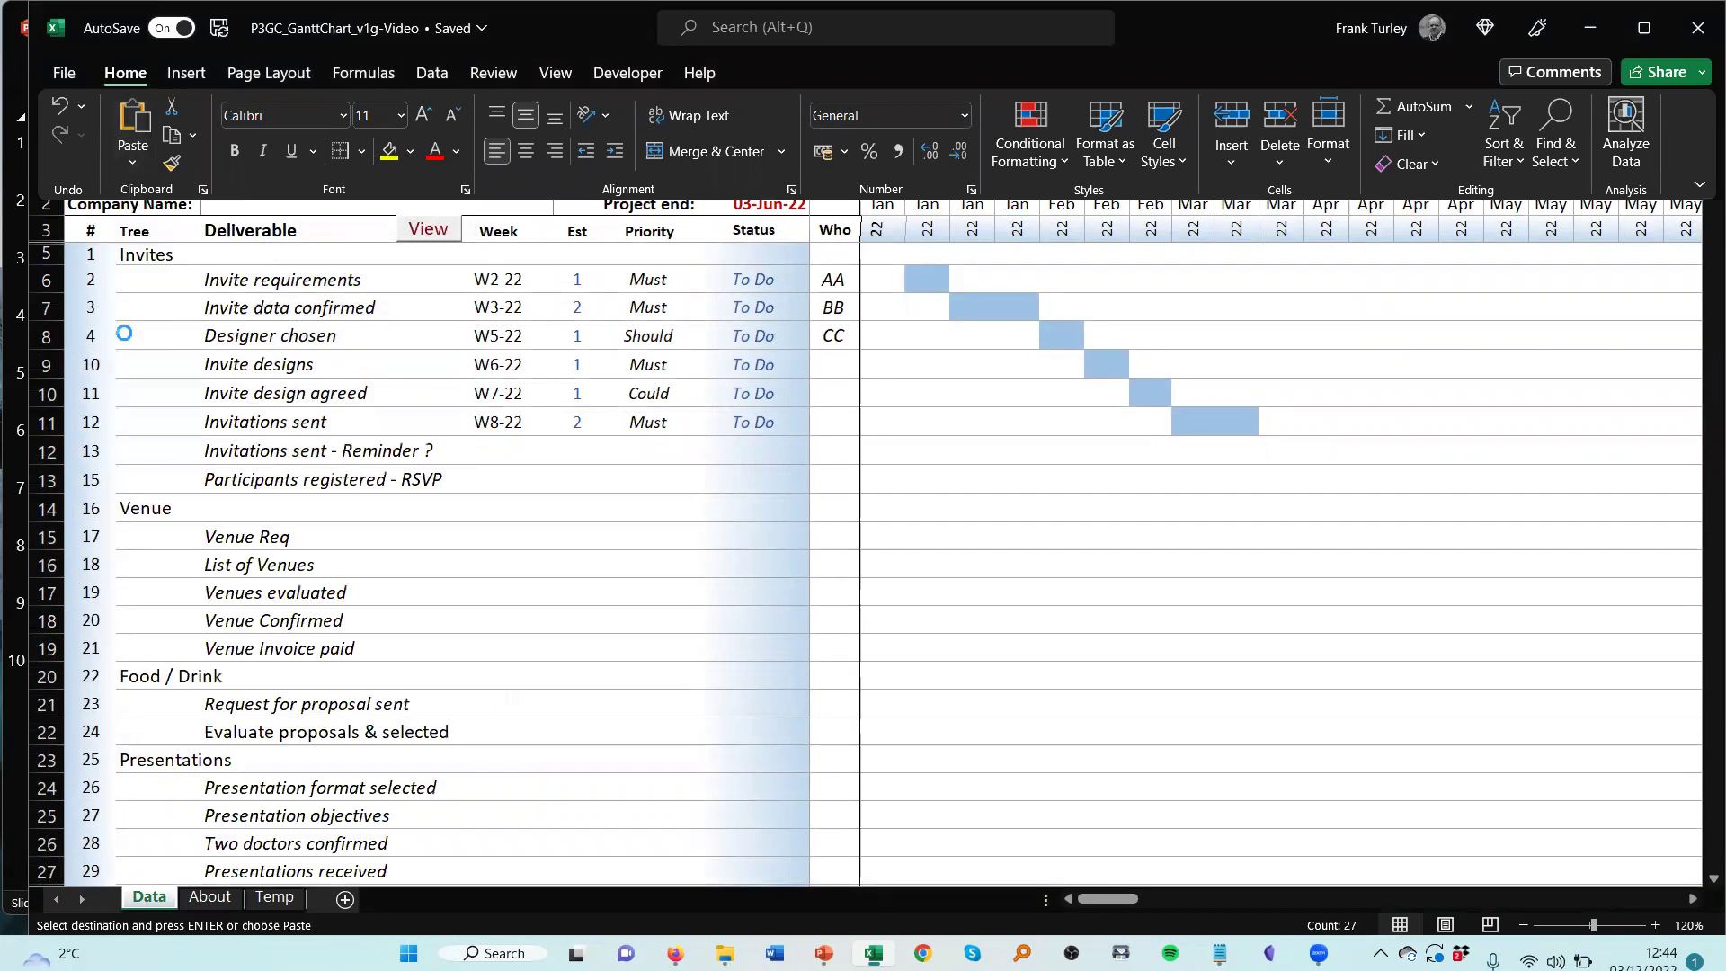
pyautogui.click(489, 507)
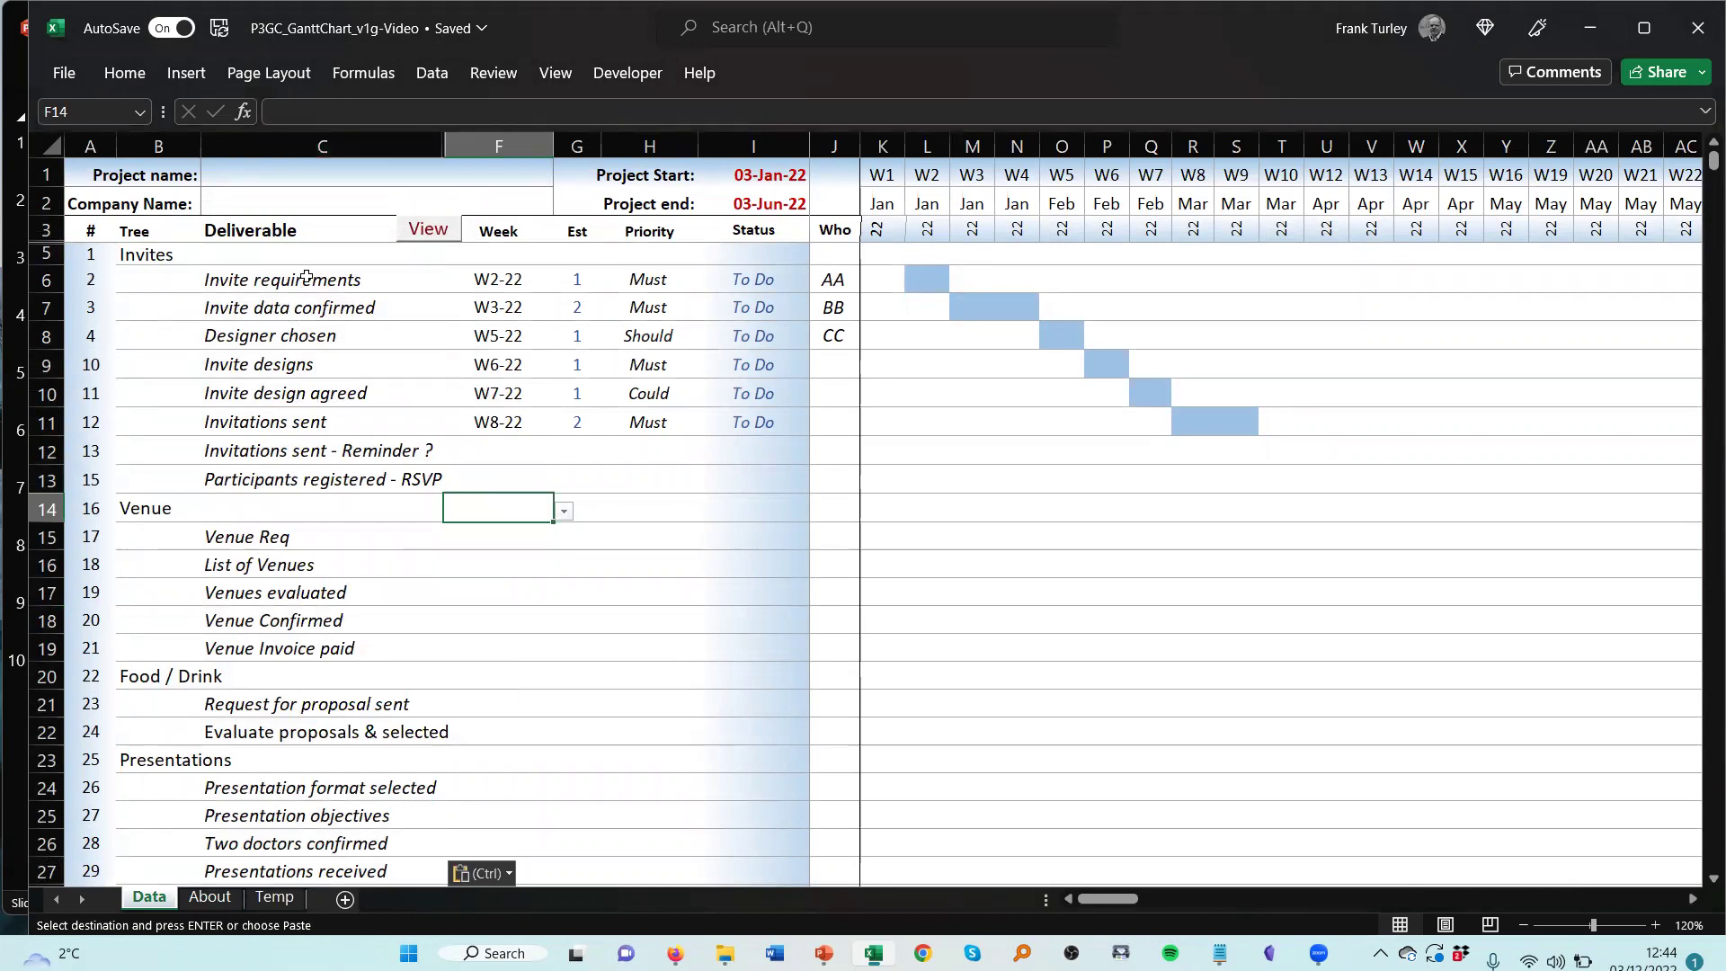
# - Set Invite requirements to start in week W1-22
pyautogui.click(486, 279)
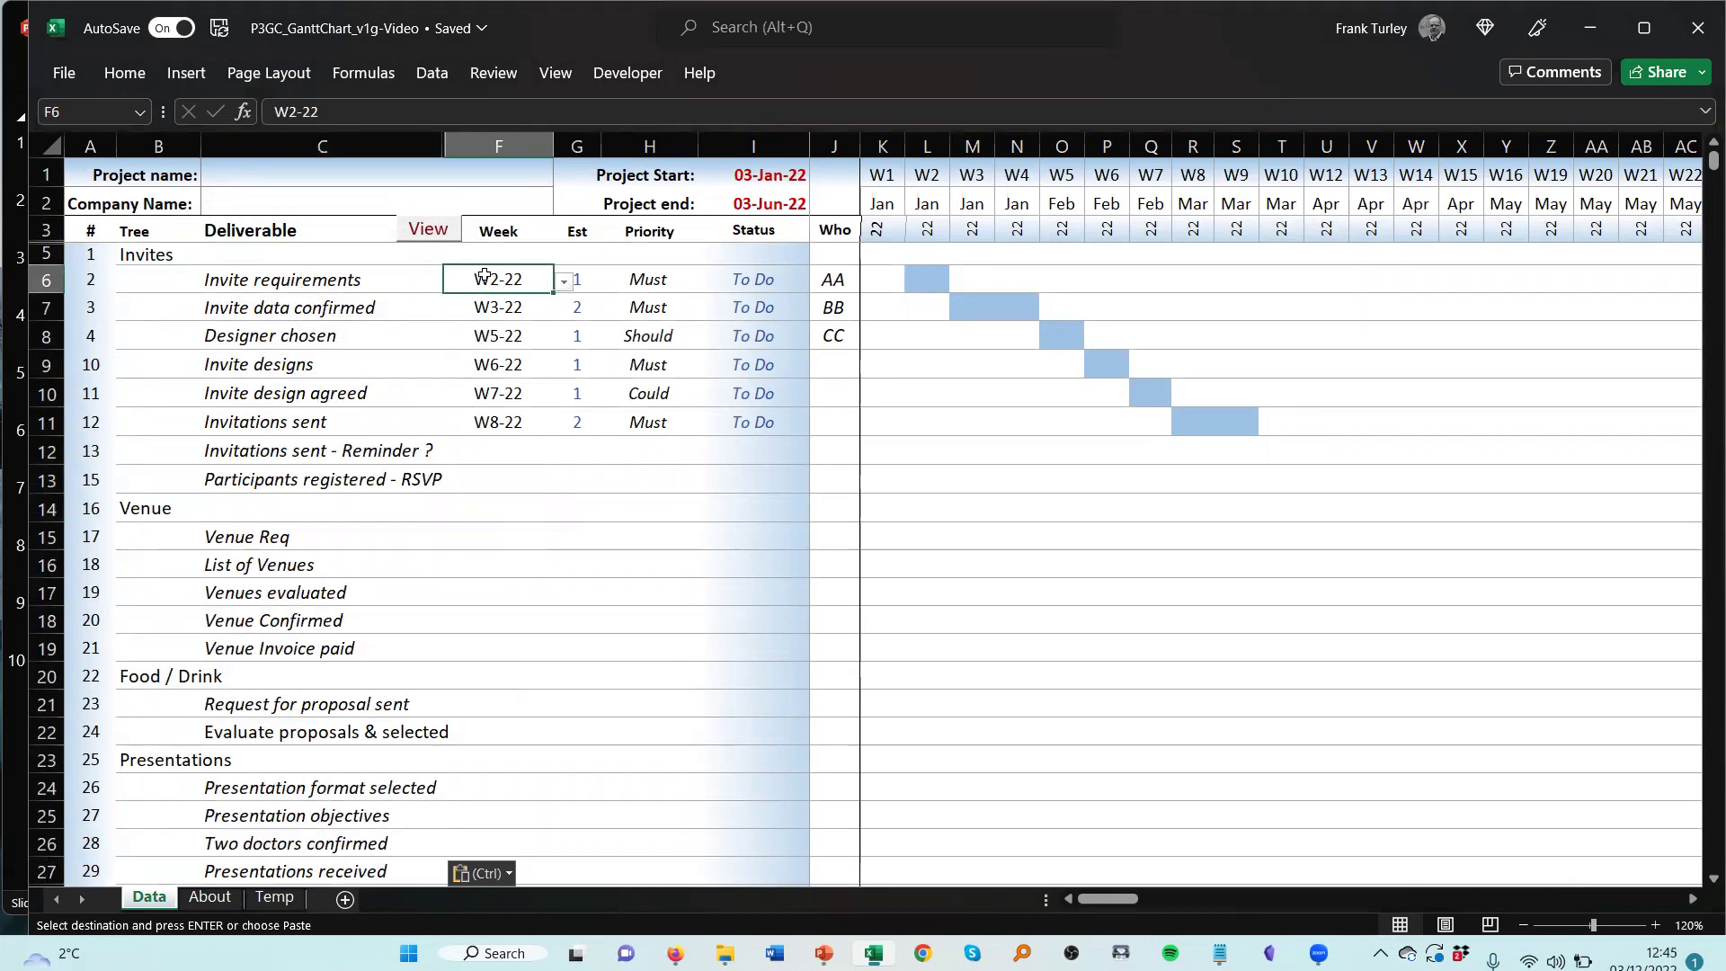
pyautogui.click(563, 281)
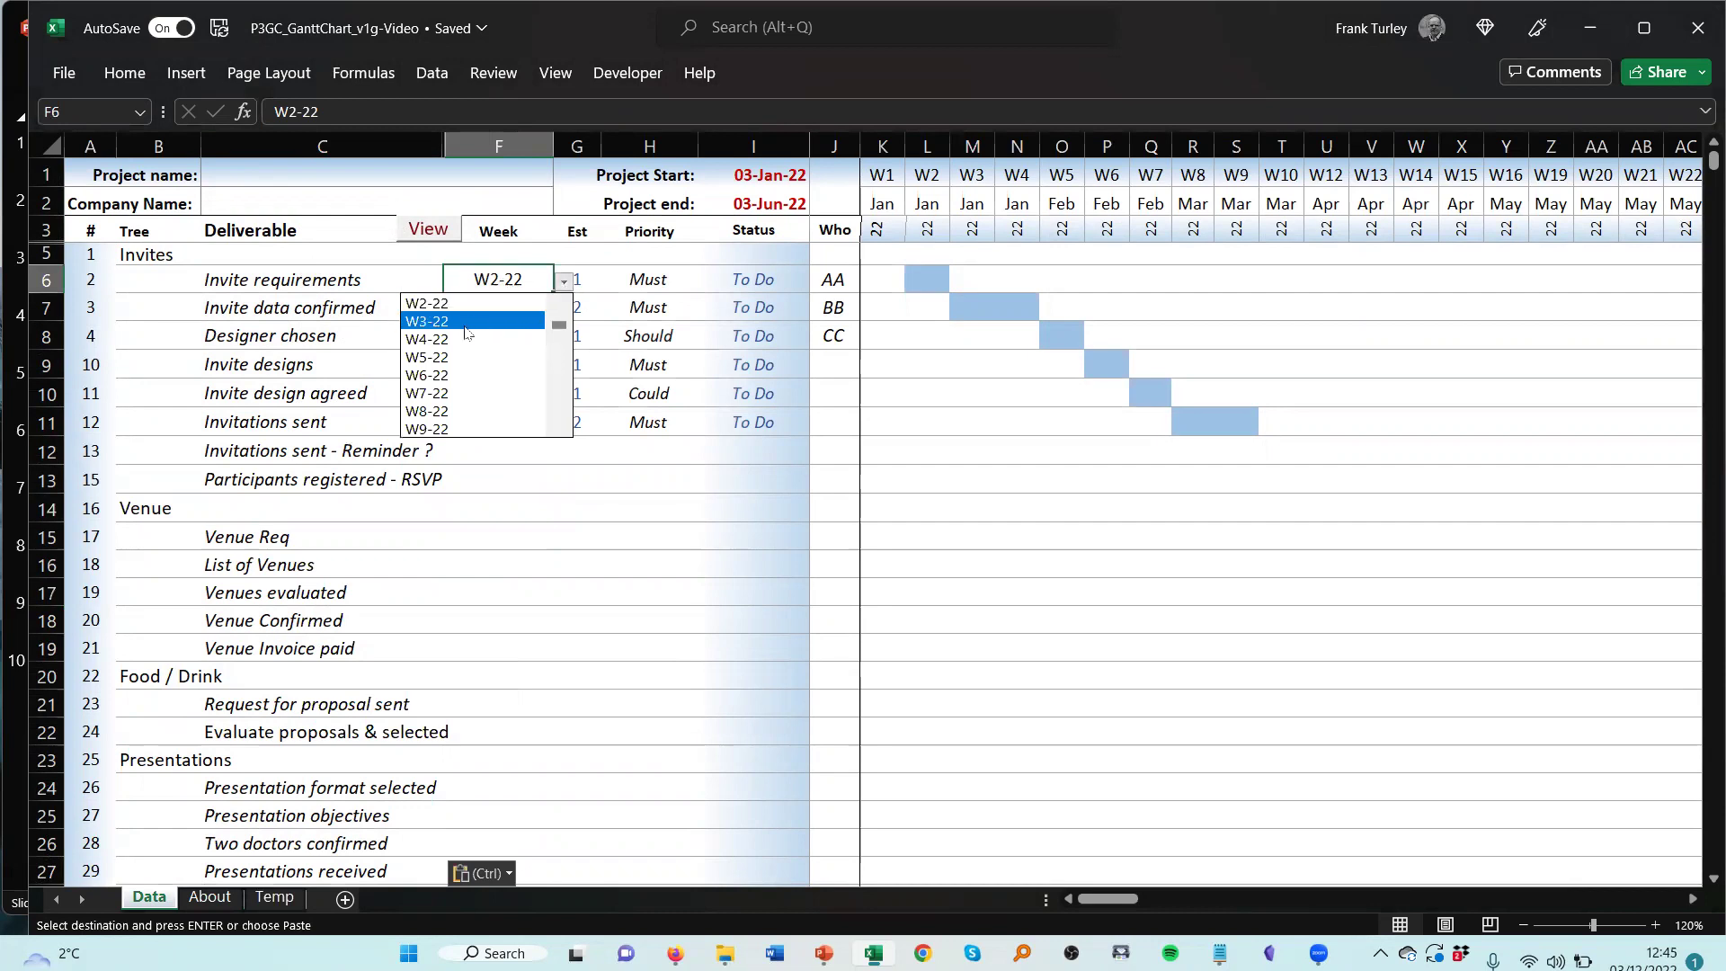
pyautogui.press('Up')
pyautogui.press('Up')
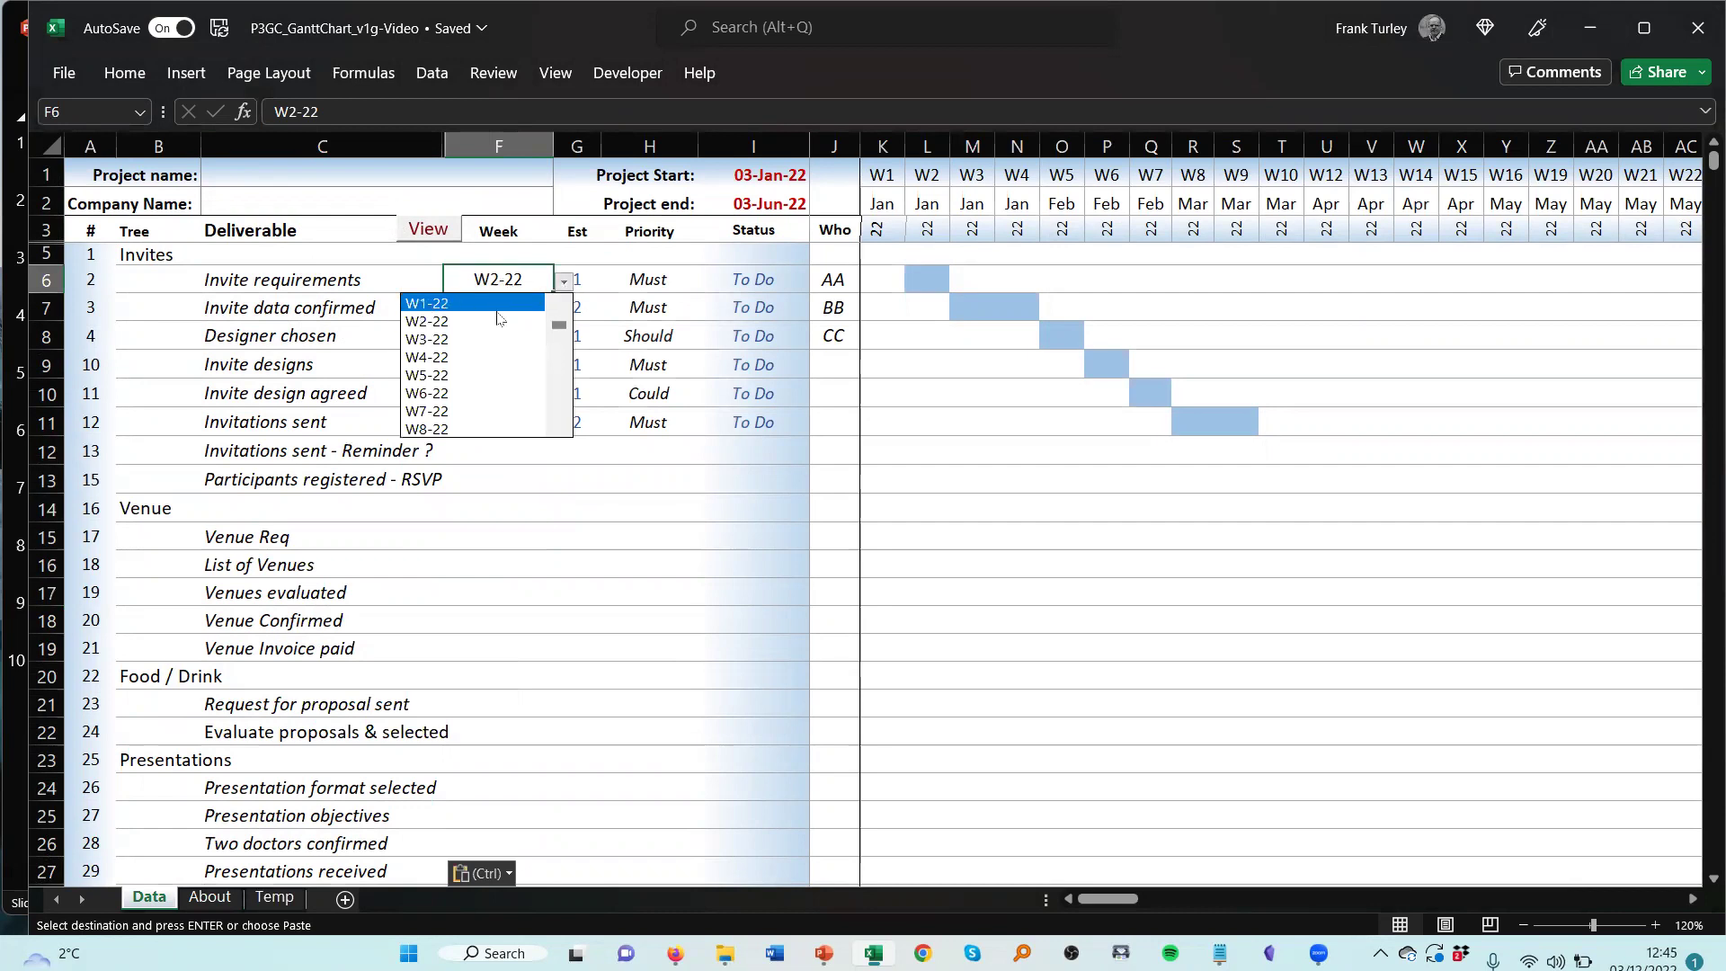
pyautogui.click(479, 304)
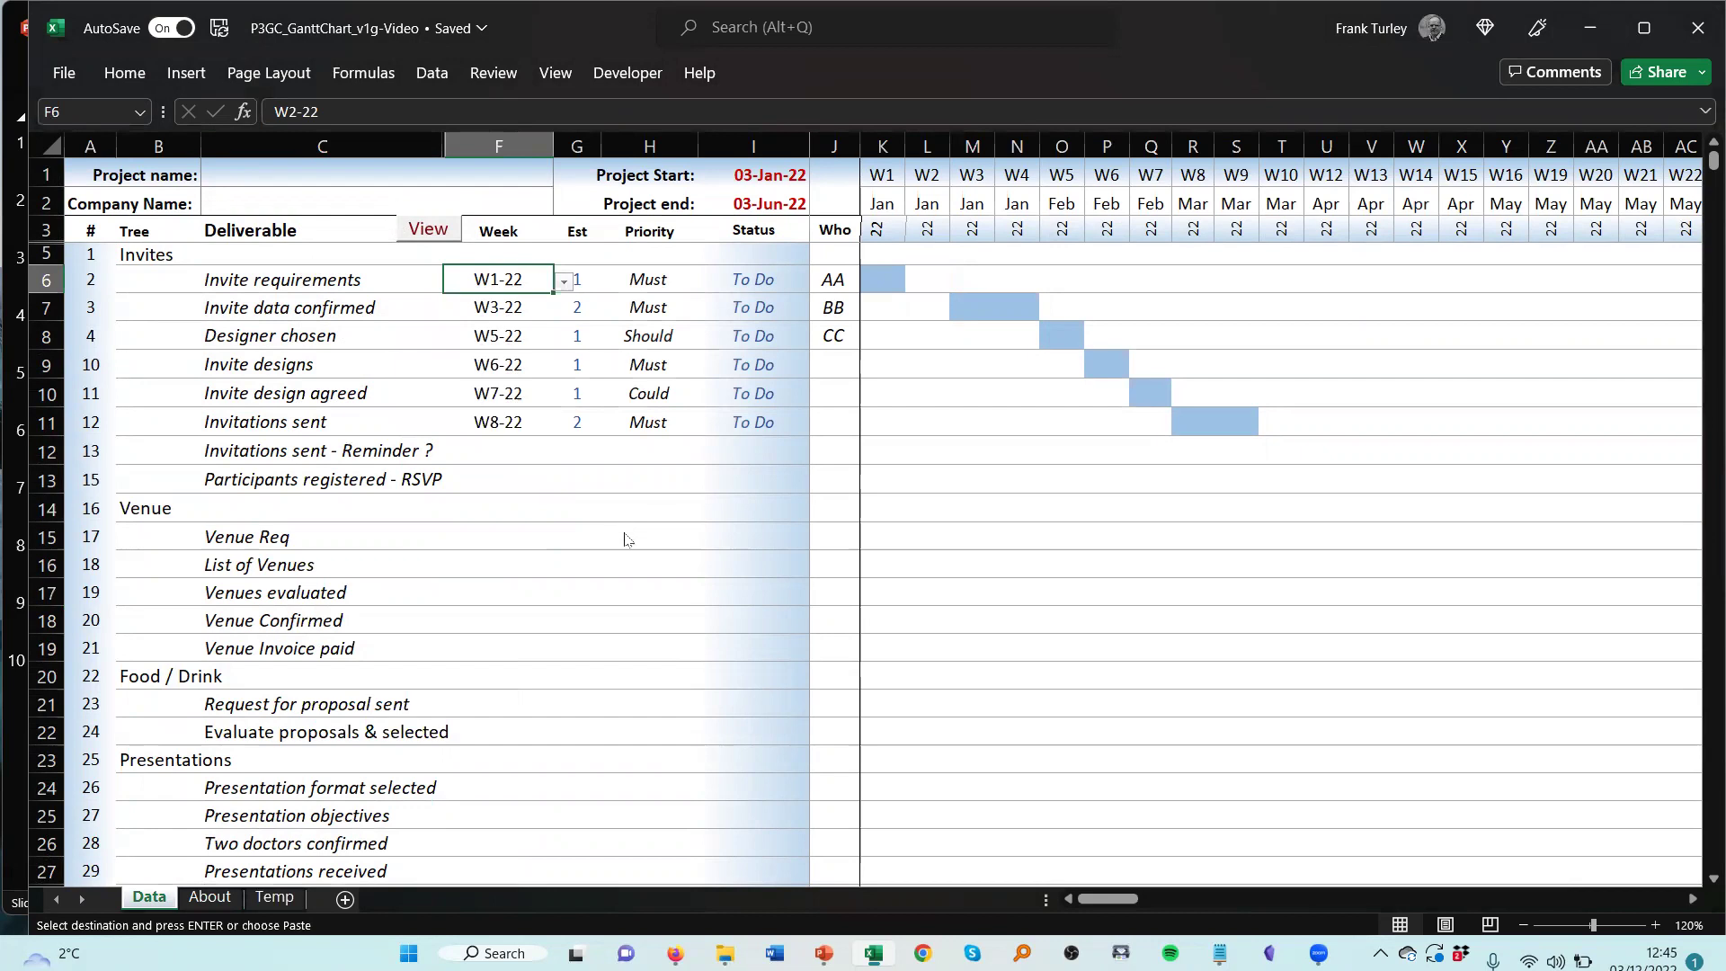
pyautogui.click(632, 568)
pyautogui.click(580, 395)
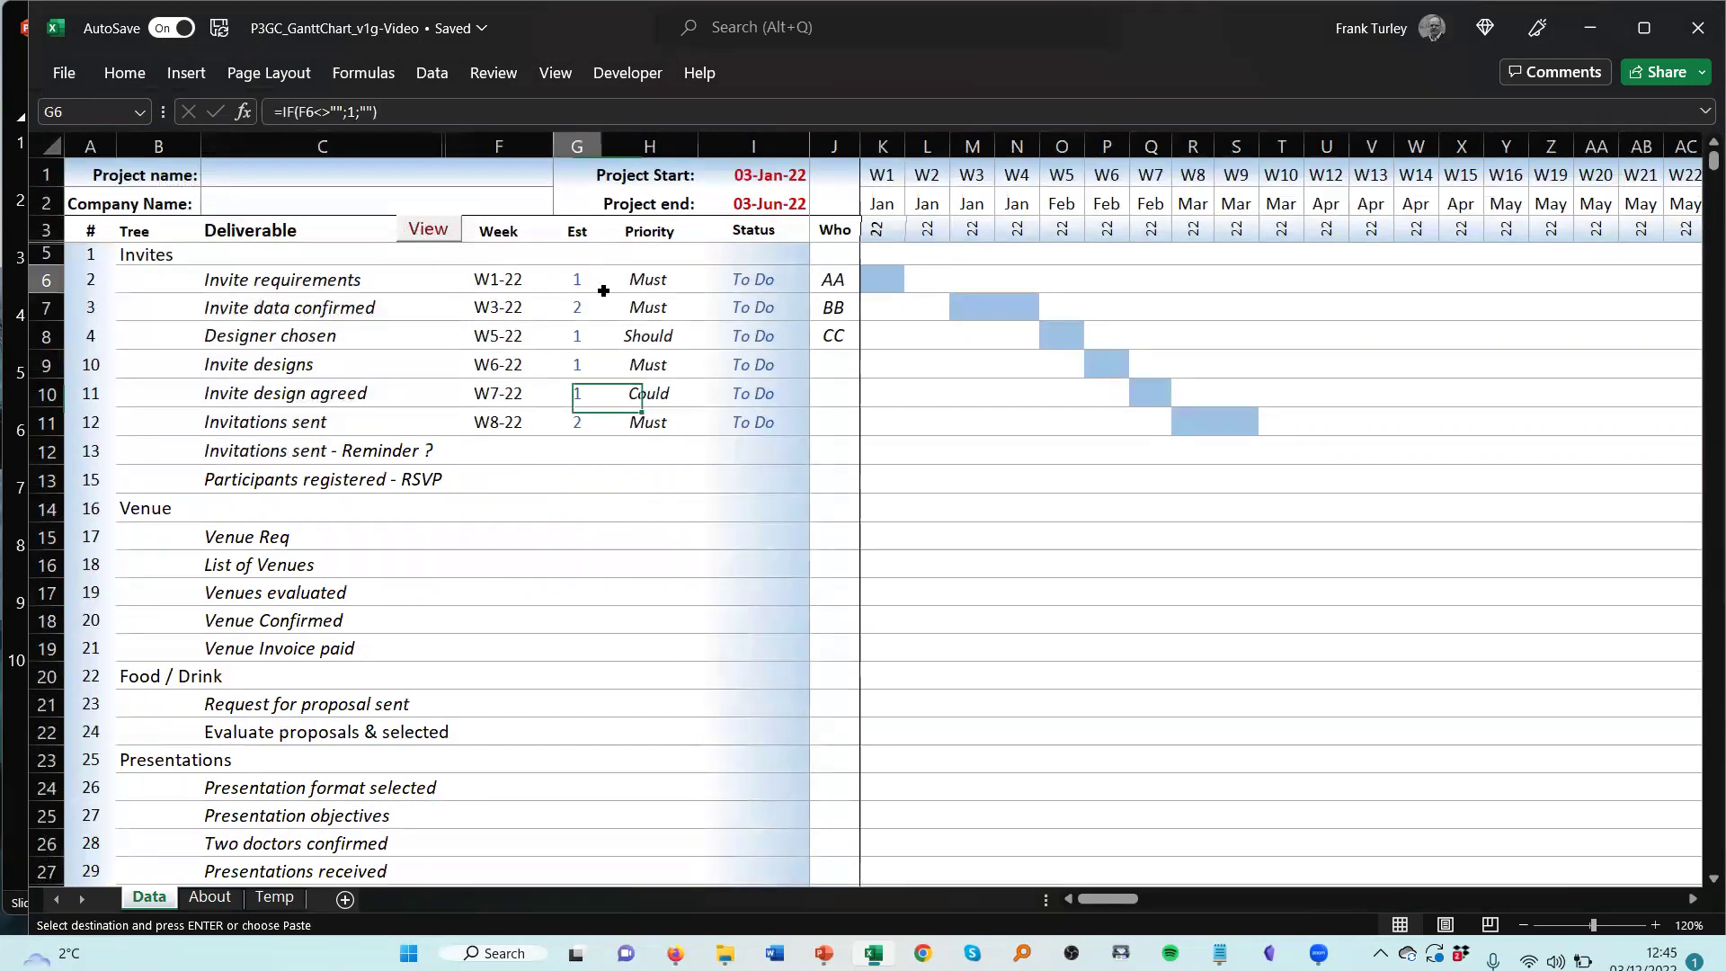
# - Give Invite requirements an estimate of 2 weeks
pyautogui.click(577, 274)
pyautogui.write('2')
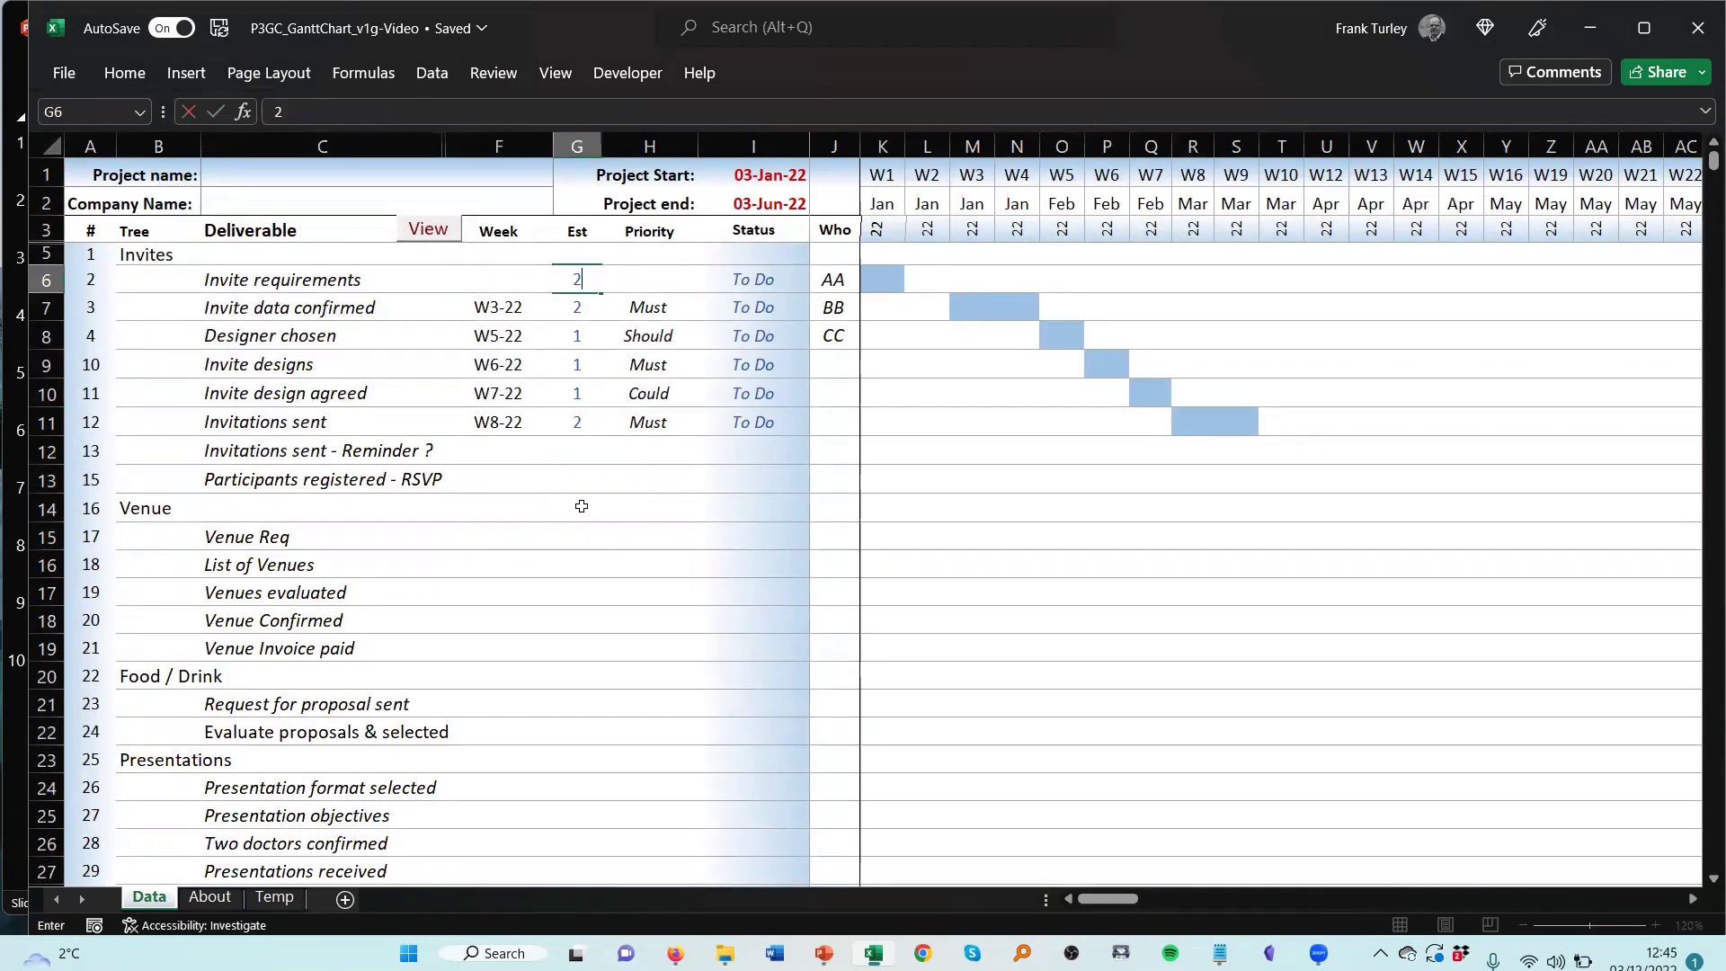
pyautogui.click(576, 501)
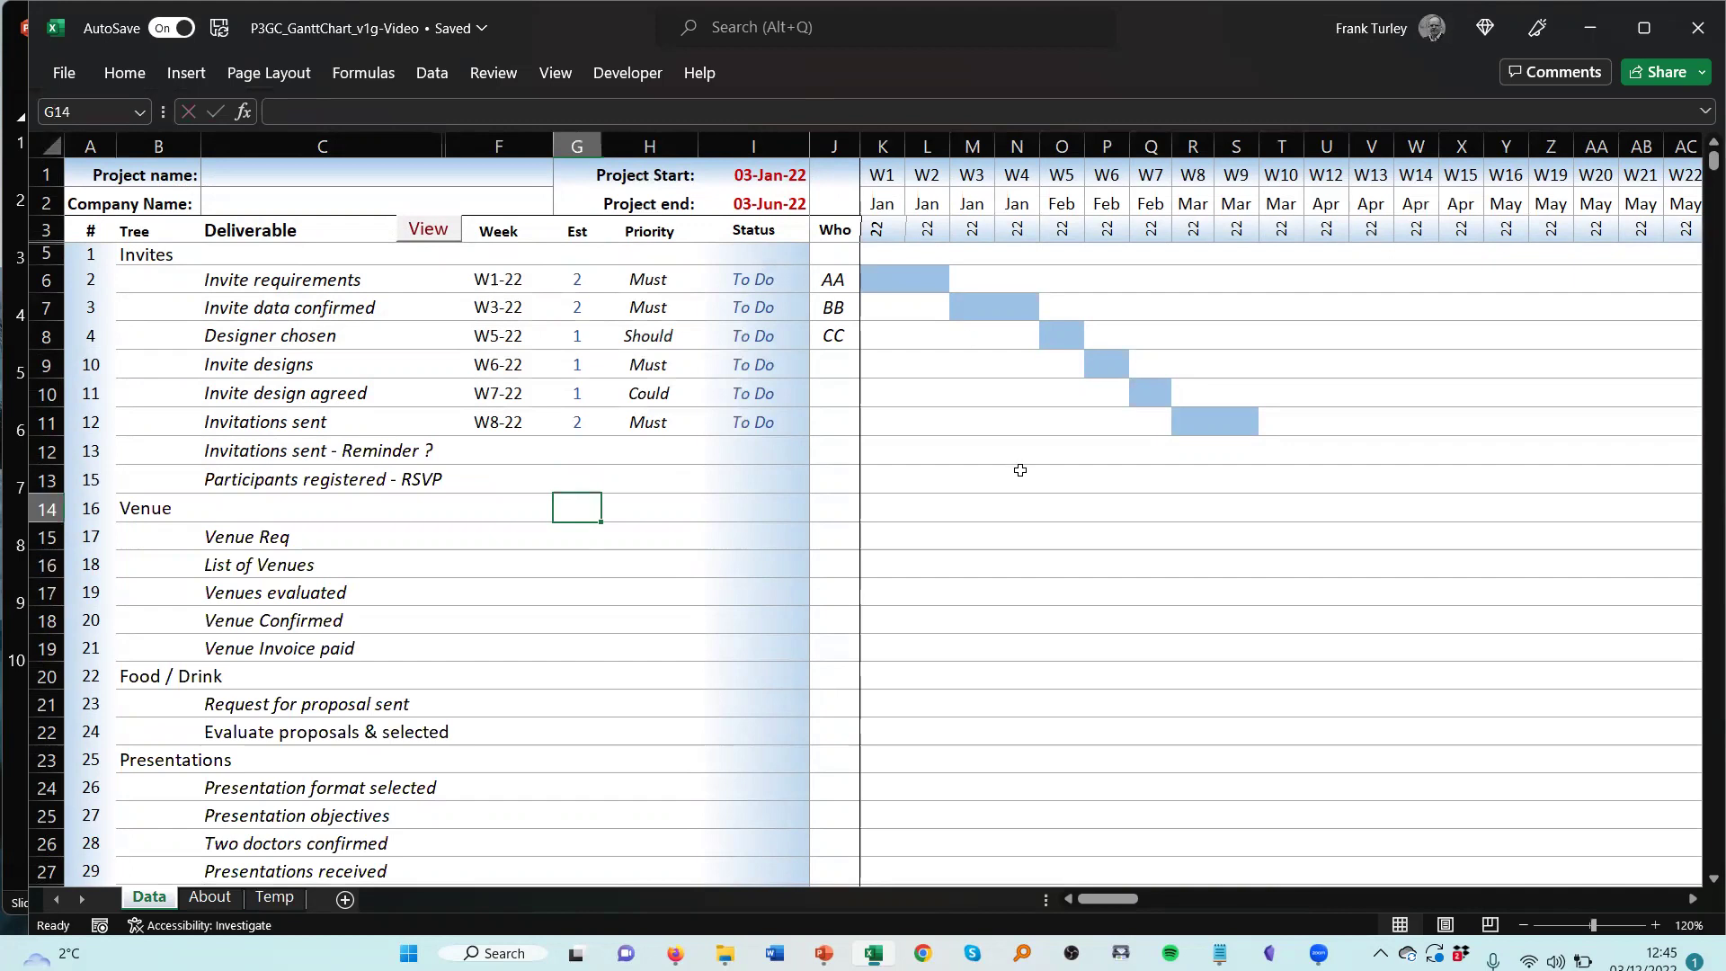
pyautogui.click(1019, 476)
pyautogui.click(647, 282)
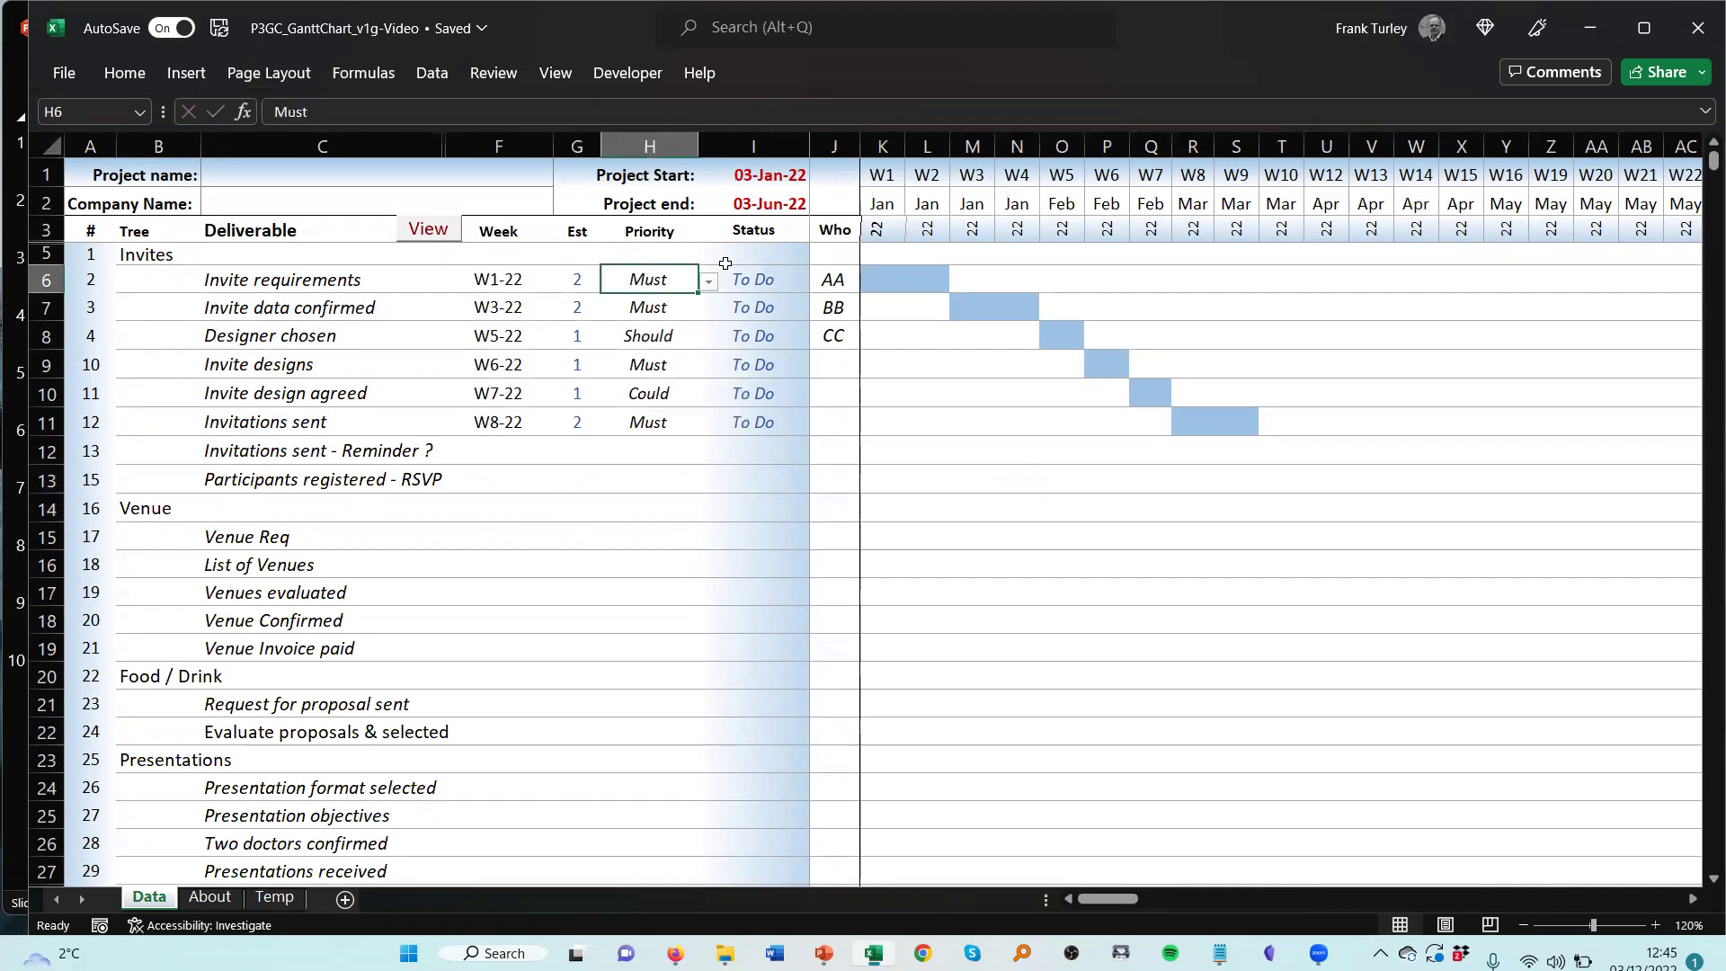
pyautogui.click(959, 514)
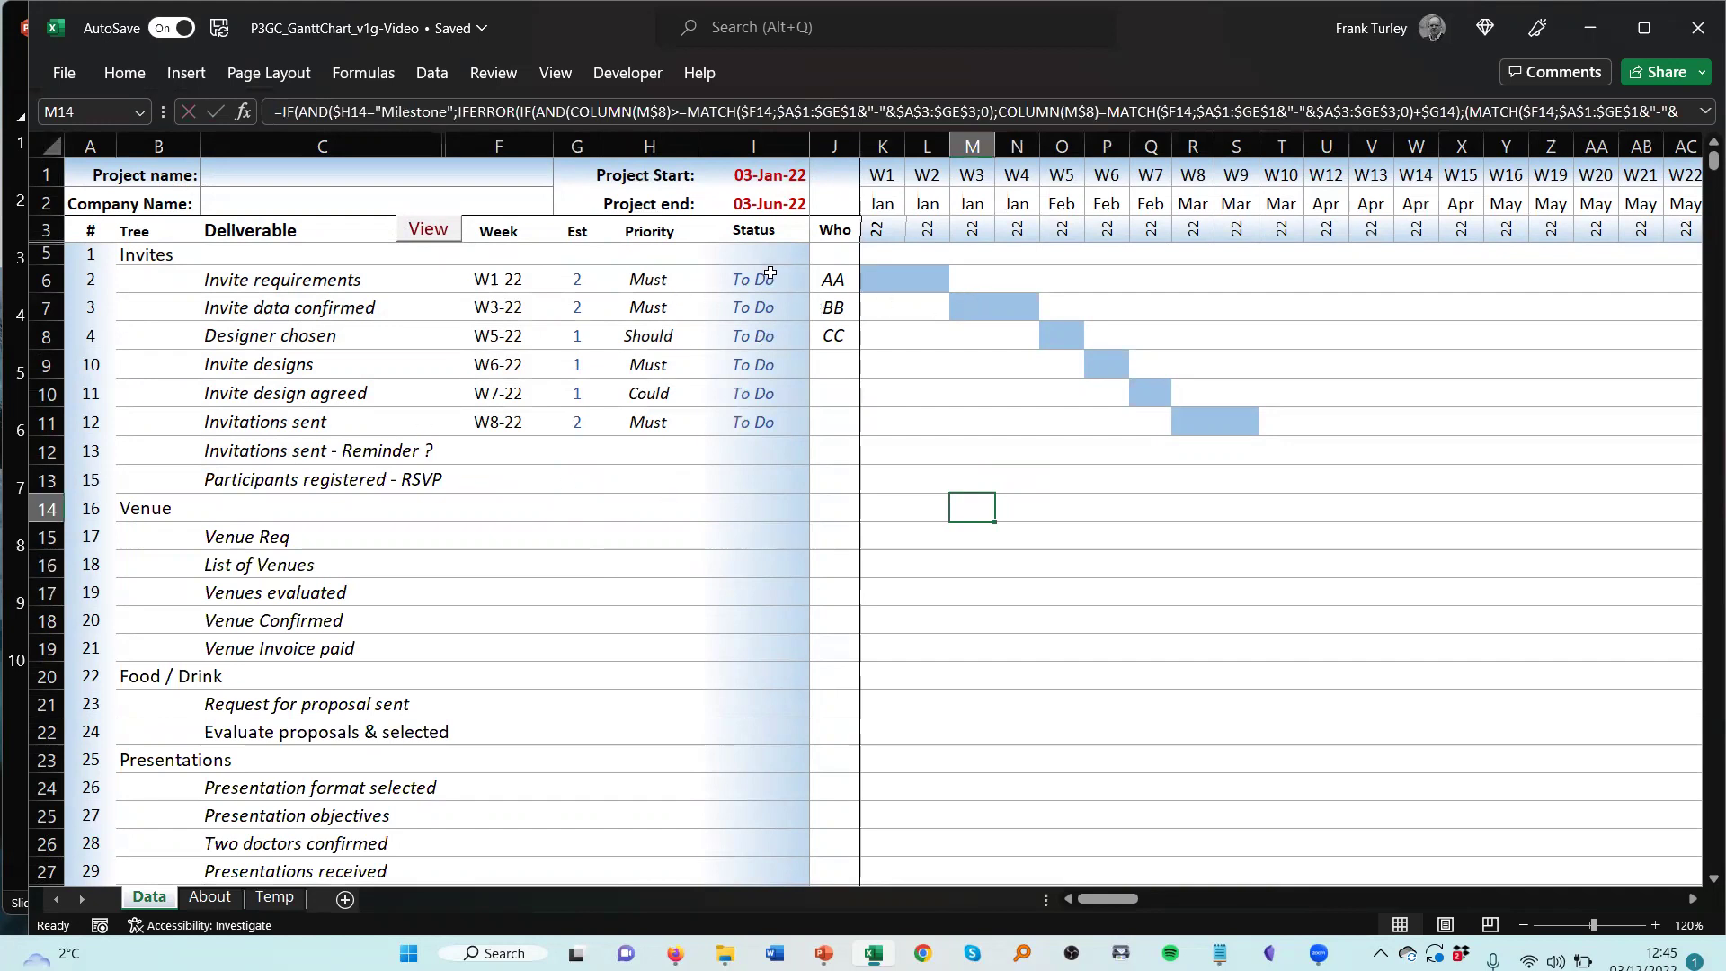
# - Mark Invite requirements as Done, turning its Gantt bar green
pyautogui.click(778, 283)
pyautogui.click(820, 283)
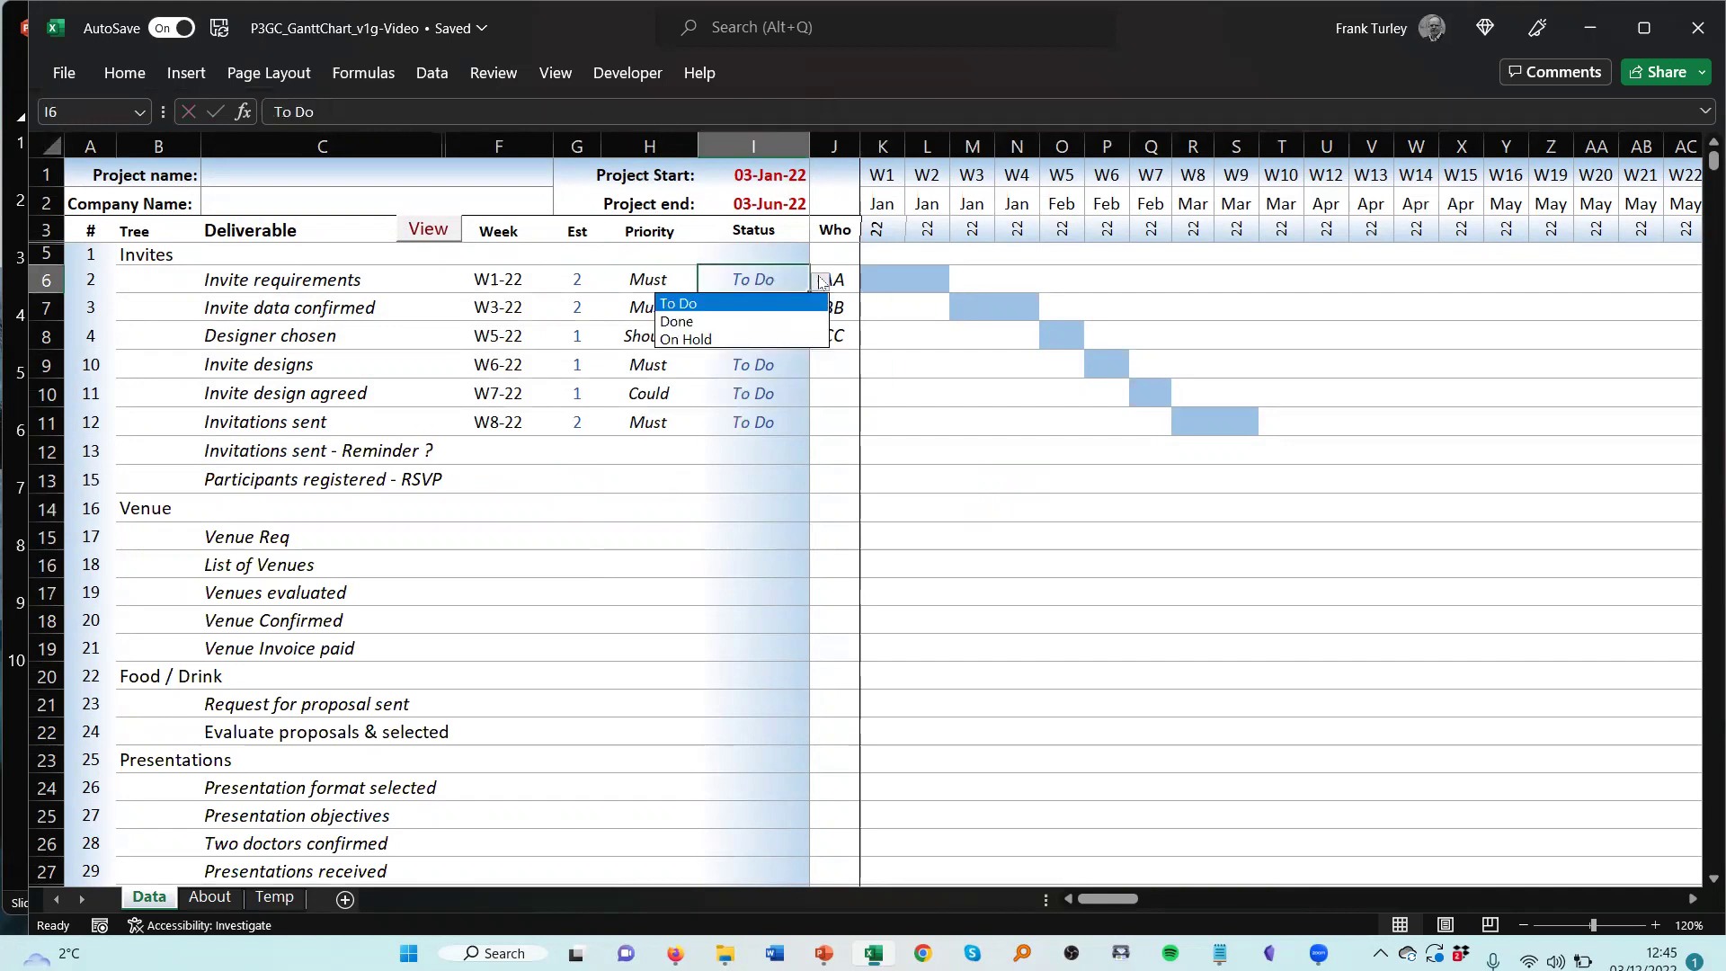
pyautogui.click(723, 322)
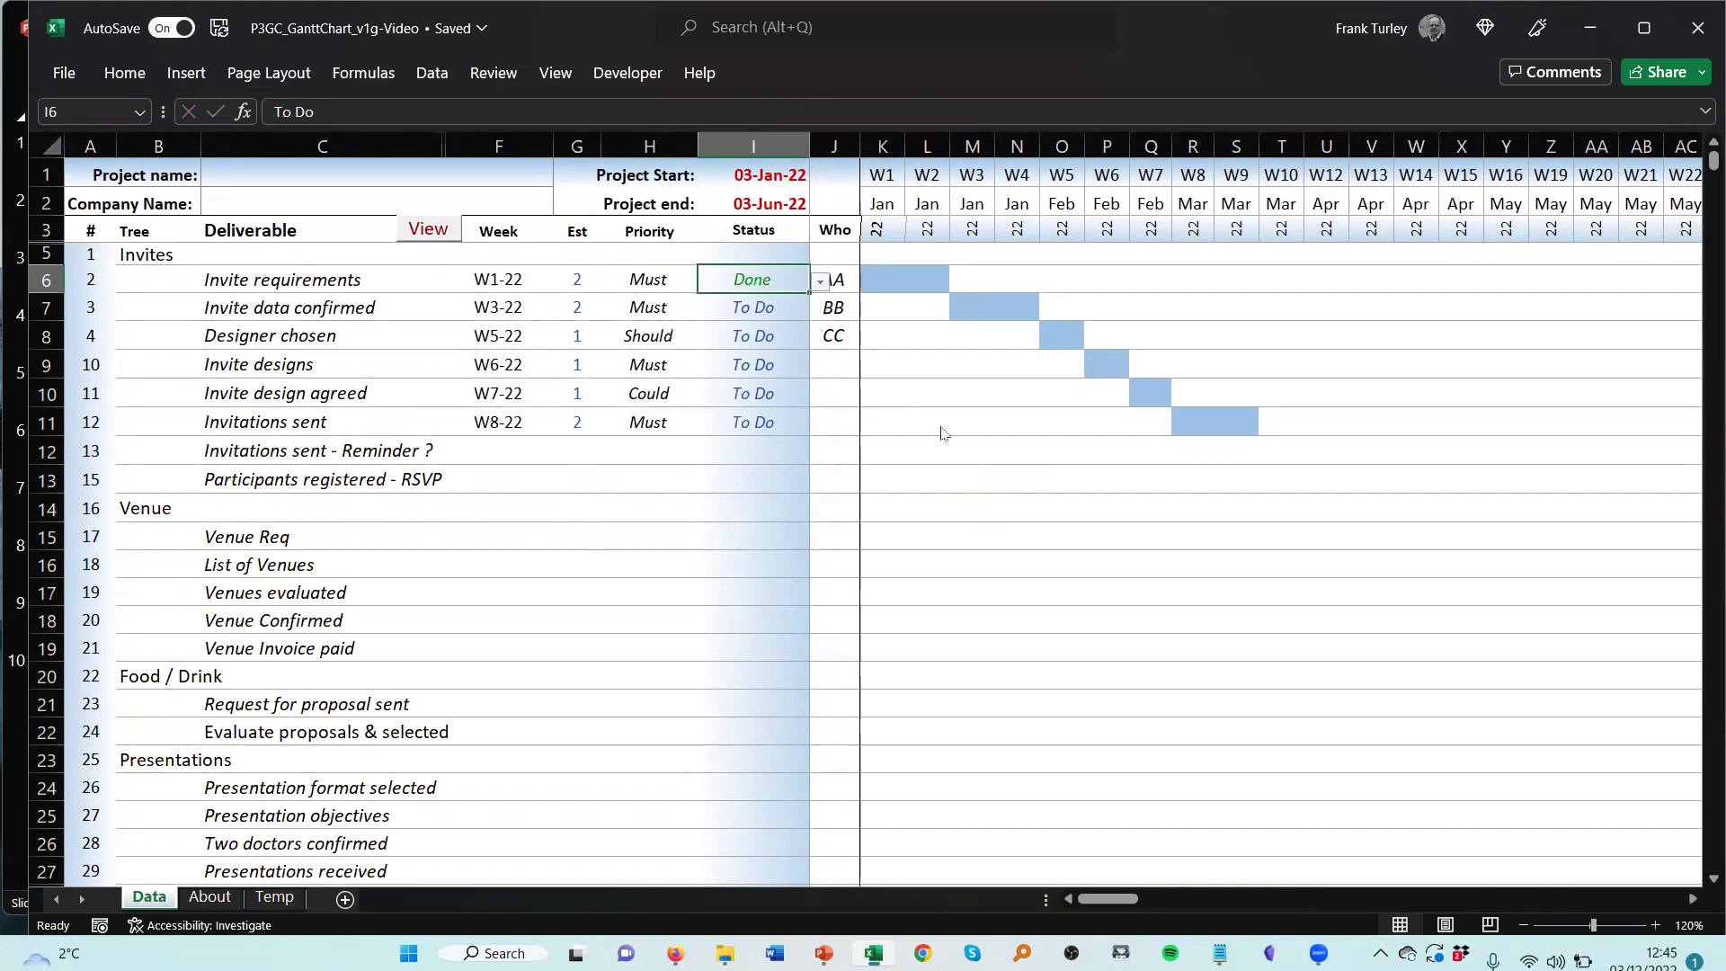
pyautogui.click(940, 539)
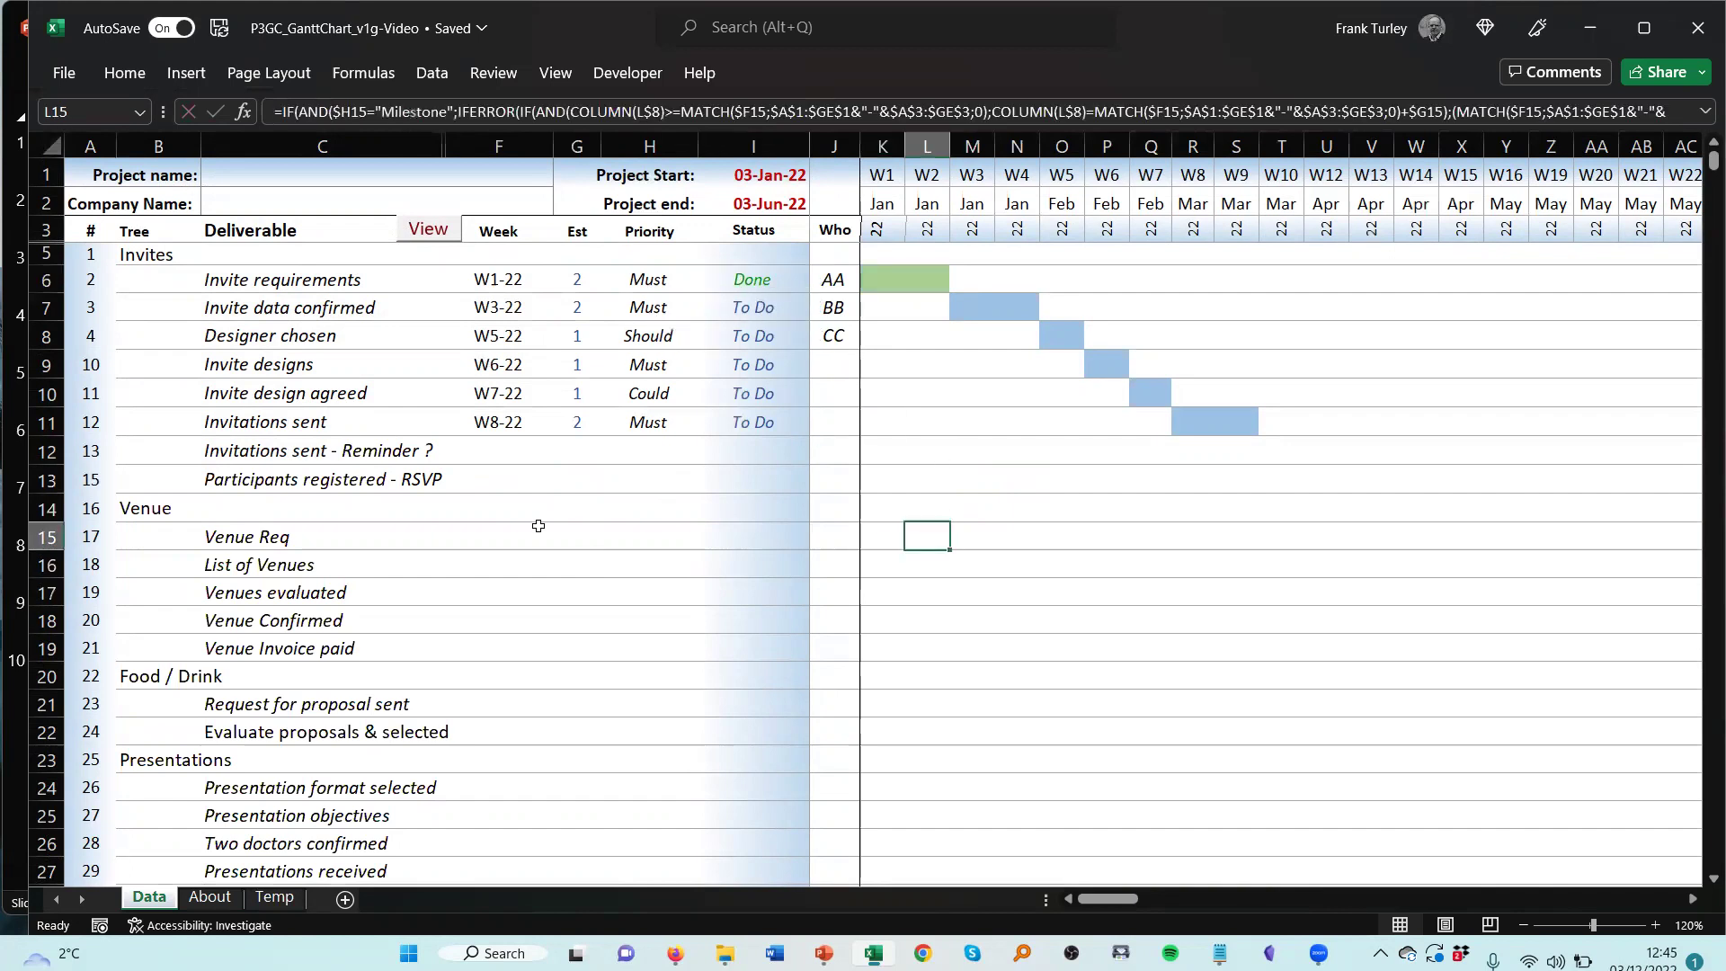
# - Set Participants registered - RSVP to start in W10-22 with an estimate of 2
pyautogui.click(343, 481)
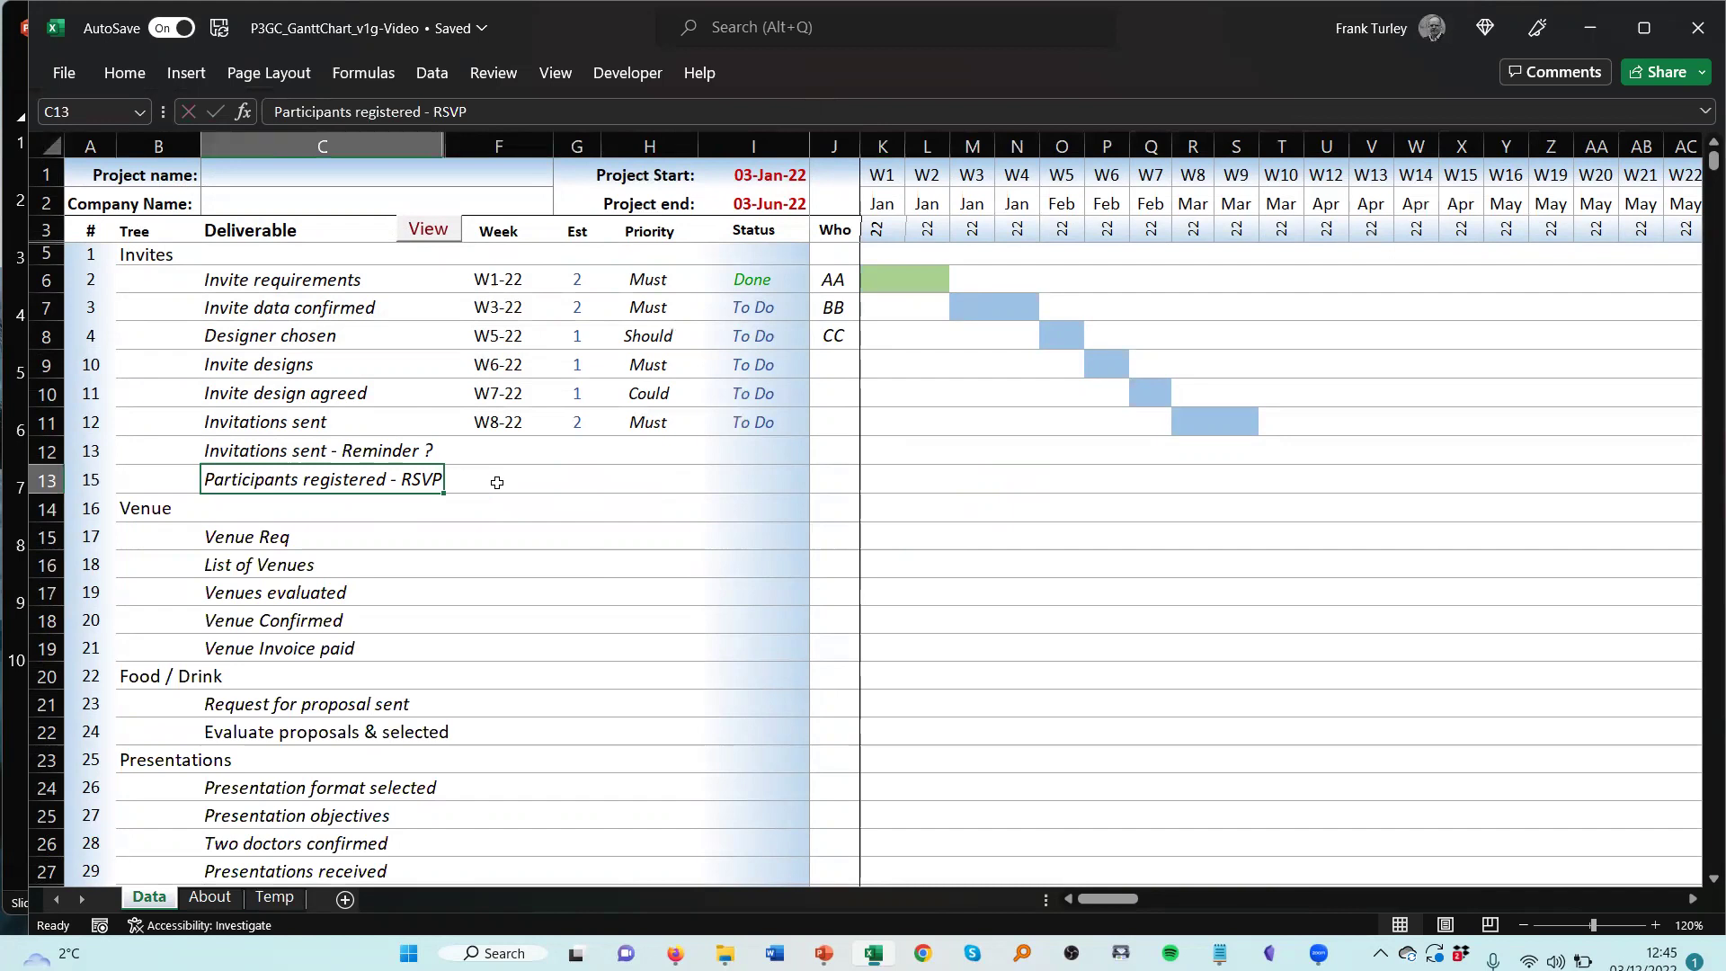
pyautogui.click(496, 483)
pyautogui.click(563, 483)
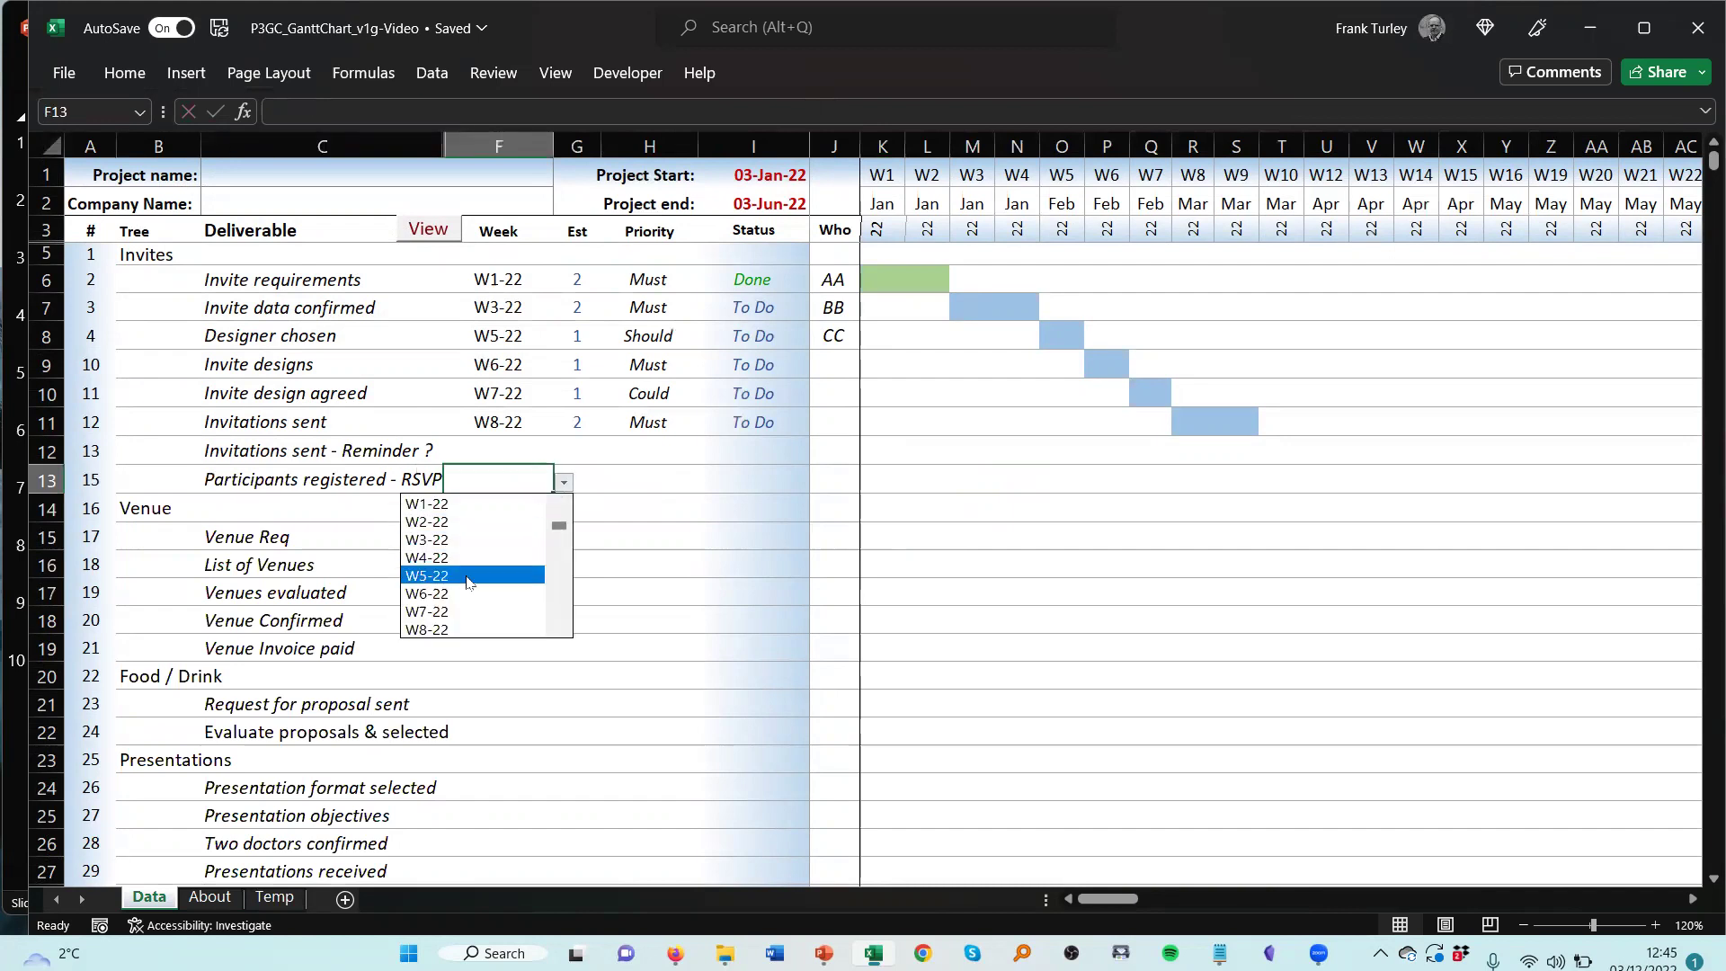
pyautogui.press('Down')
pyautogui.press('Down')
pyautogui.press('Down')
pyautogui.press('Down')
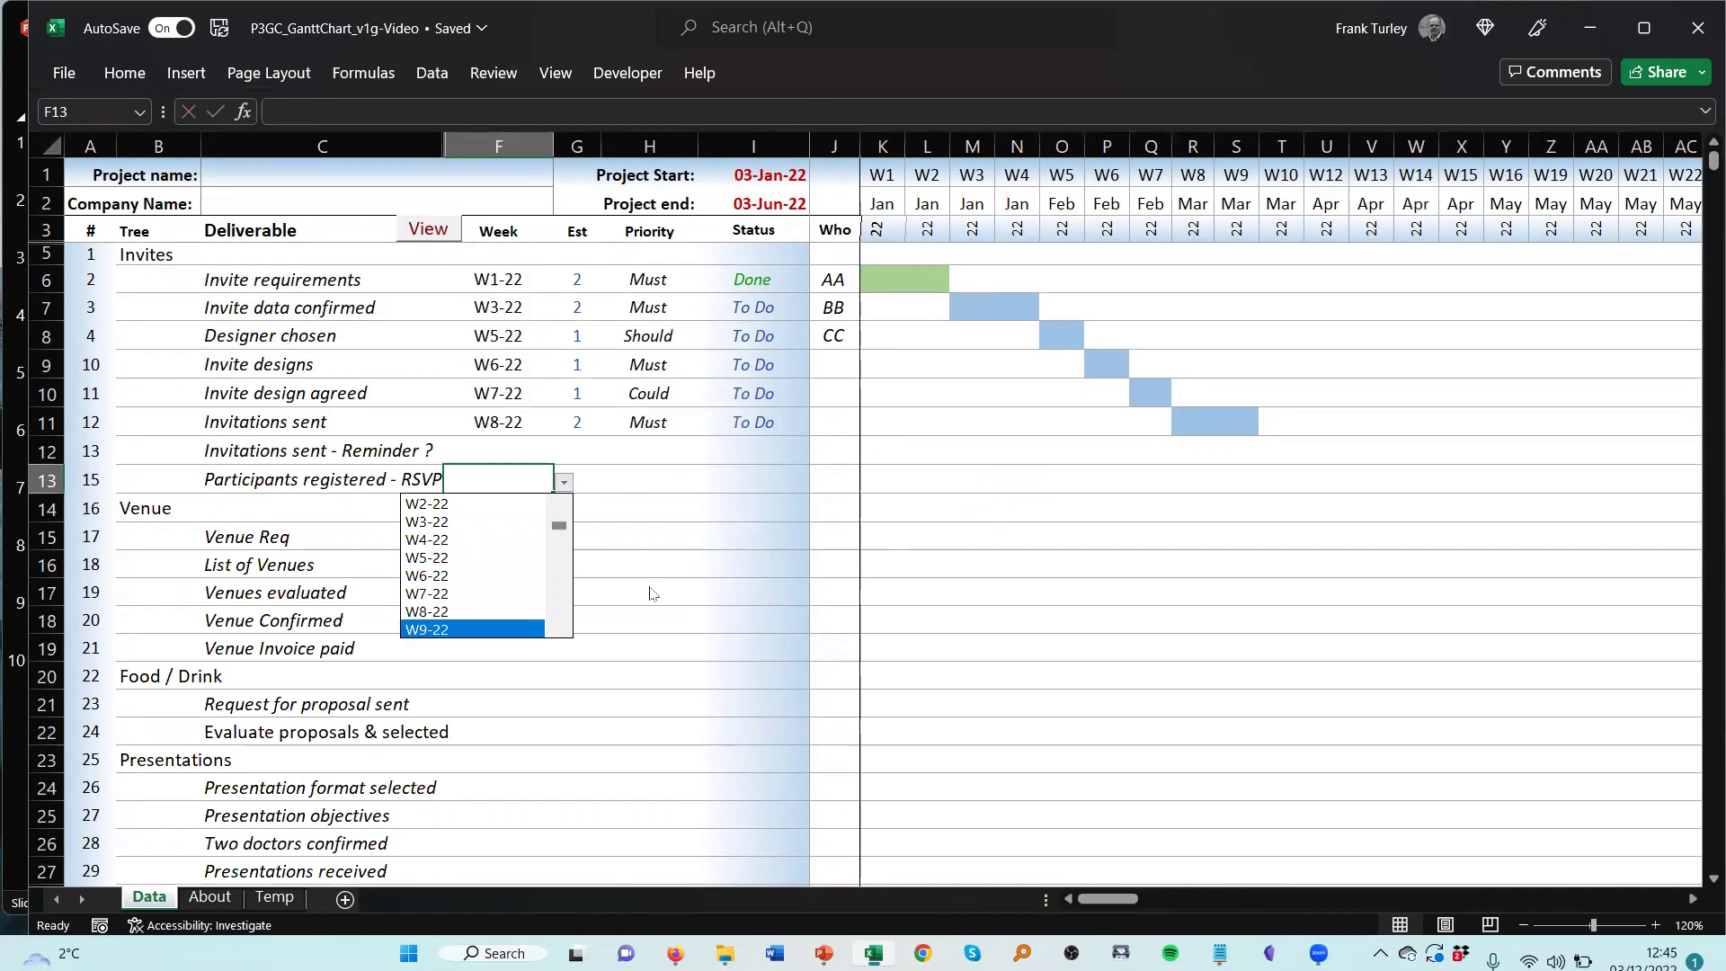
pyautogui.press('Down')
pyautogui.click(474, 632)
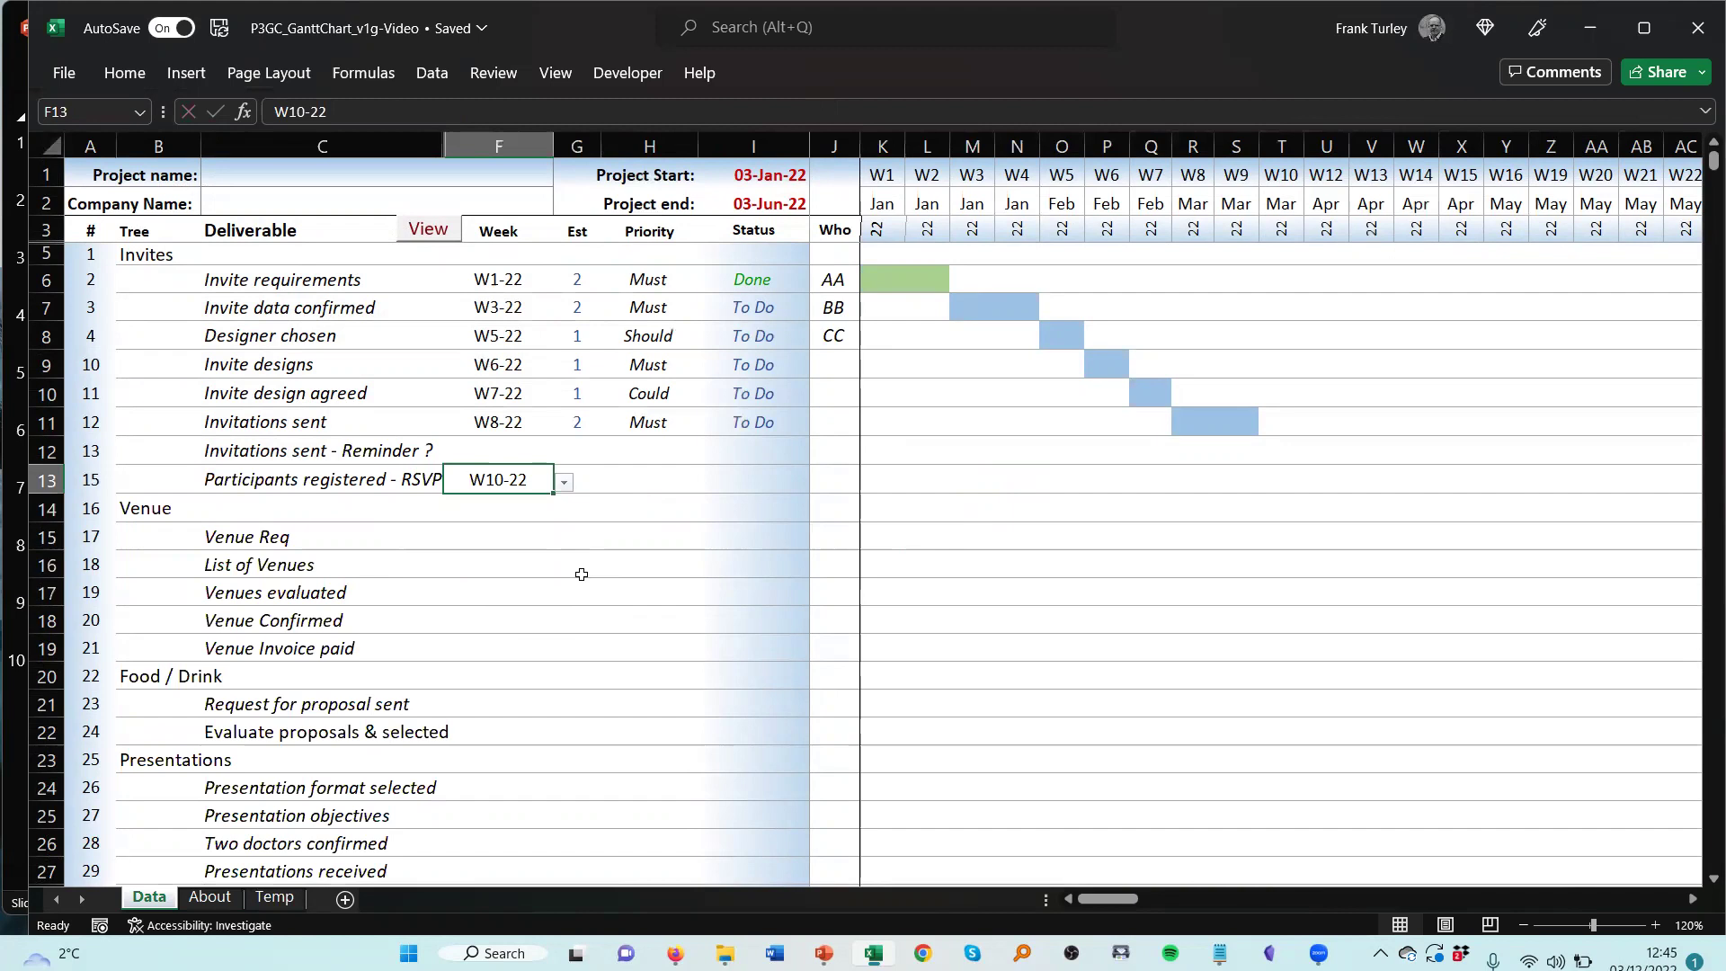
pyautogui.click(582, 575)
pyautogui.click(584, 497)
pyautogui.click(581, 468)
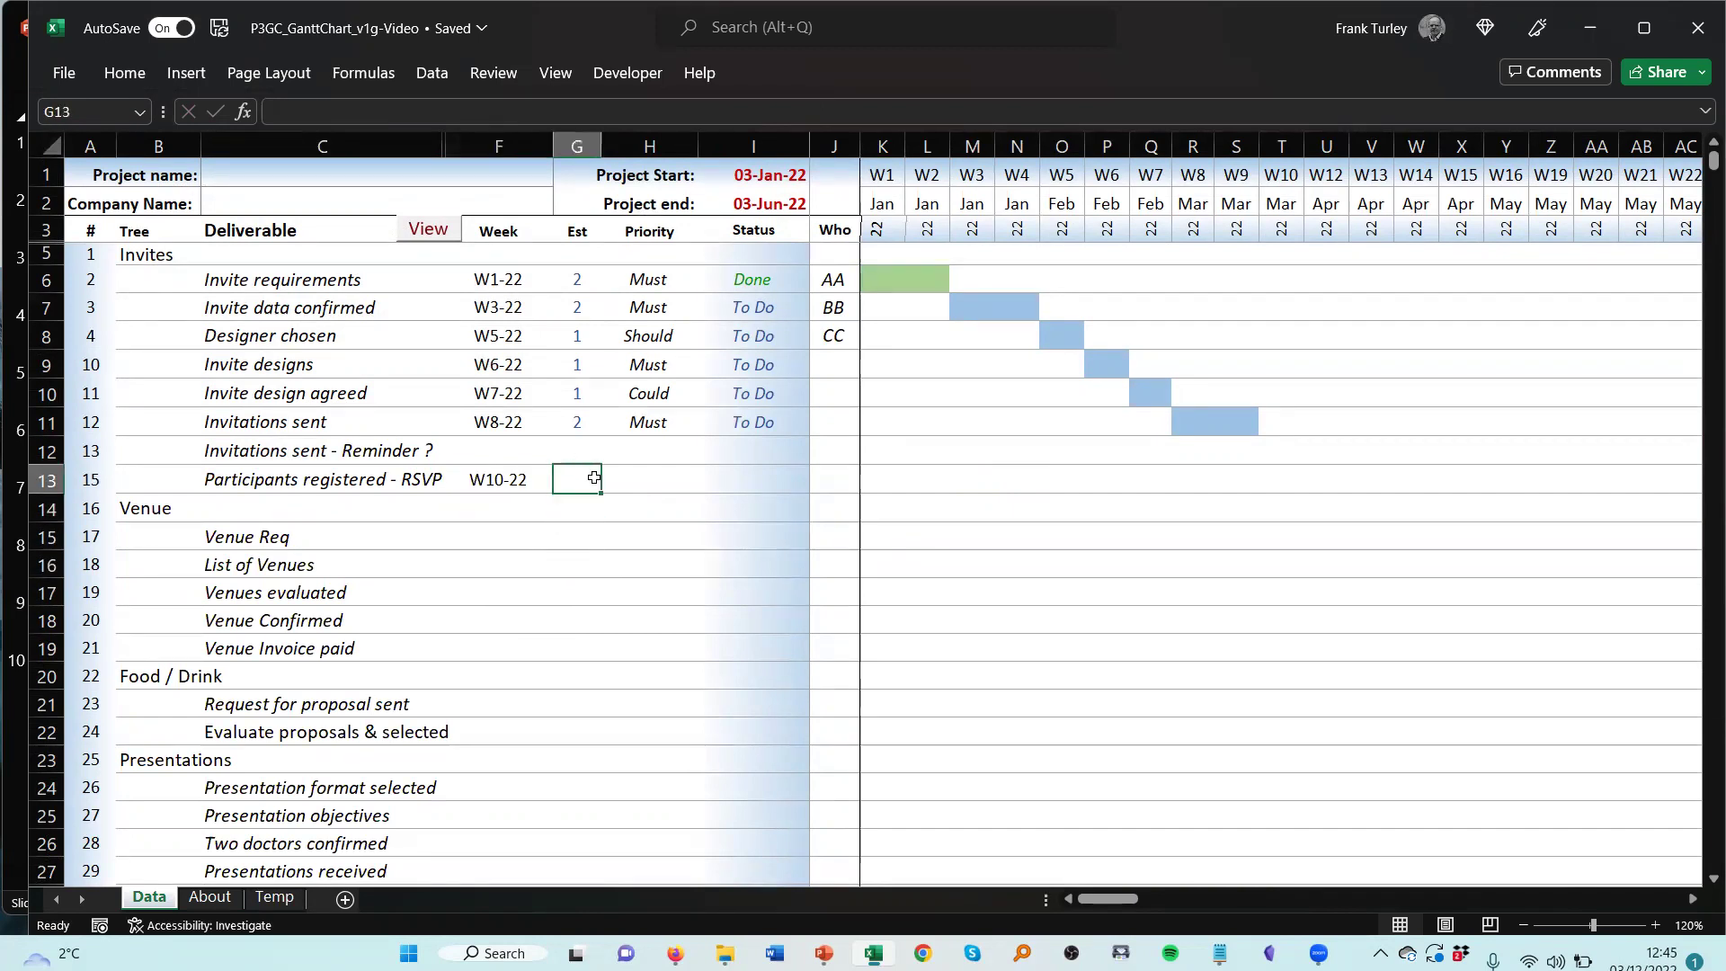
pyautogui.write('2')
pyautogui.click(591, 589)
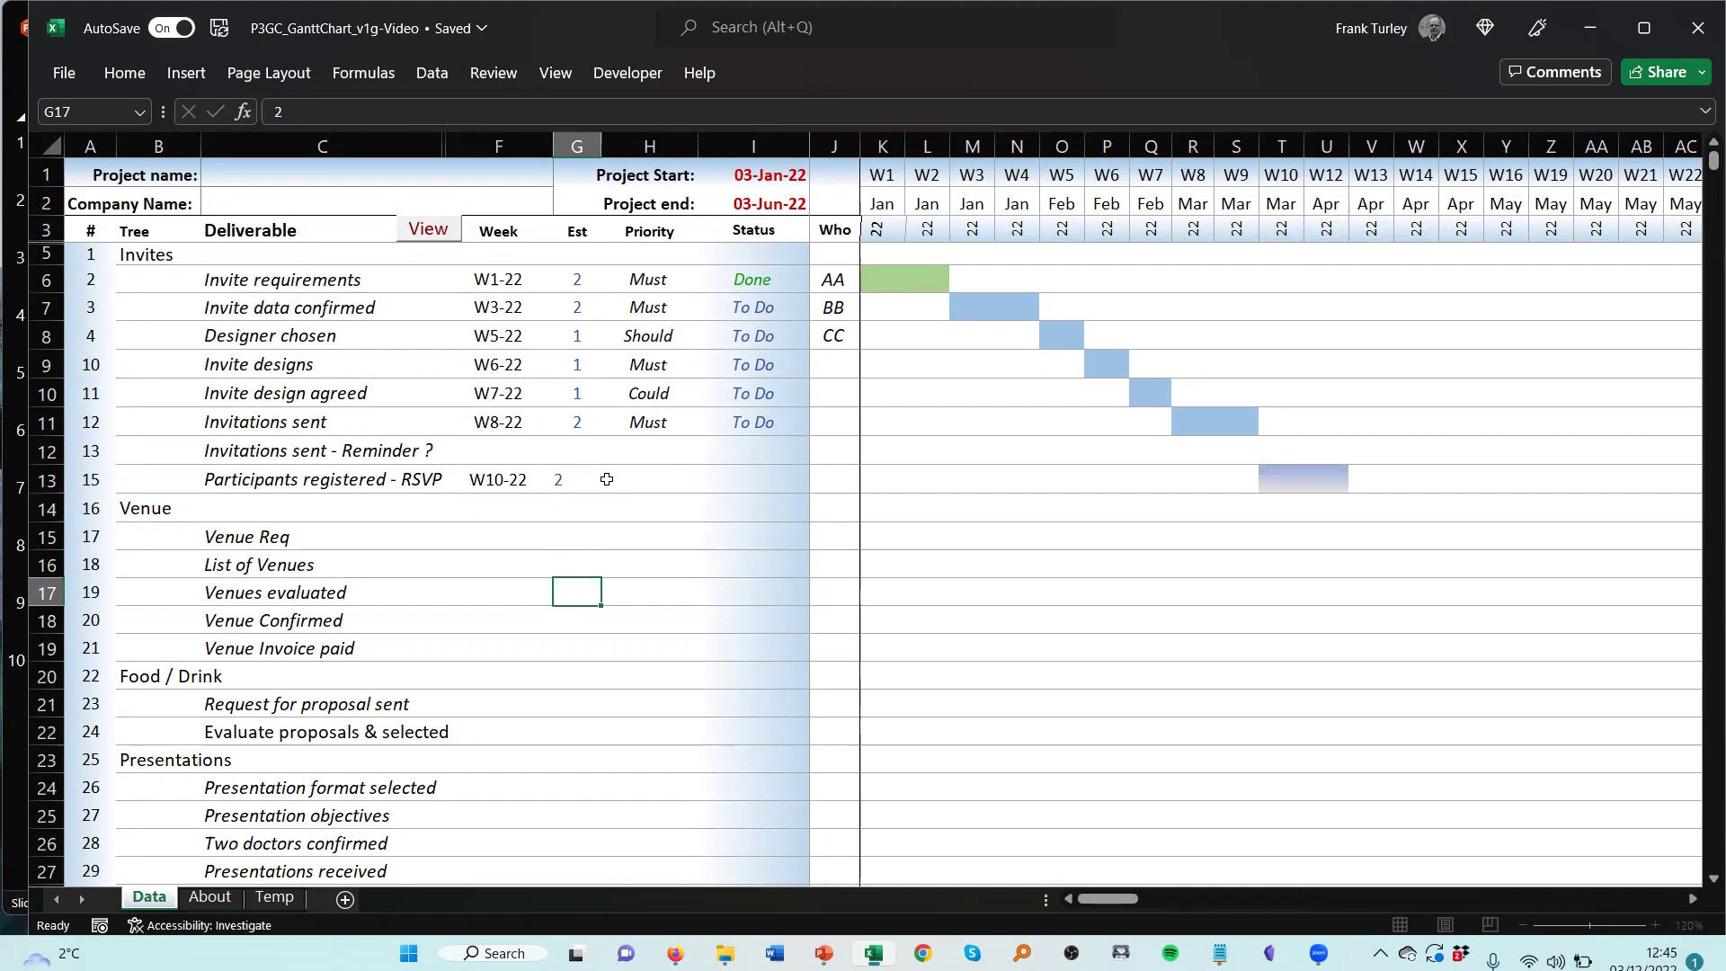
# - Give the RSVP deliverable Milestone priority and To Do status
pyautogui.click(644, 478)
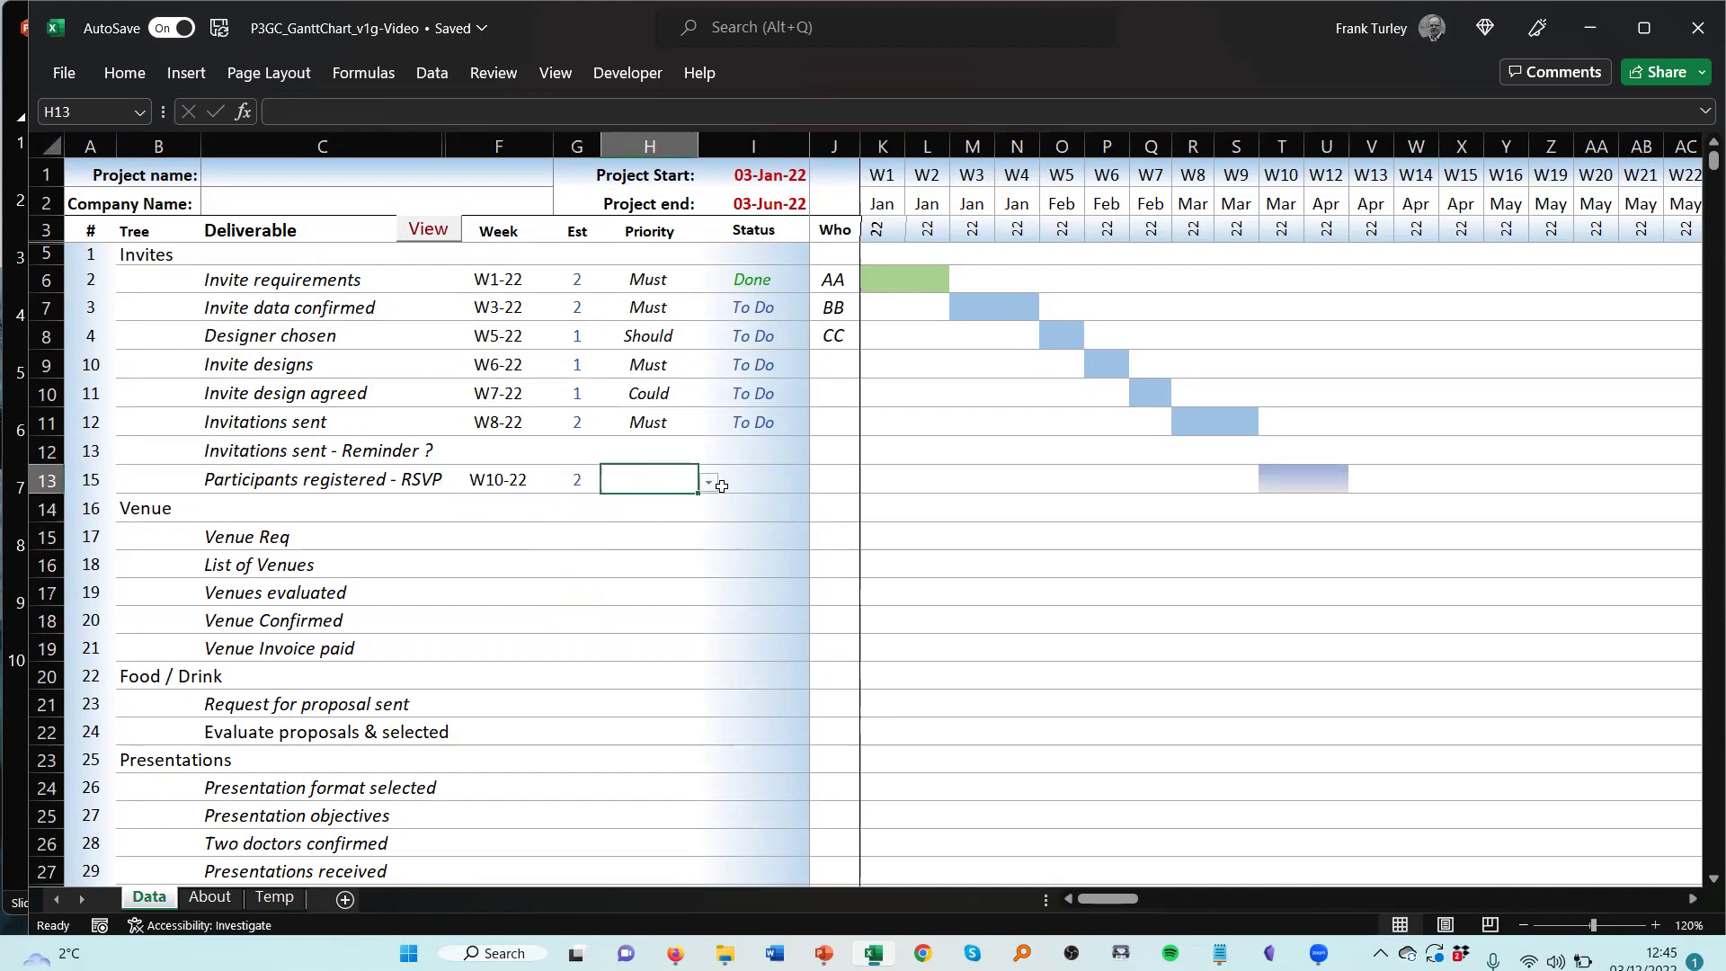
pyautogui.click(711, 482)
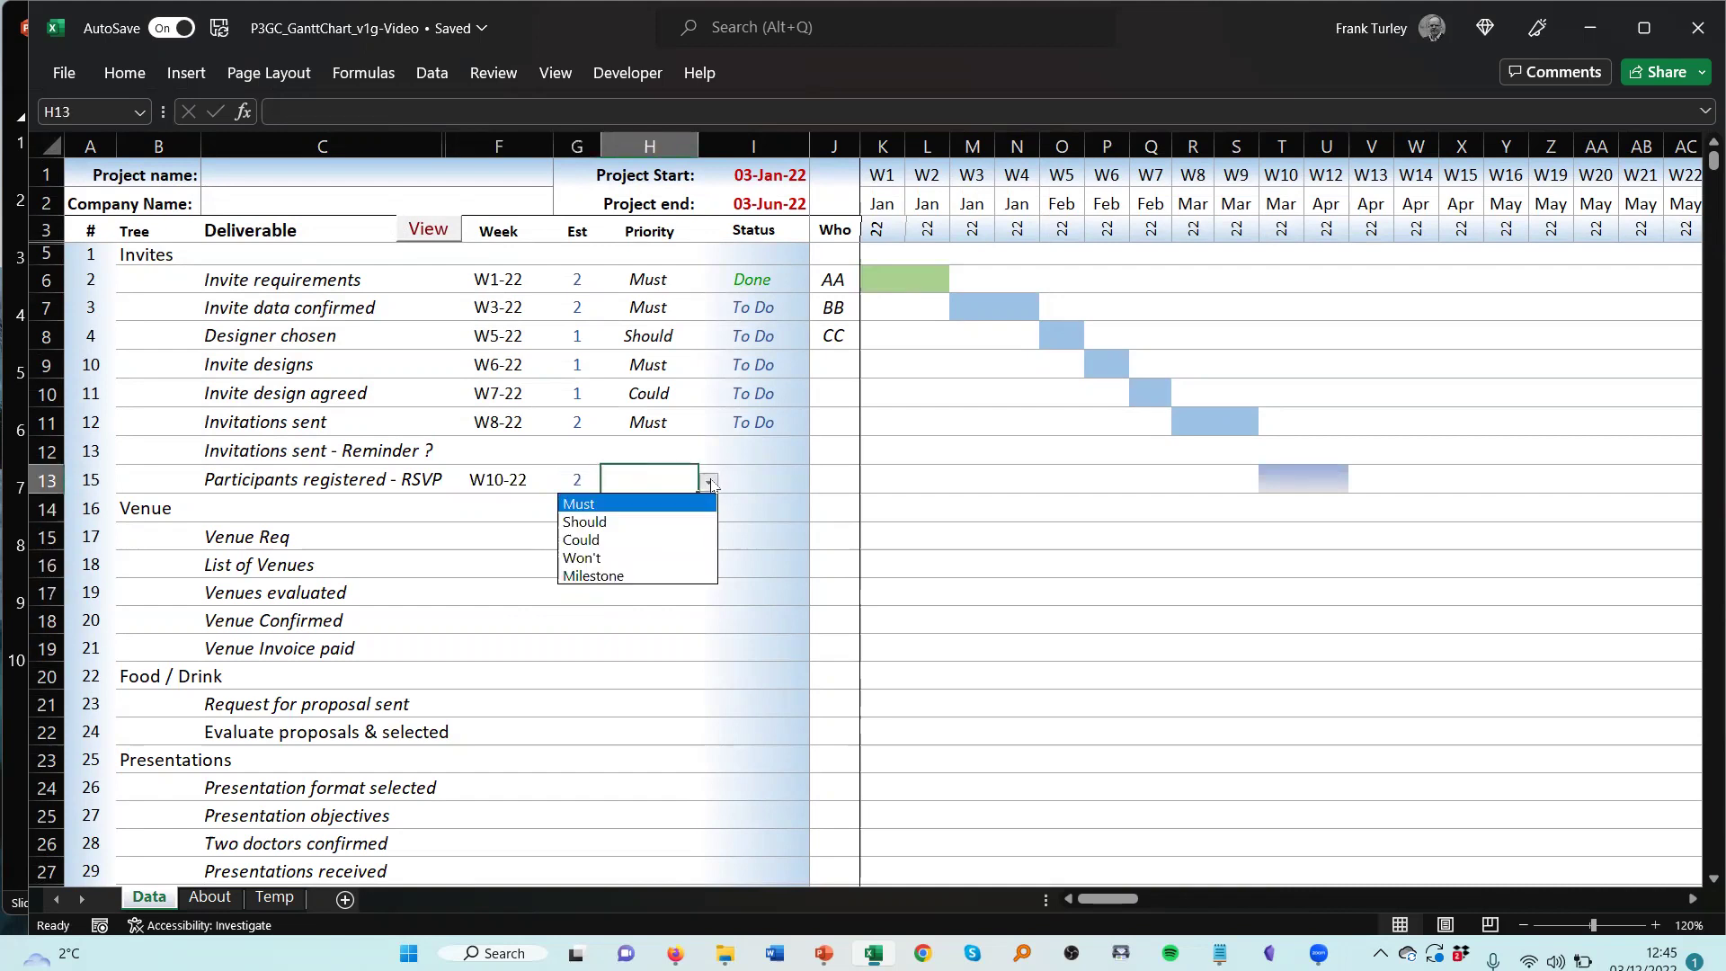
pyautogui.click(644, 576)
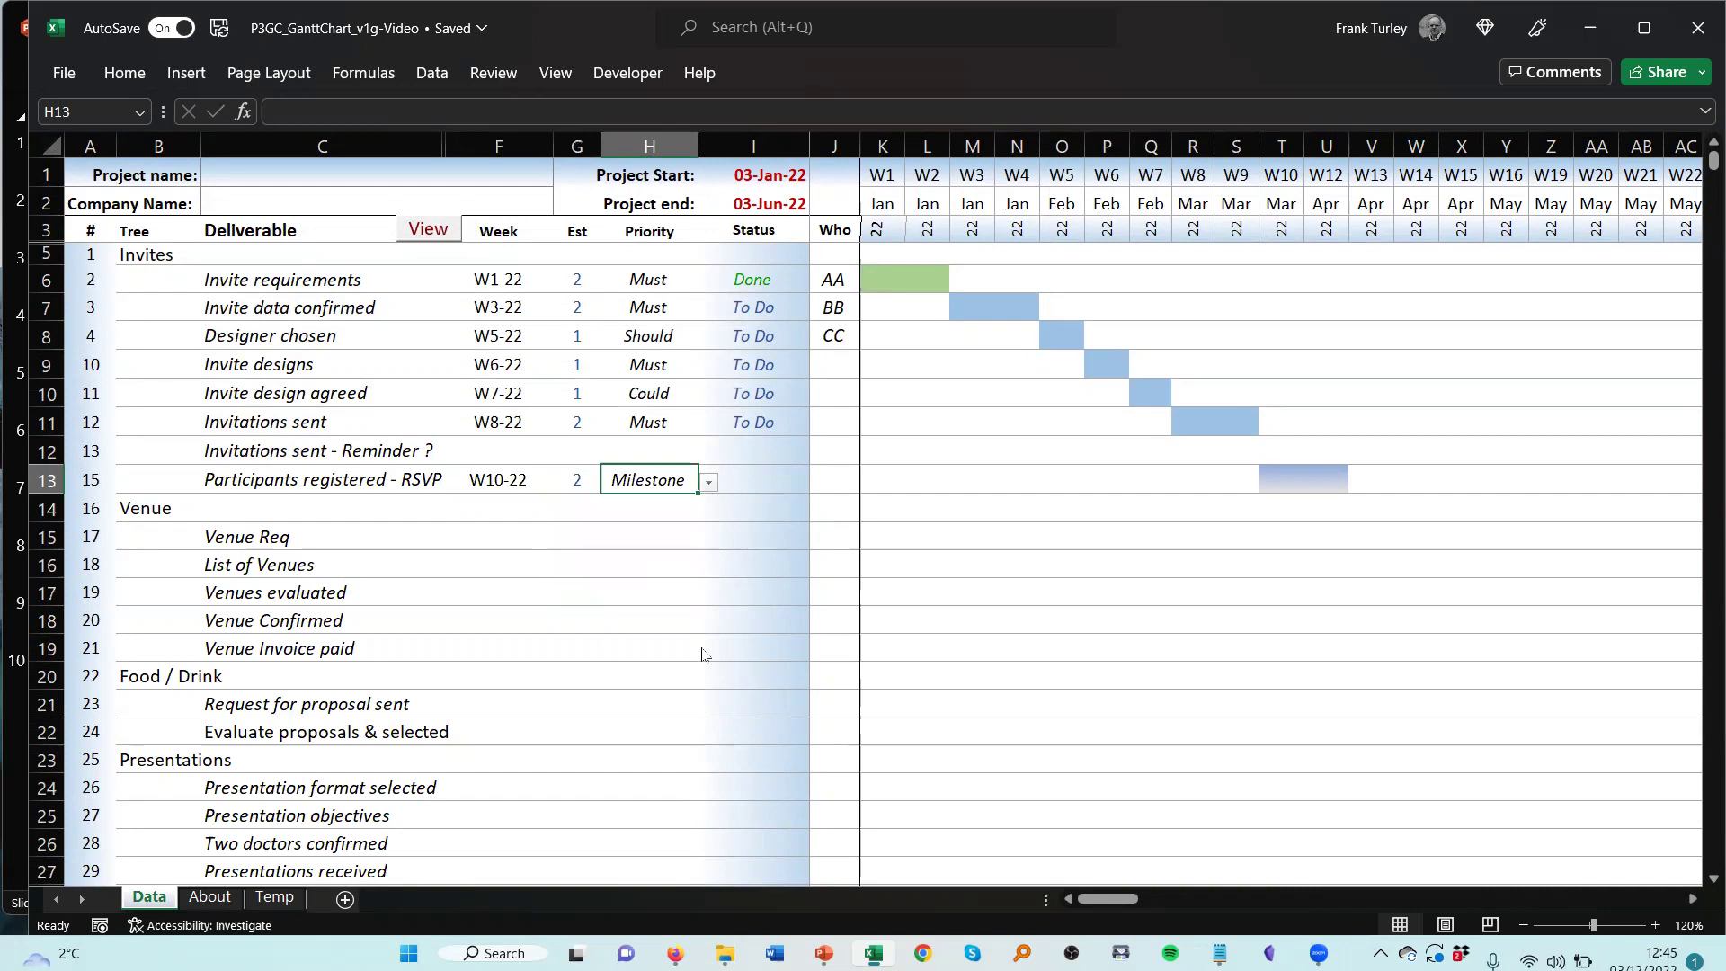
pyautogui.click(702, 653)
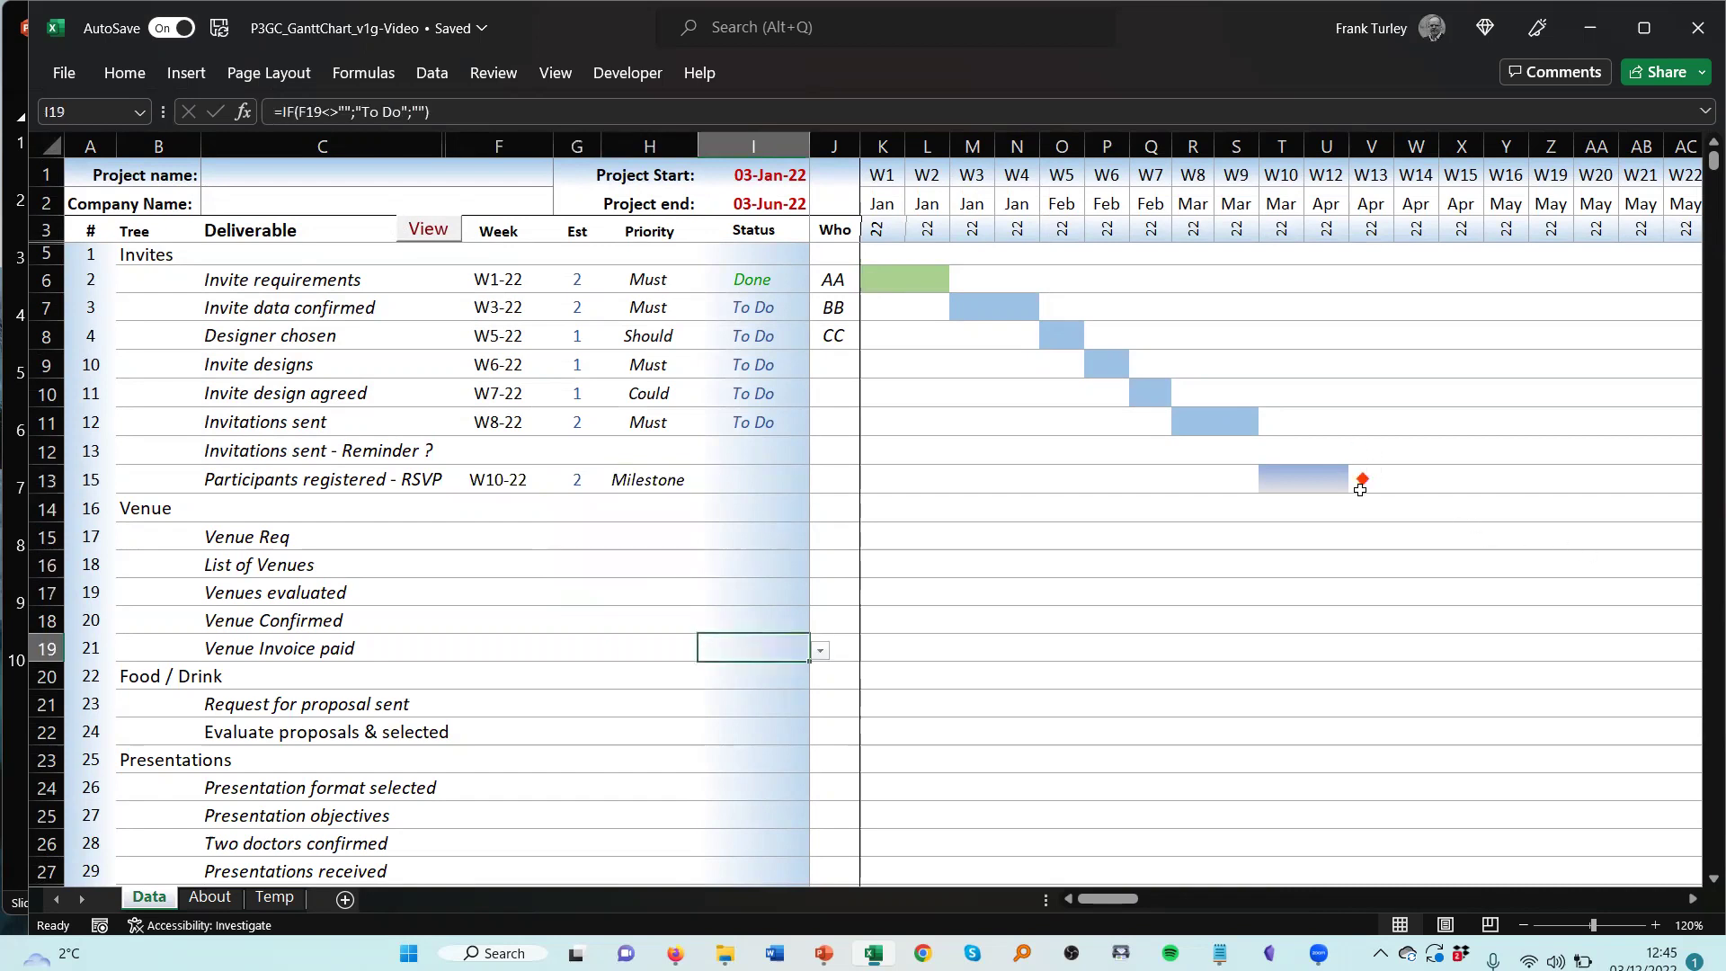
pyautogui.click(781, 481)
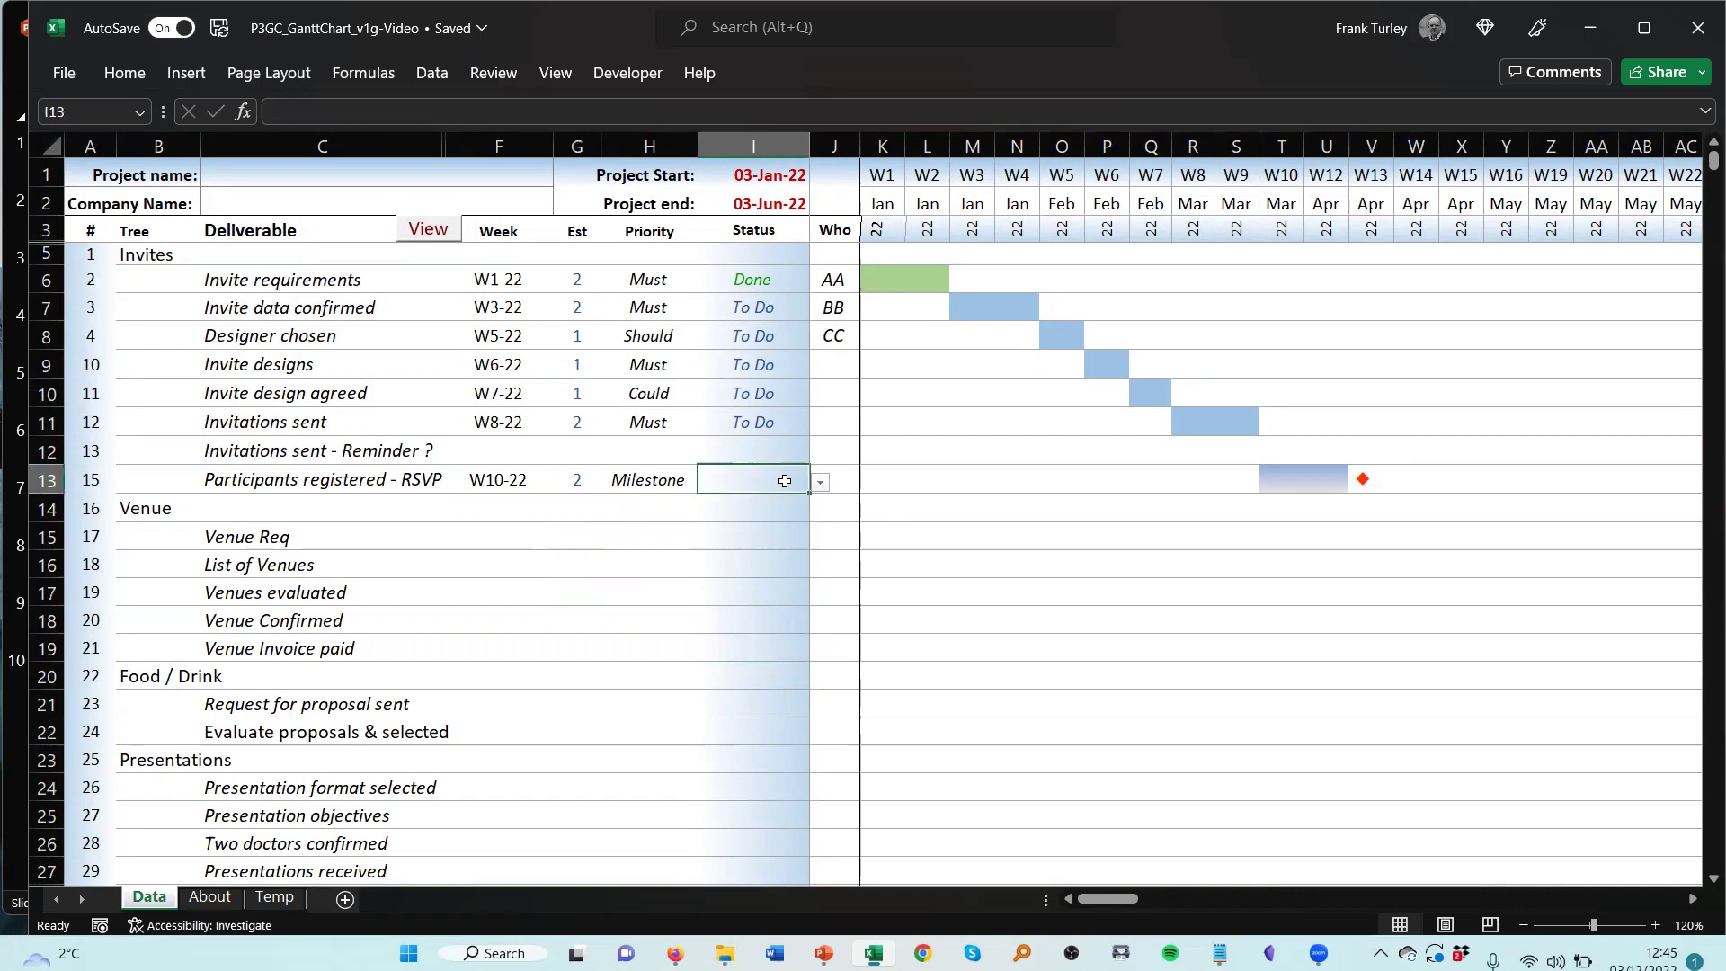
pyautogui.click(820, 483)
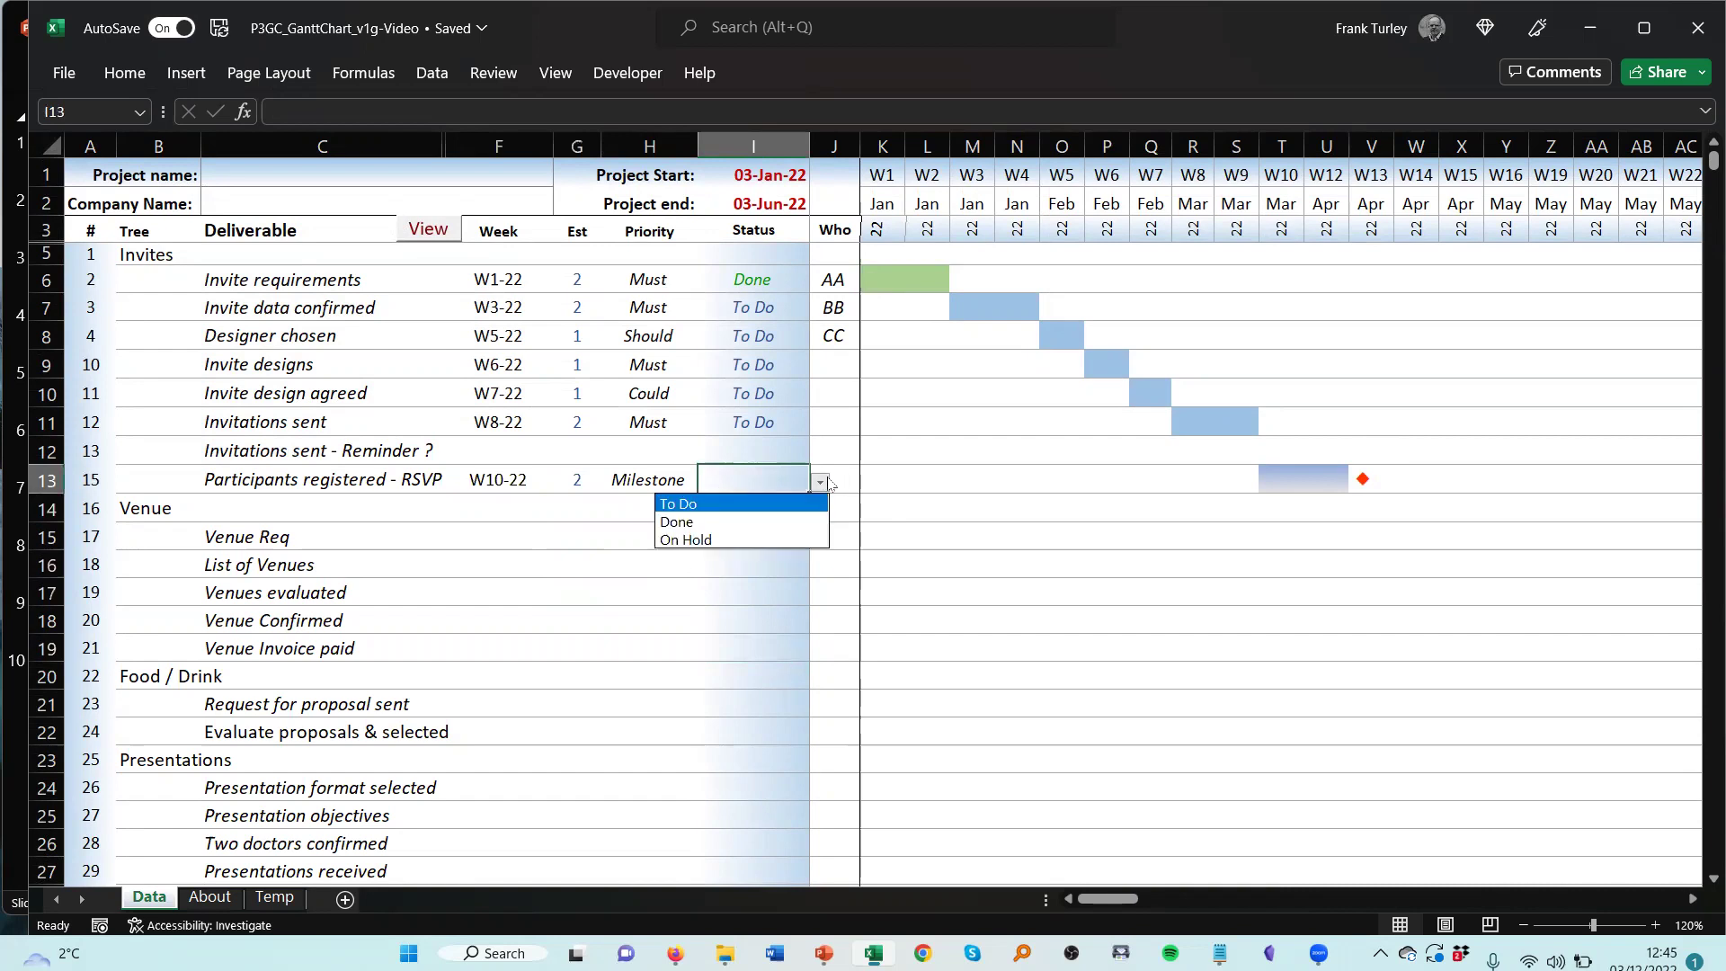
pyautogui.click(704, 504)
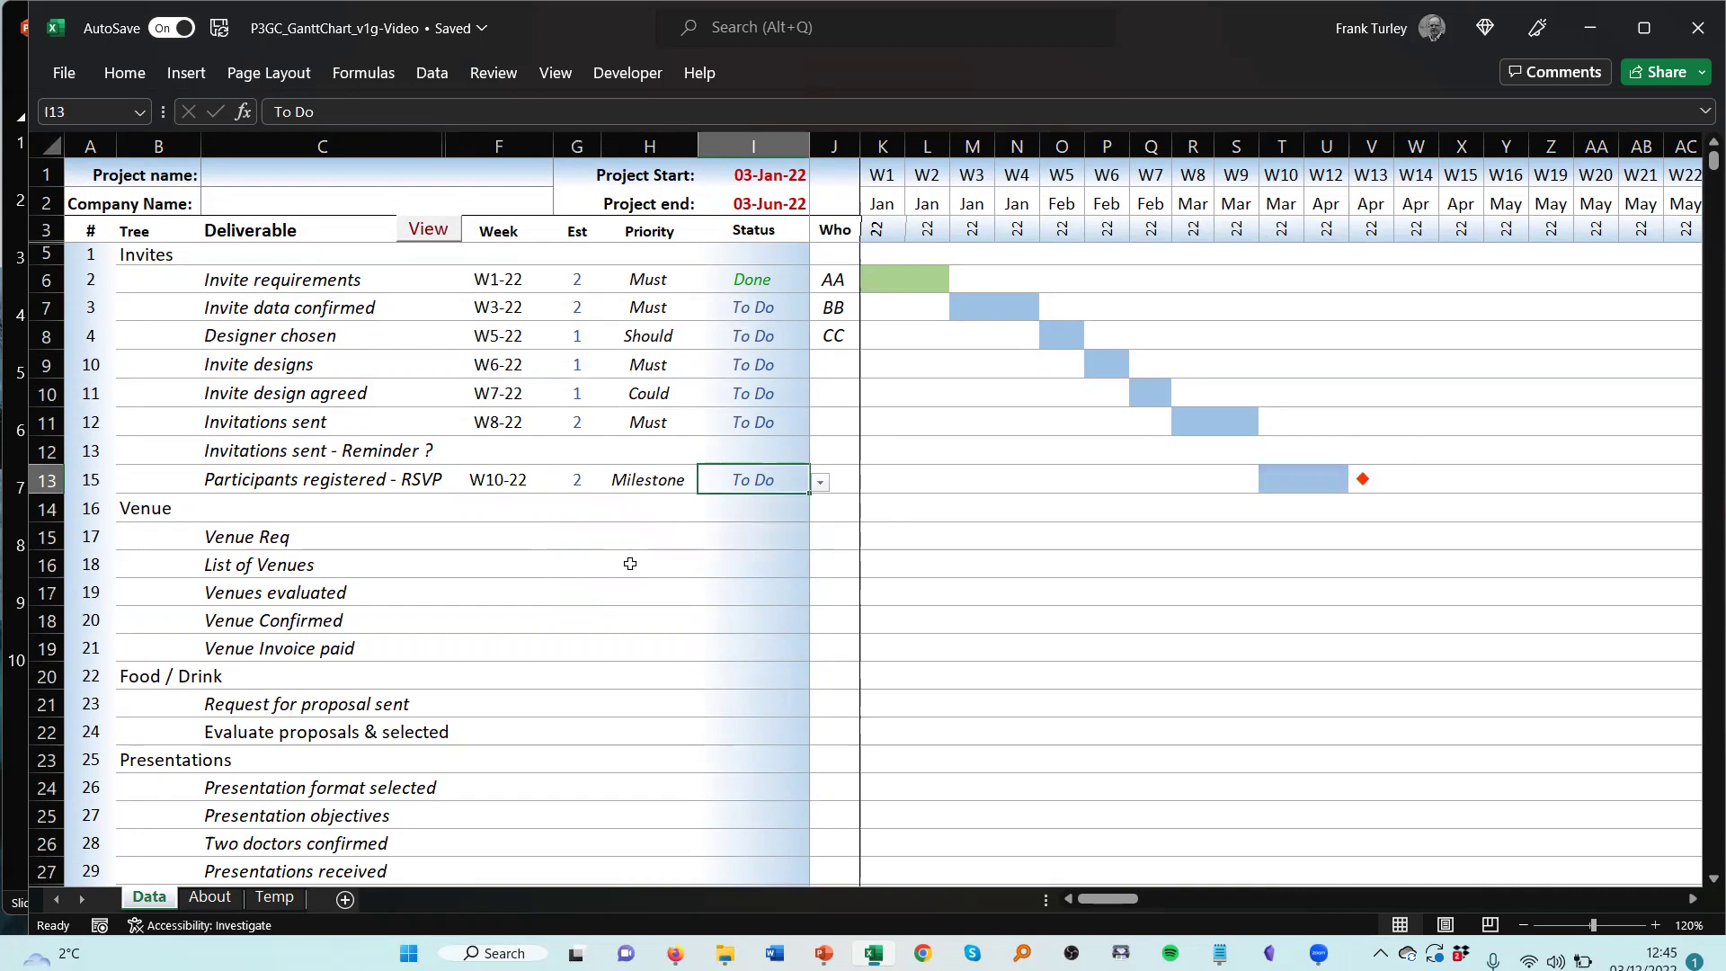
# - Review the owner entries AA and BB and the empty owner cell for Invite designs
pyautogui.click(620, 564)
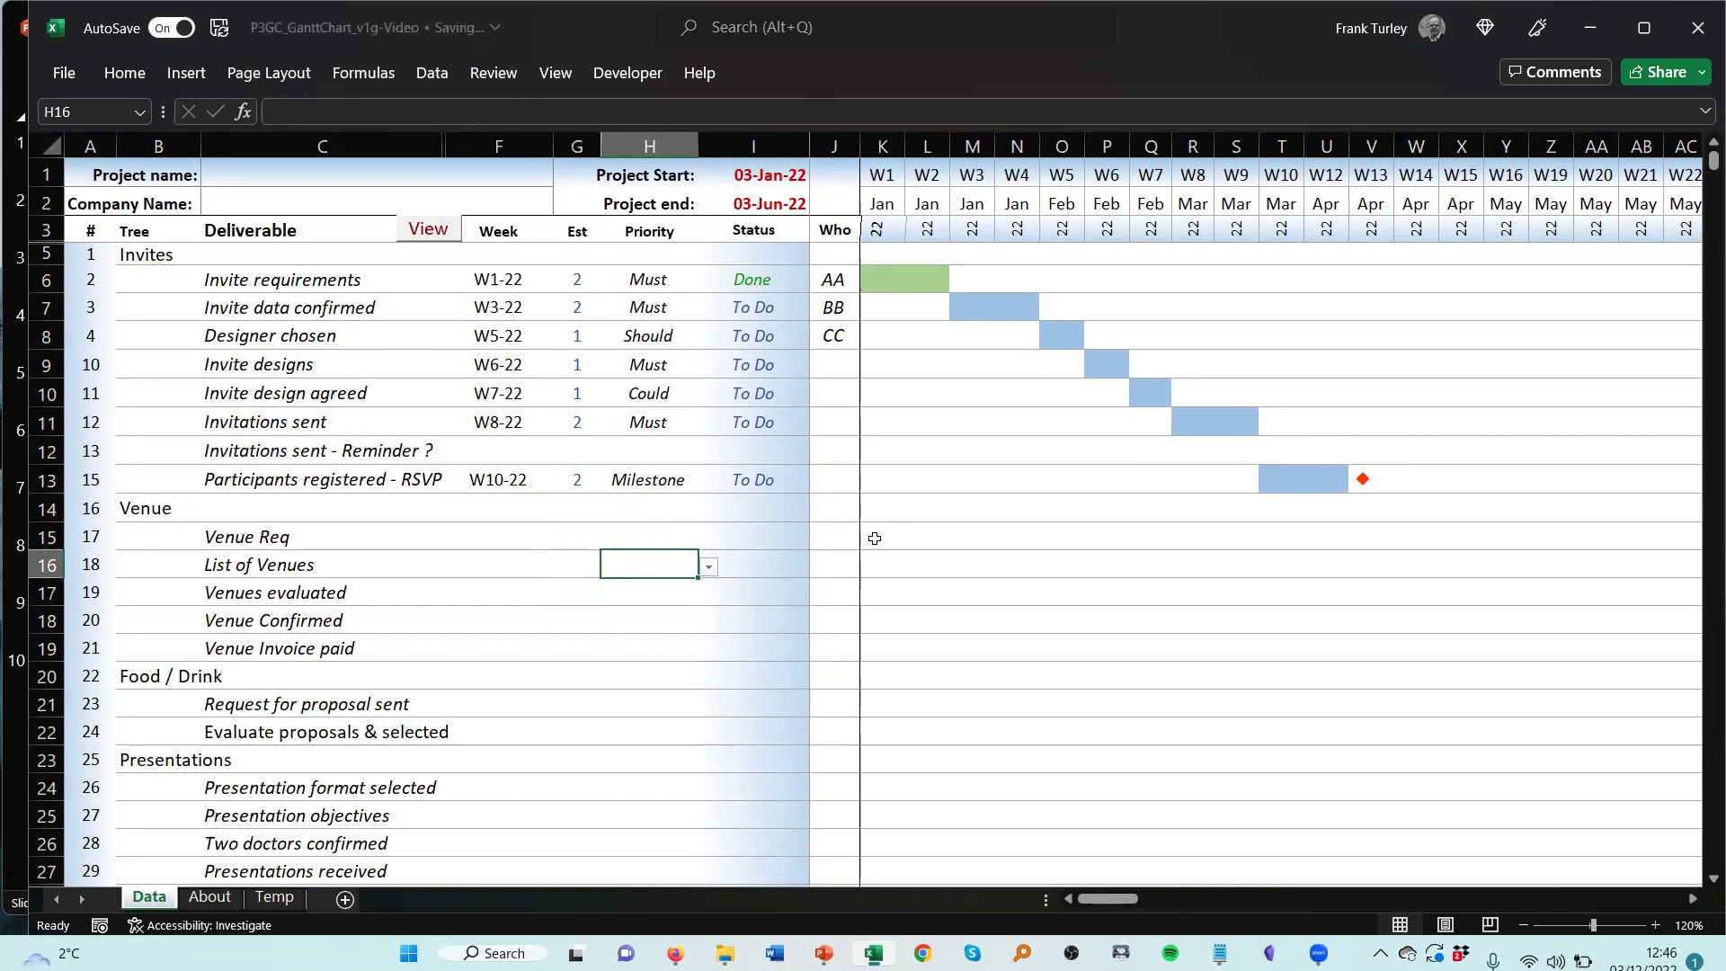
pyautogui.click(936, 438)
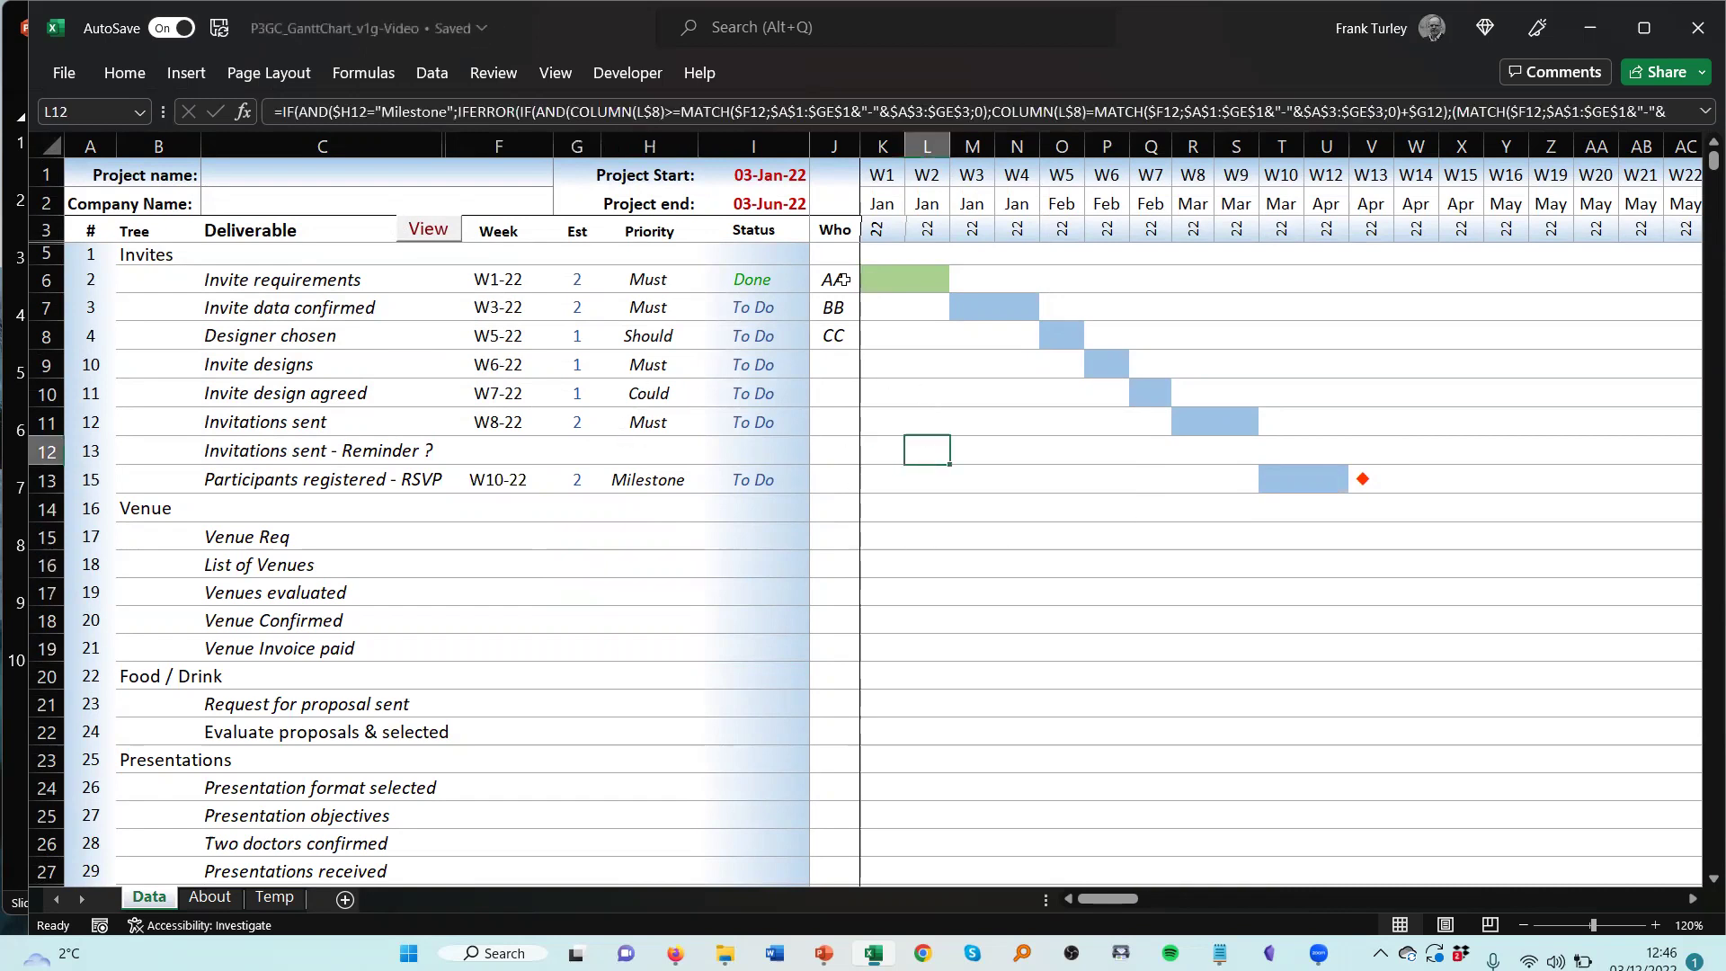
pyautogui.click(834, 282)
pyautogui.click(833, 305)
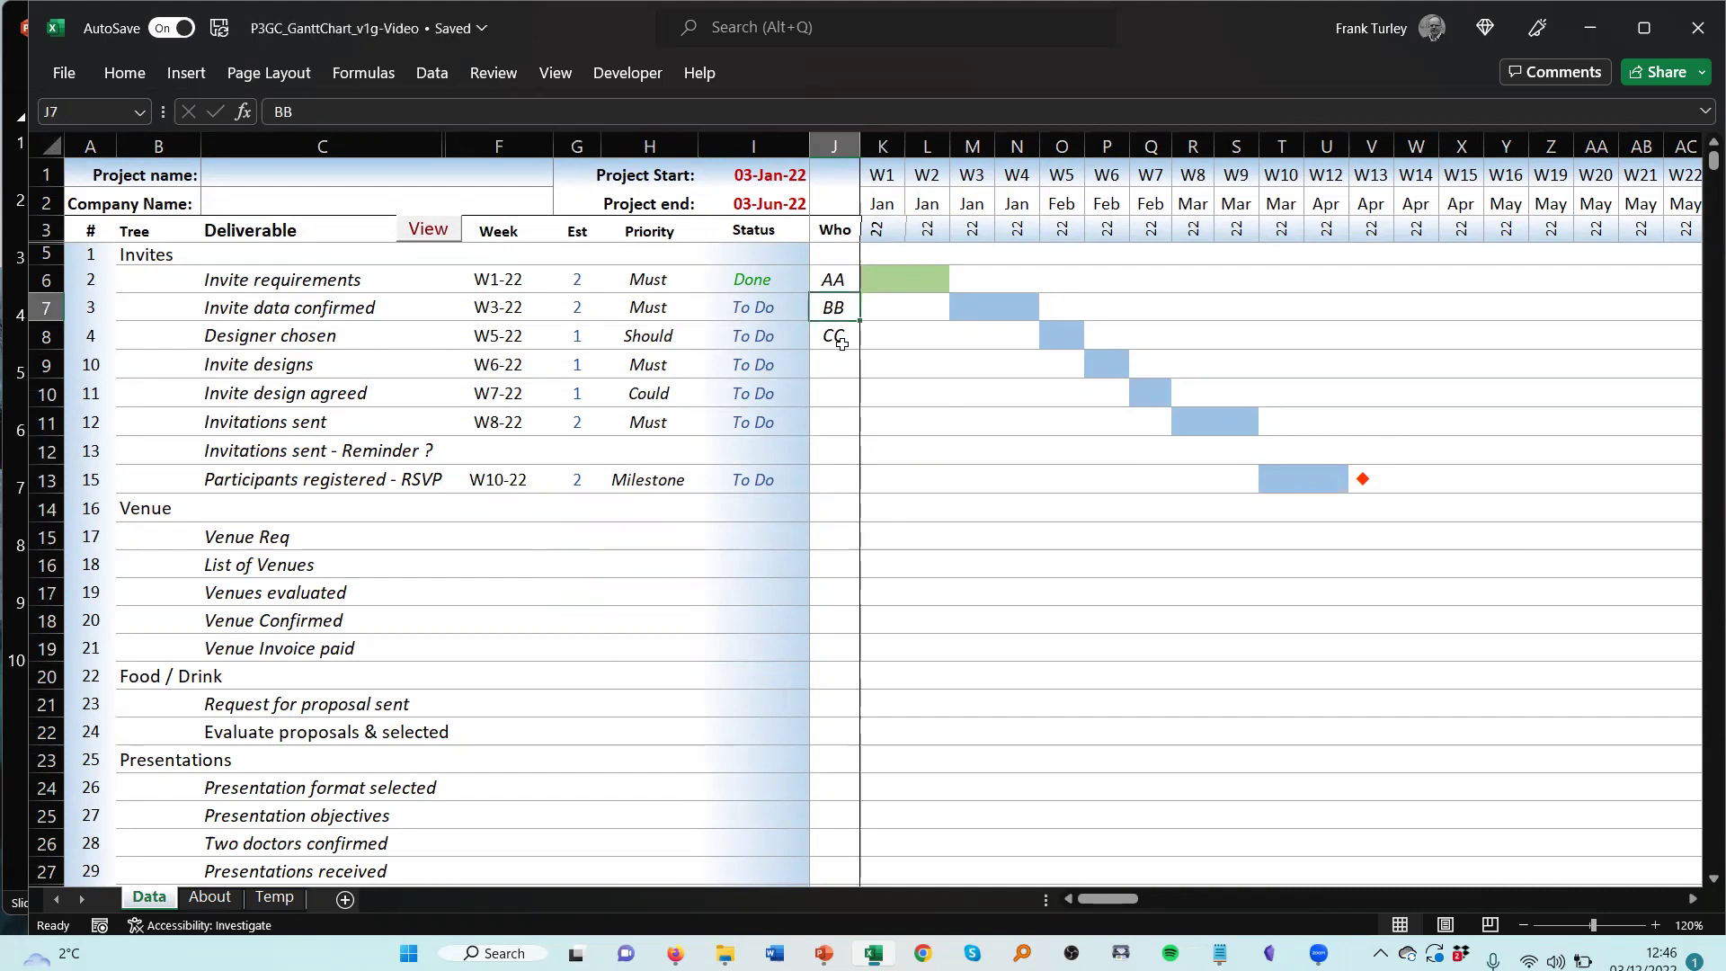
pyautogui.click(834, 368)
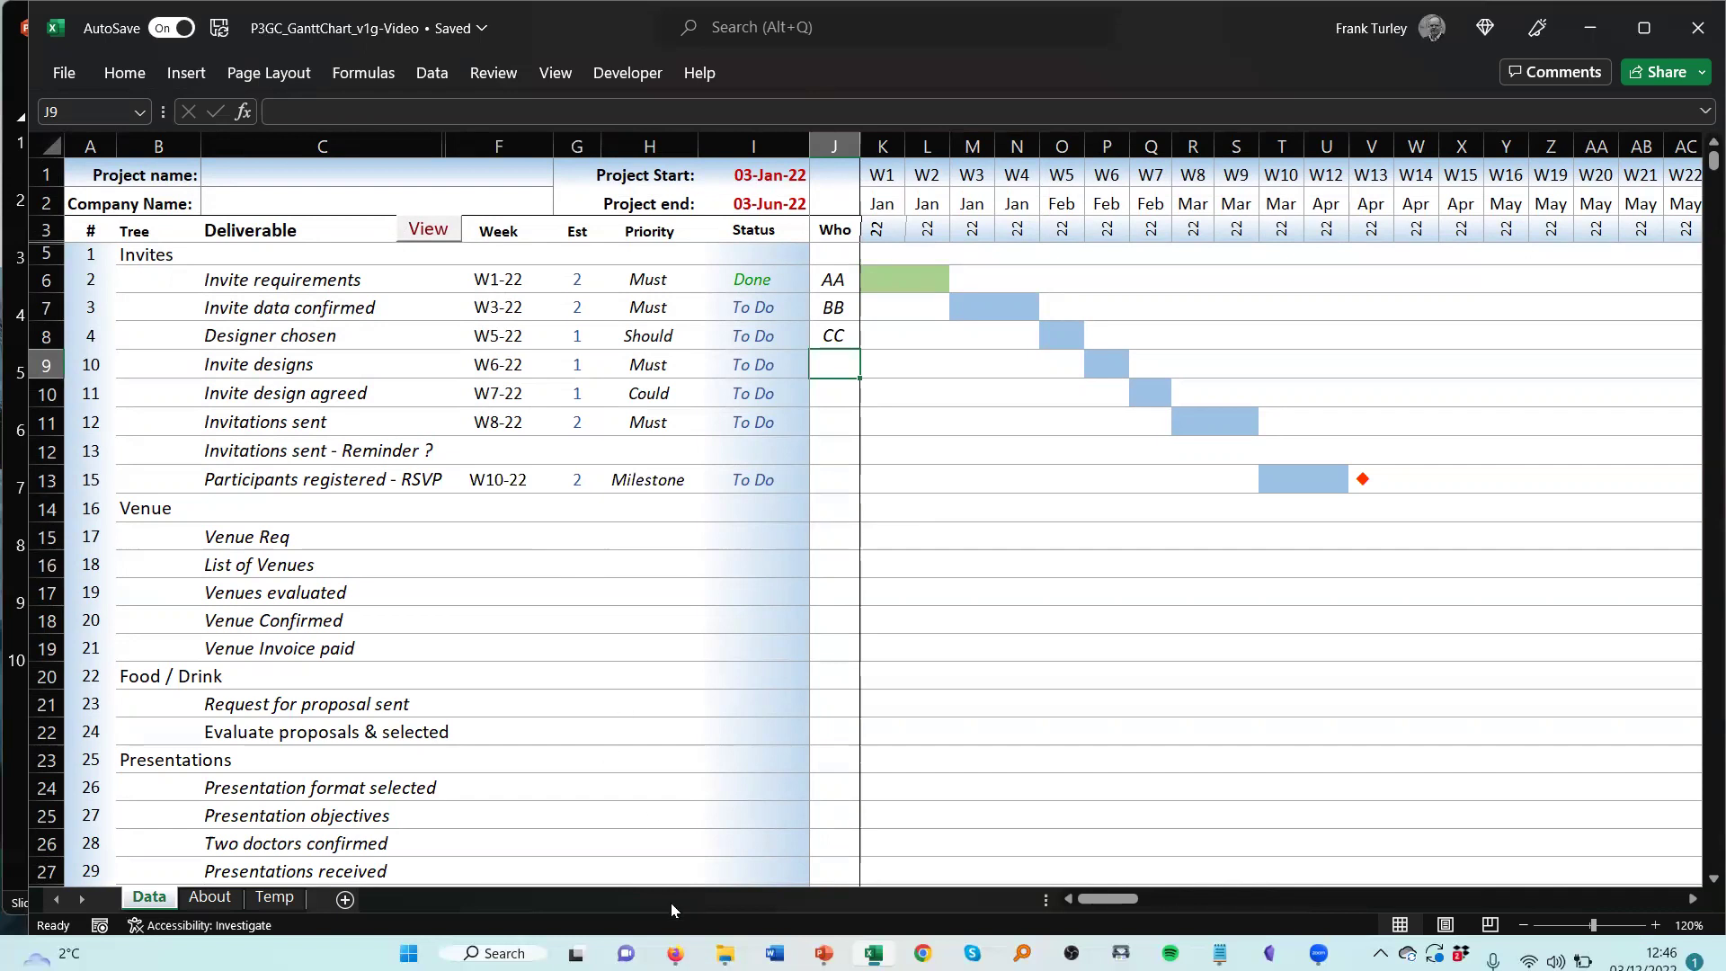
# - Advance the presentation via slide 5, Basic Scheduling, to slide 6, Adding Deliverable Specifications
pyautogui.click(824, 953)
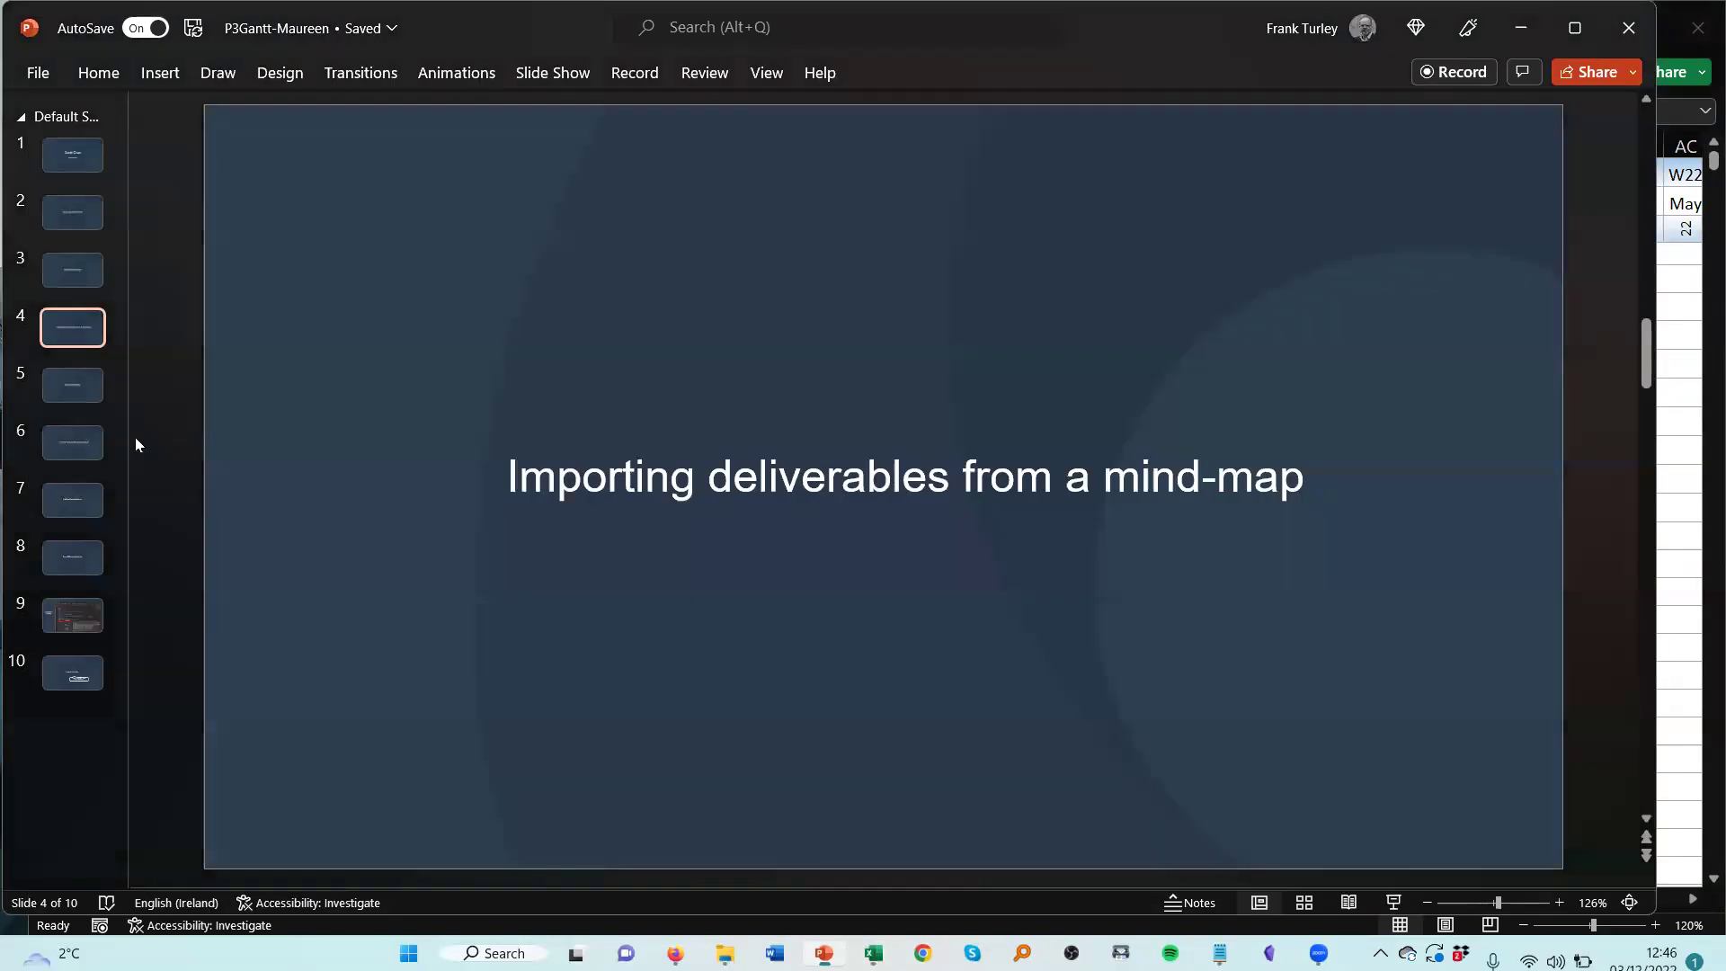
pyautogui.click(67, 403)
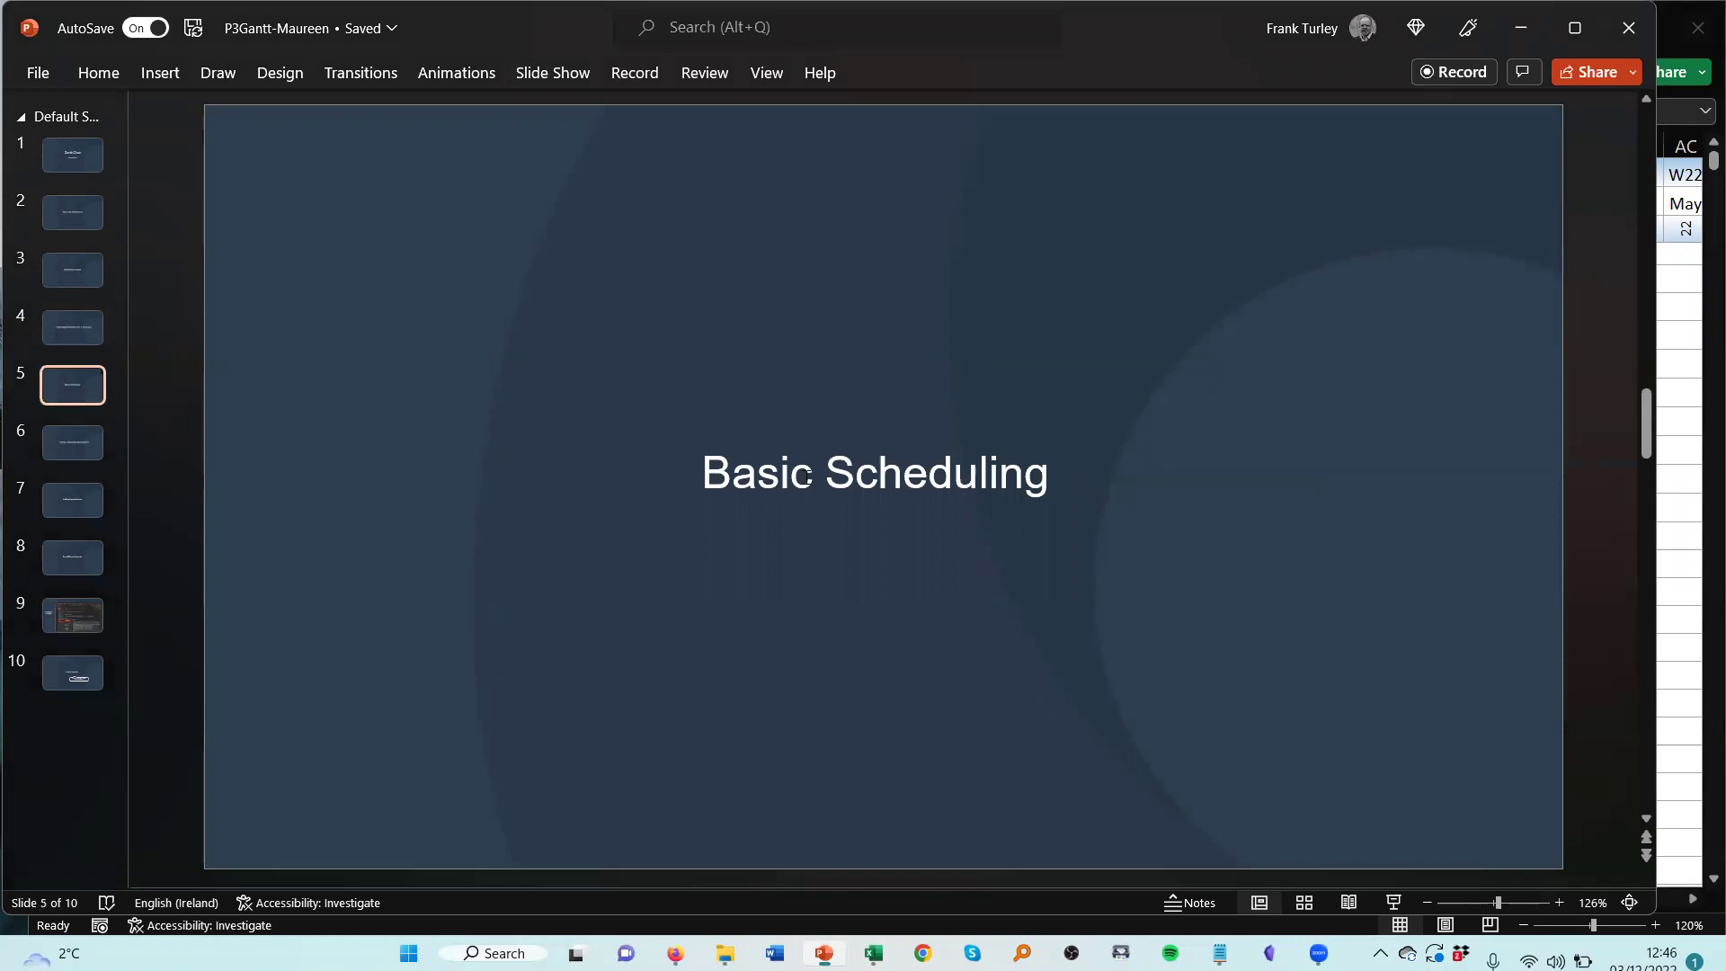
pyautogui.click(76, 443)
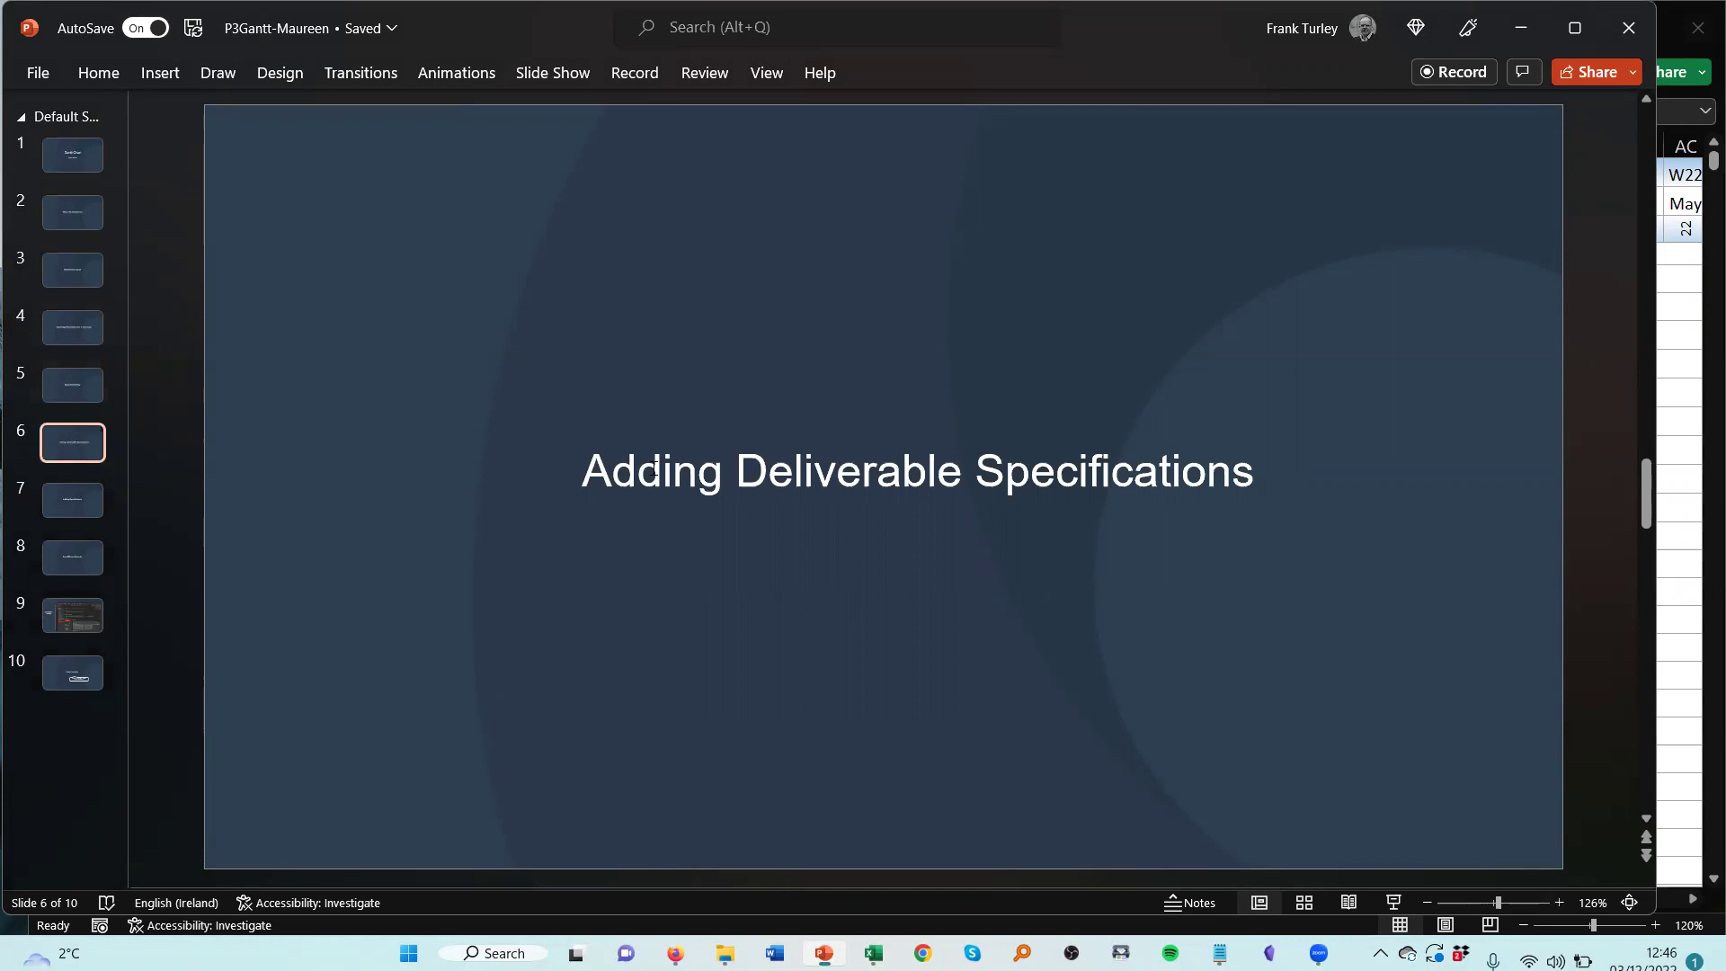
# - Back in the Gantt sheet, select the Invite designs deliverable in C9 and open its specification form
pyautogui.click(1671, 355)
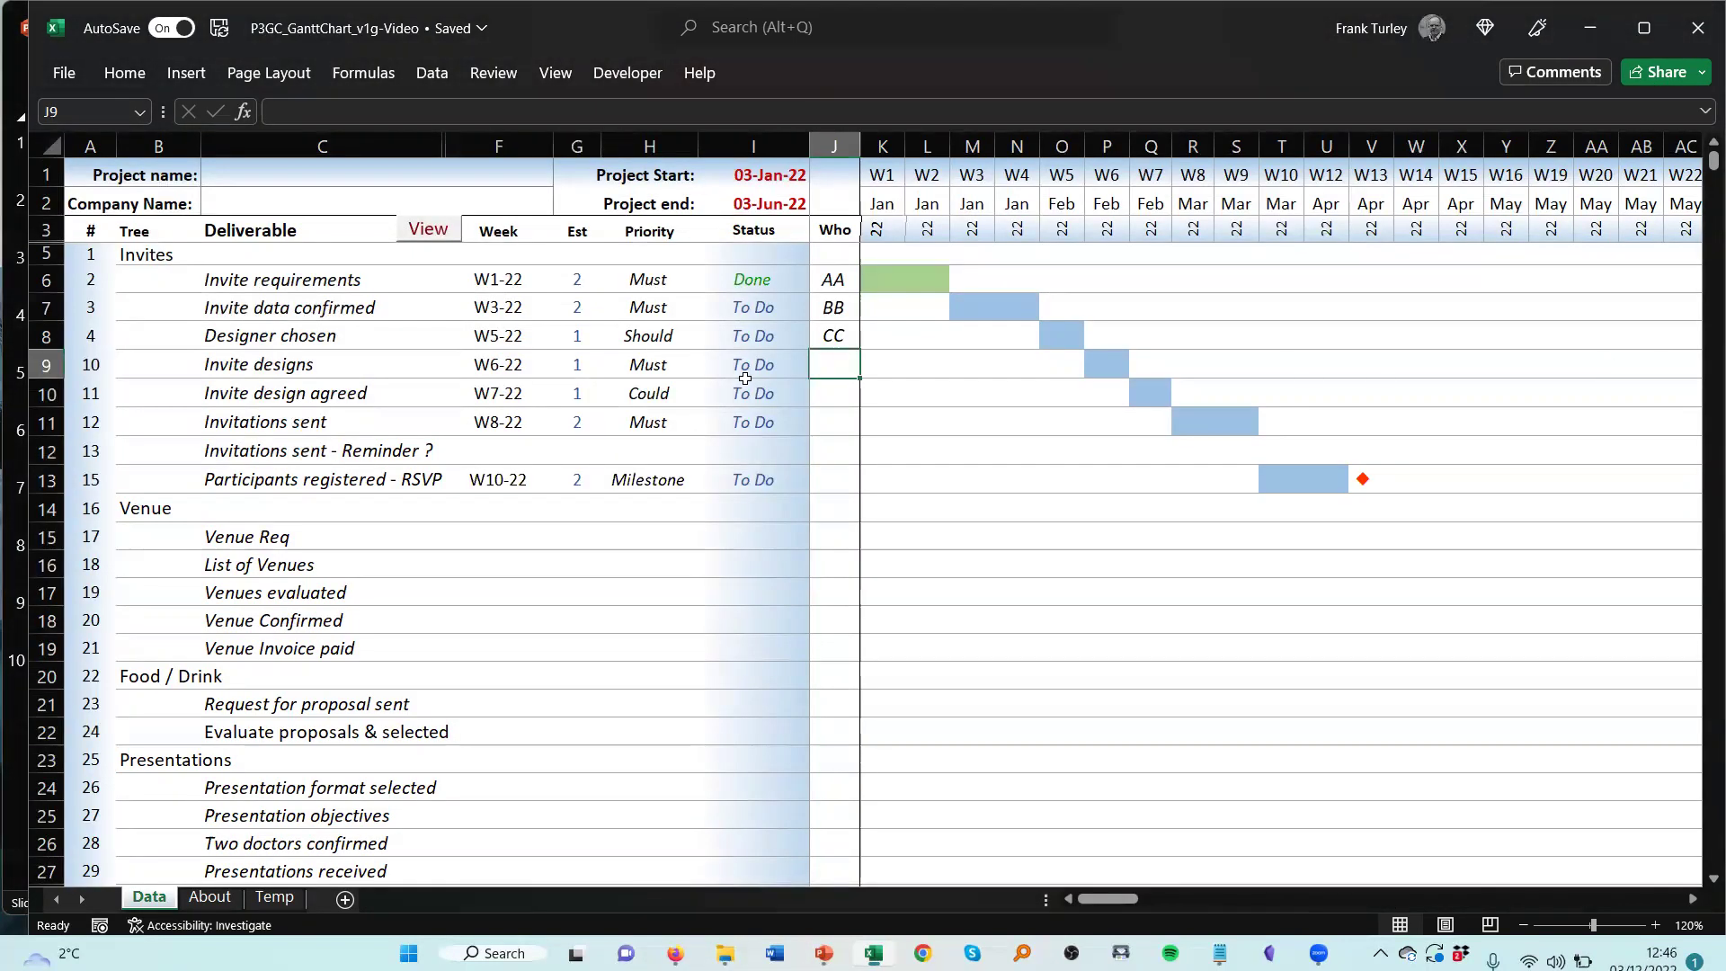
pyautogui.click(246, 339)
pyautogui.click(288, 366)
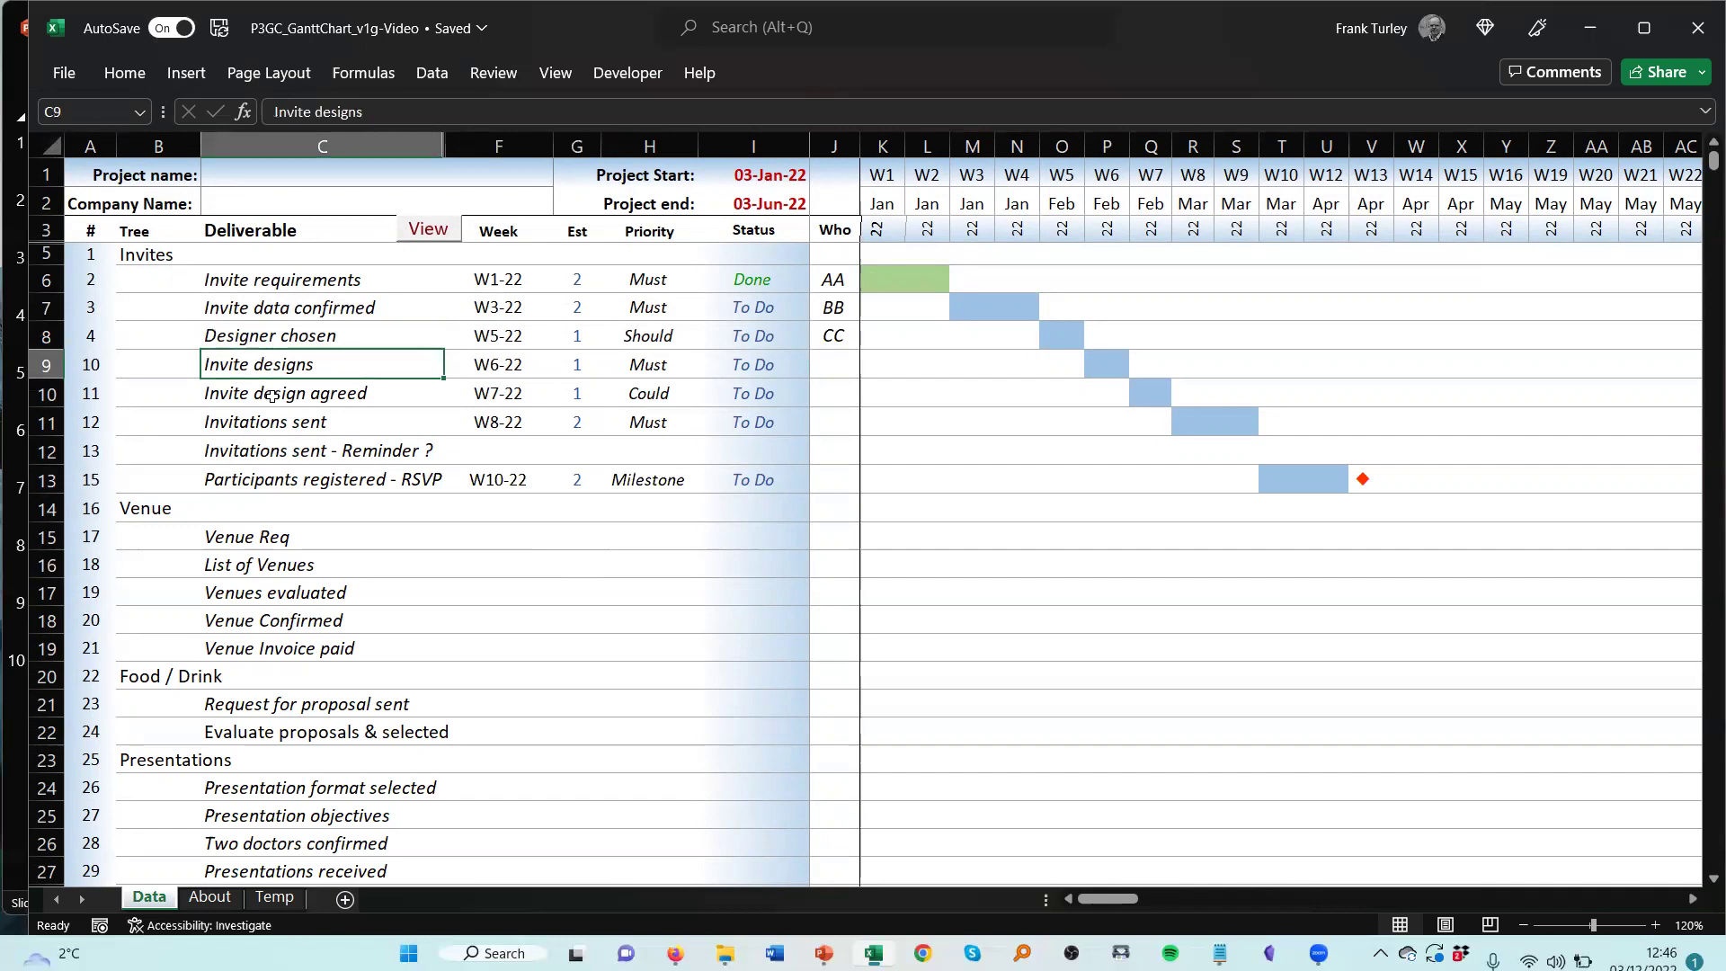
pyautogui.click(274, 393)
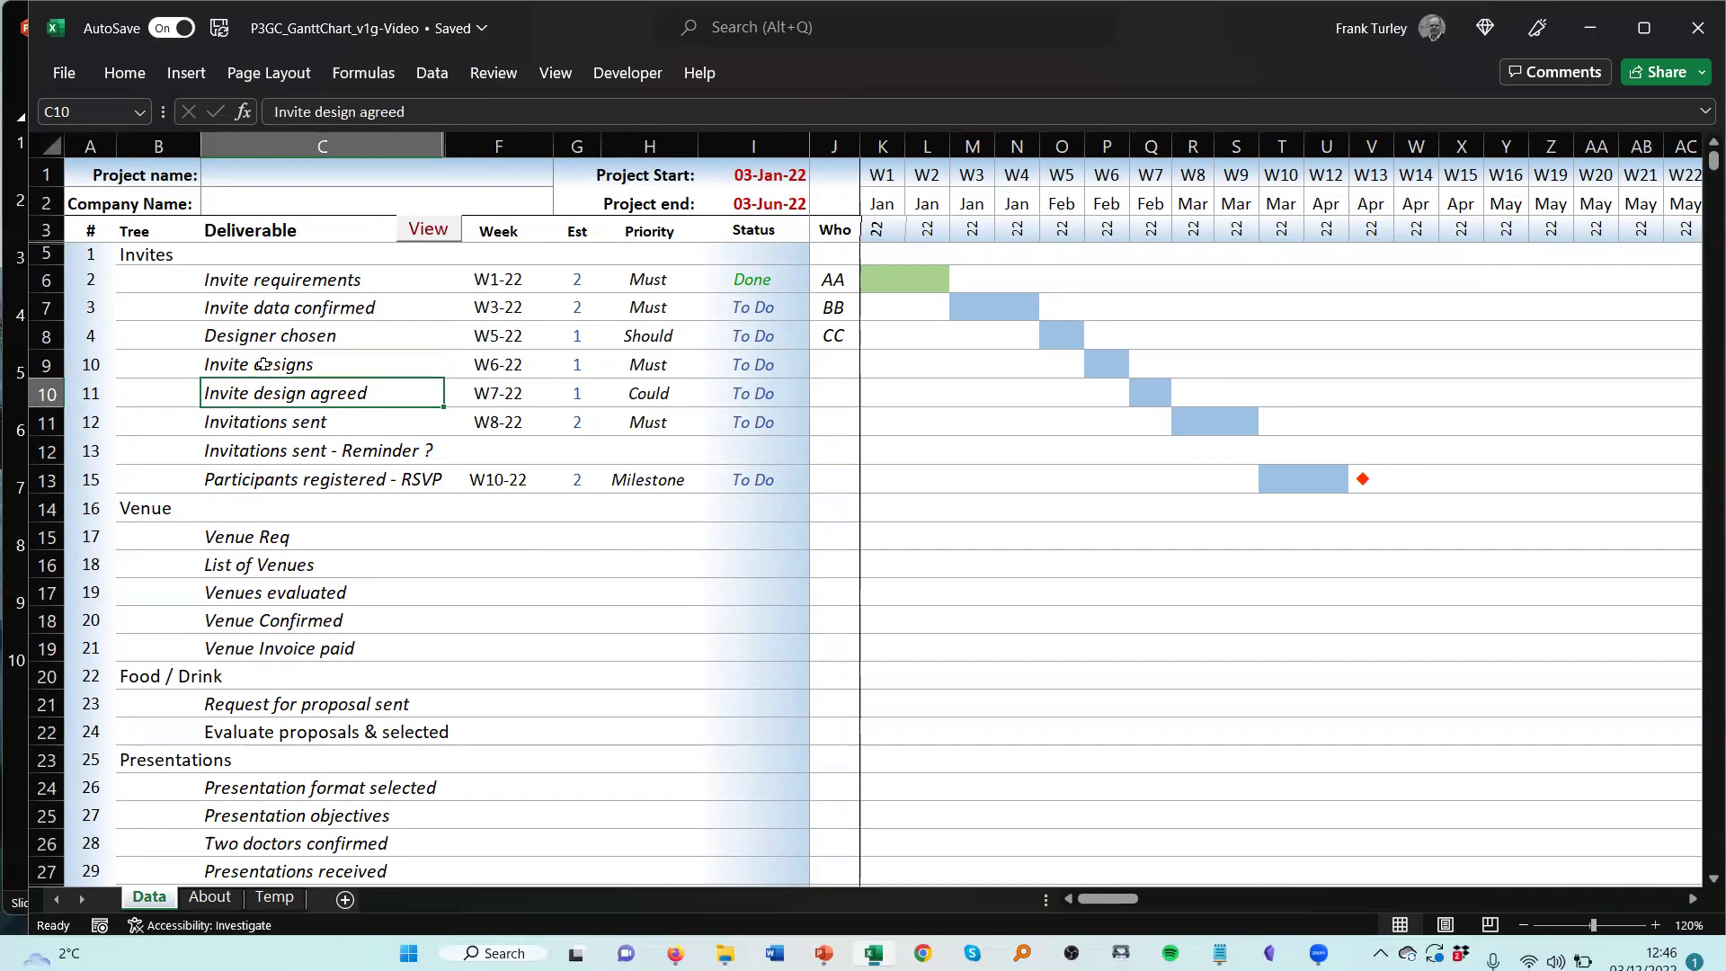
pyautogui.click(266, 365)
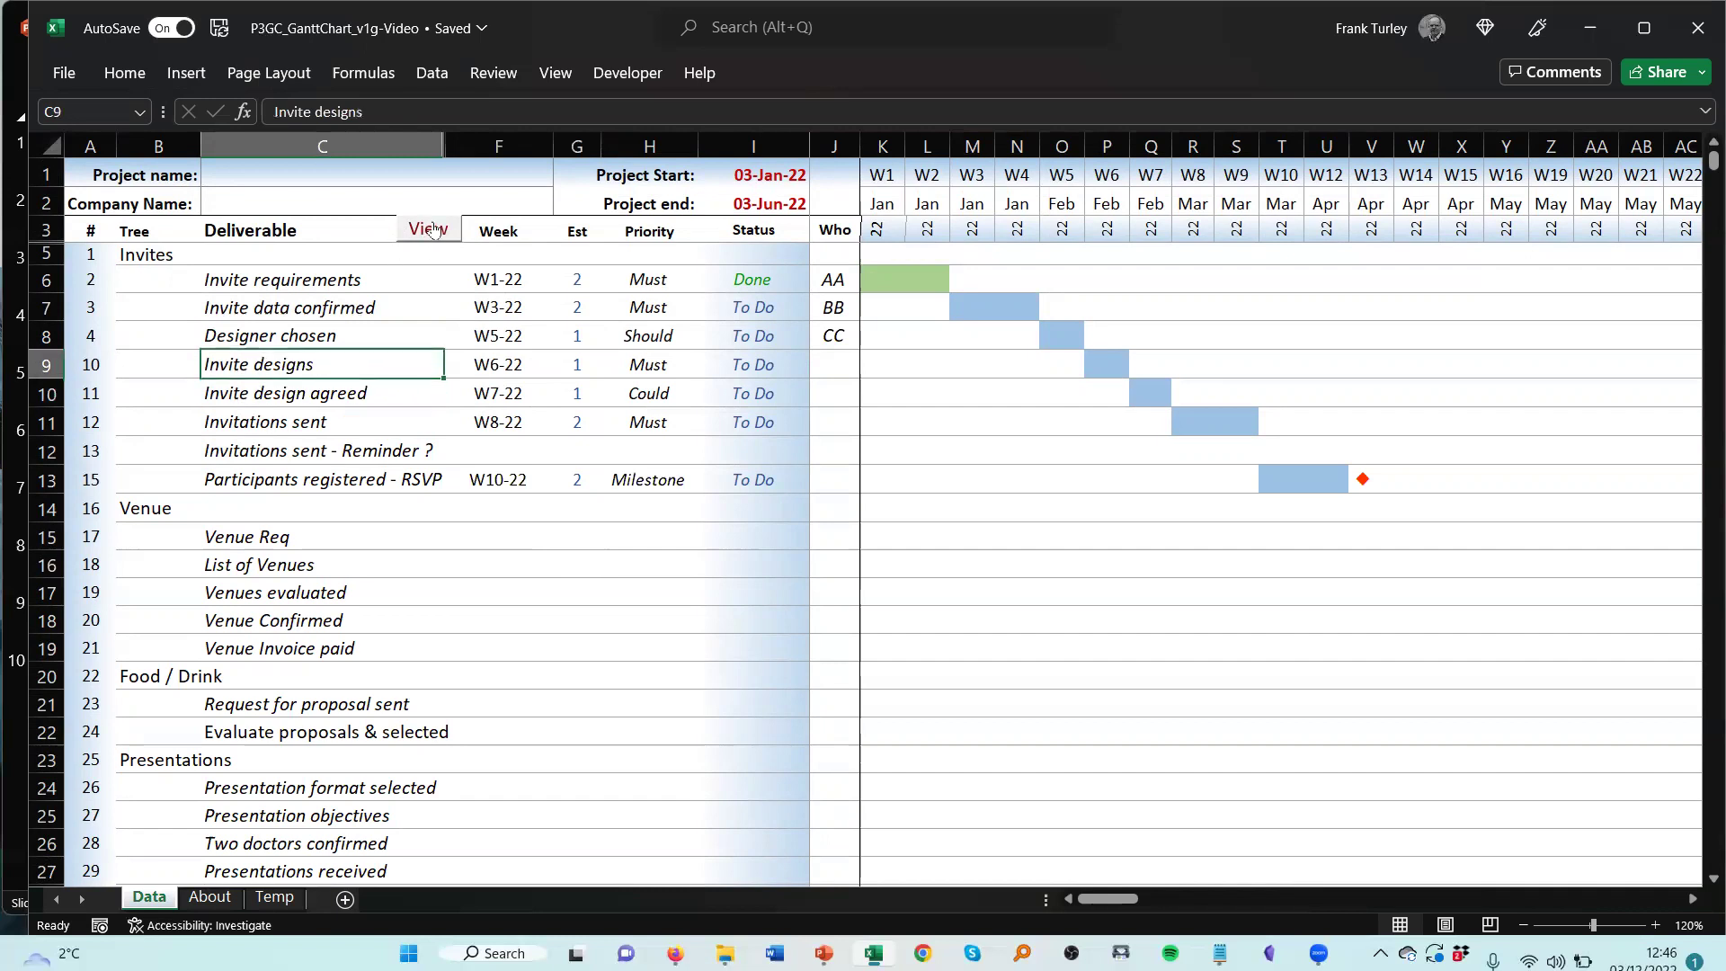
pyautogui.click(430, 235)
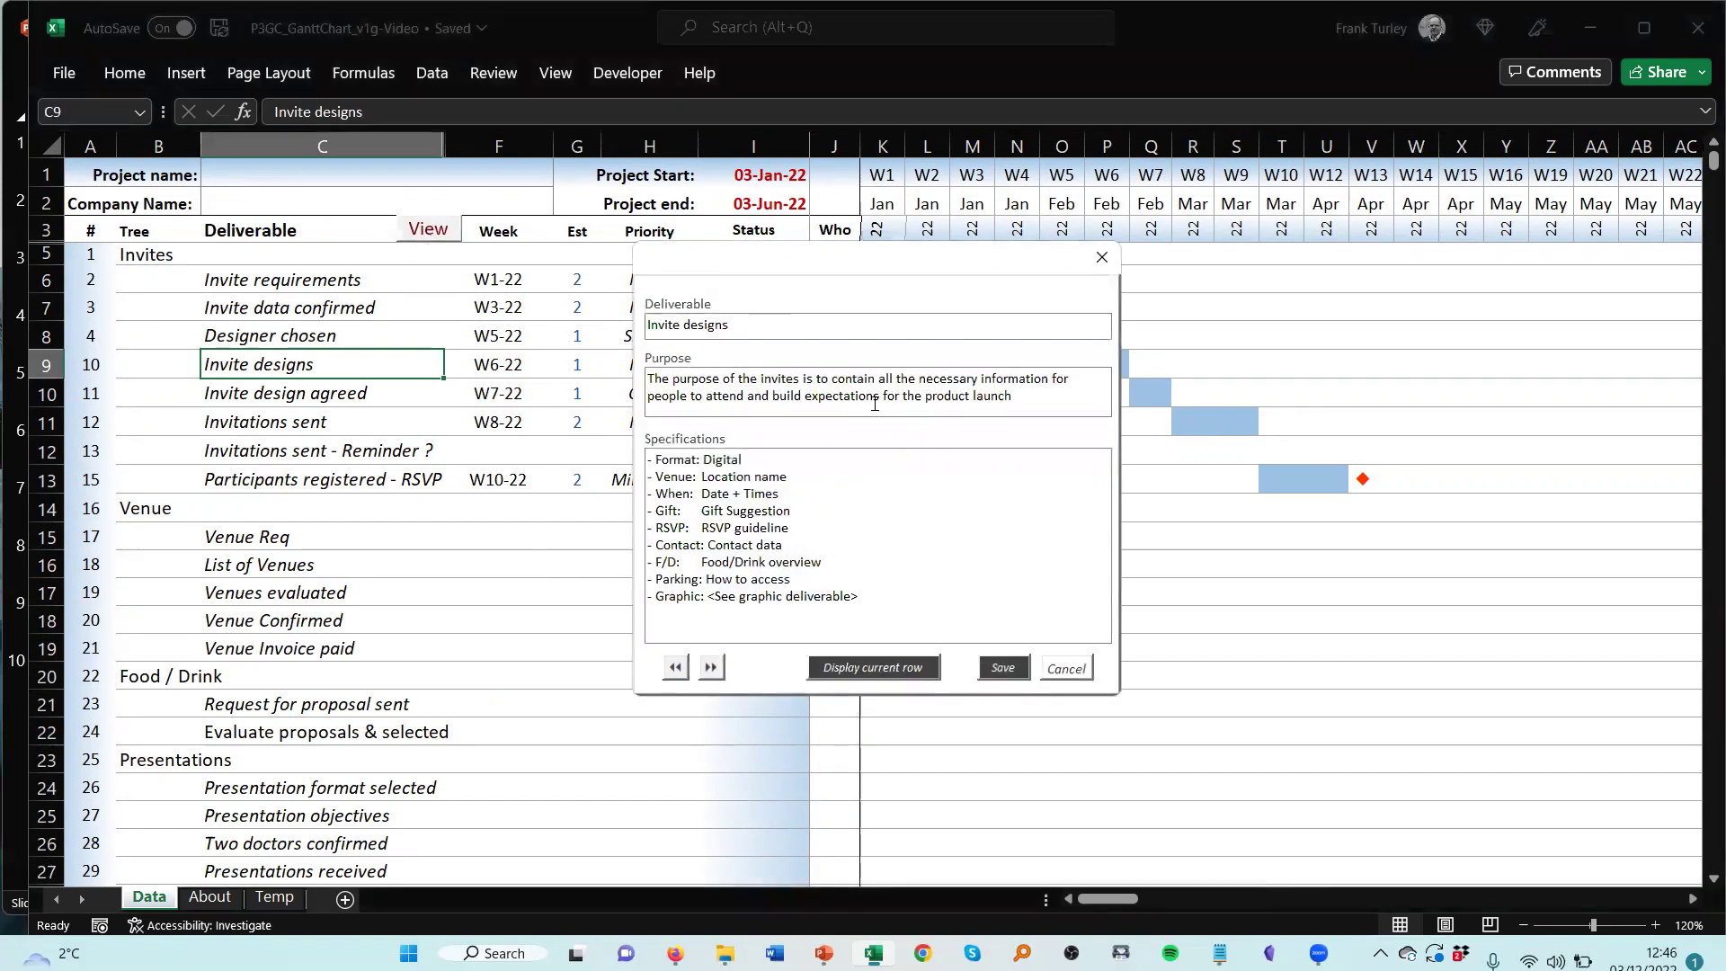
# - Highlight the Purpose description, then select all of the specification text
pyautogui.moveTo(1032, 398); pyautogui.dragTo(662, 374)
pyautogui.click(834, 393)
pyautogui.hotkey('ctrl', 'a')
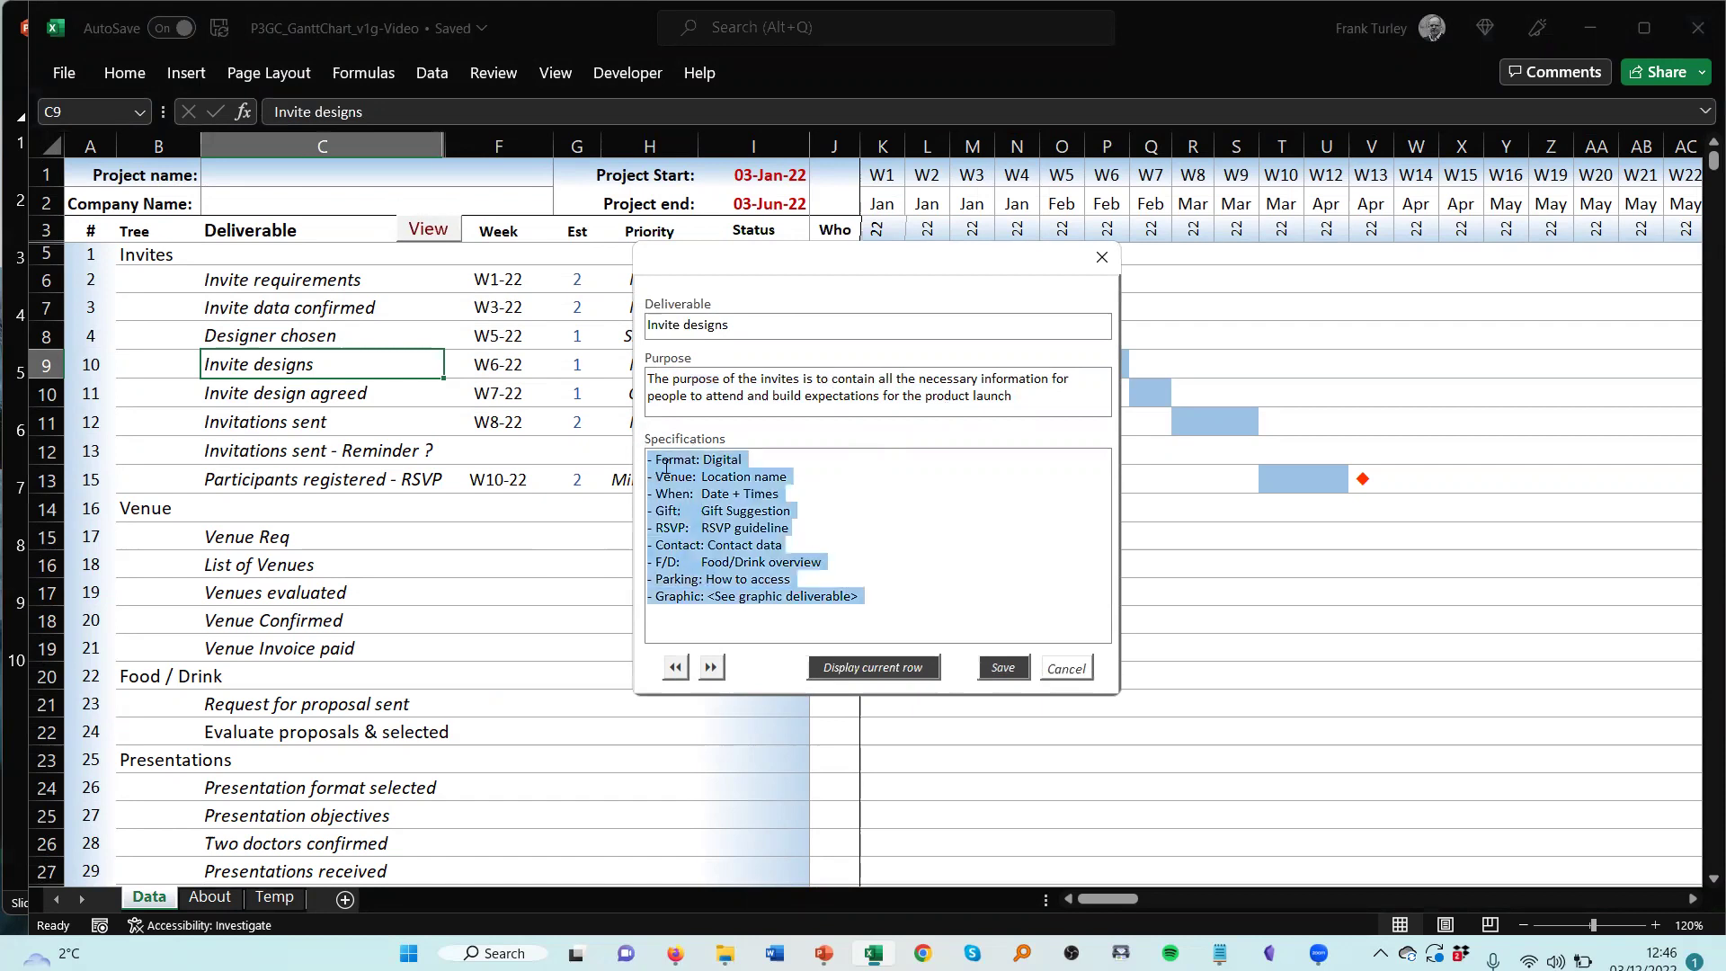
# - Cancel the form and enter JJ as the owner of Invite designs in J9
pyautogui.click(1066, 668)
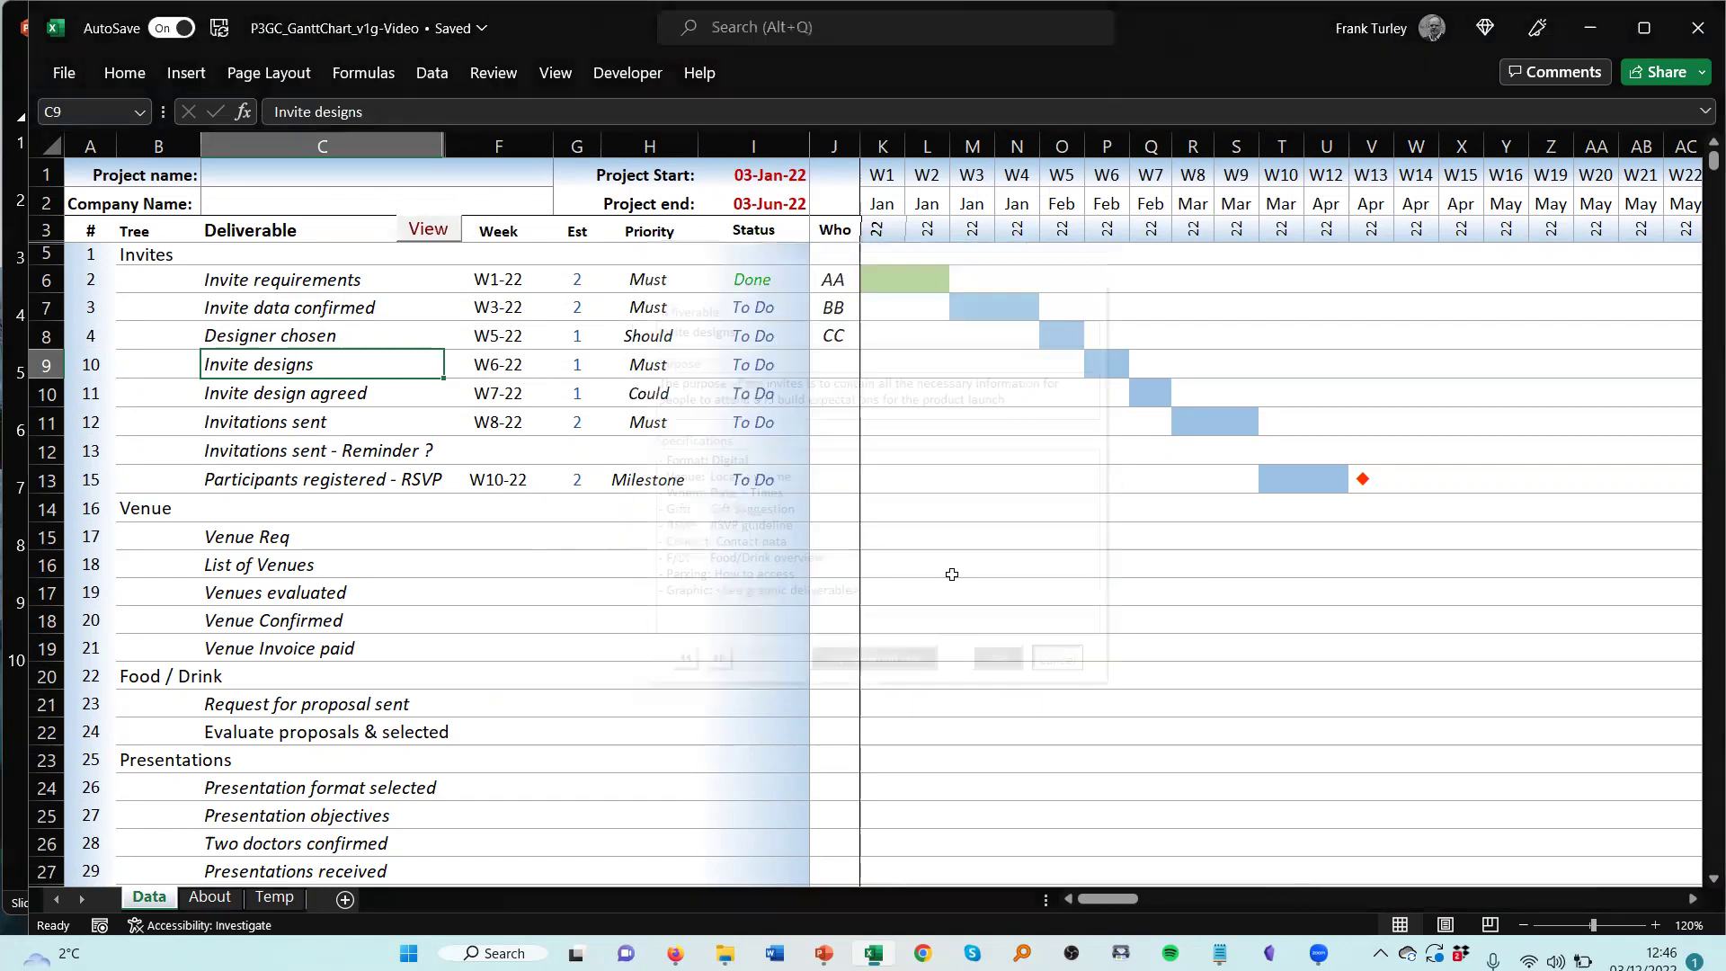
pyautogui.click(834, 365)
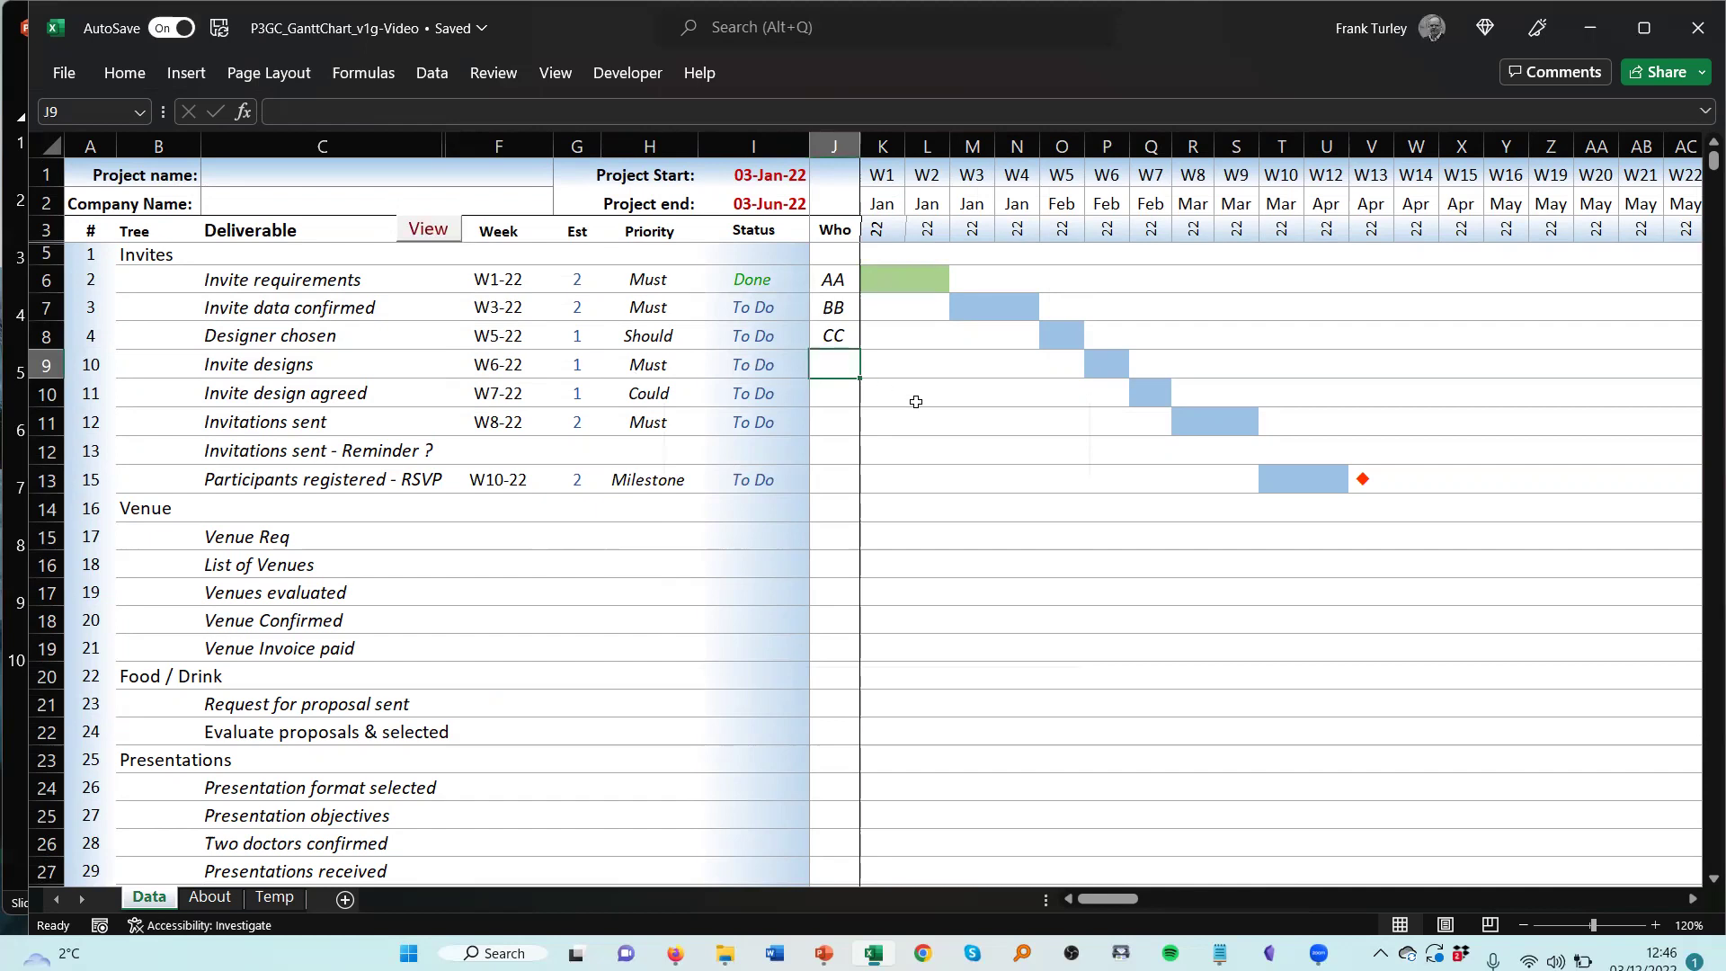
pyautogui.write('JJ')
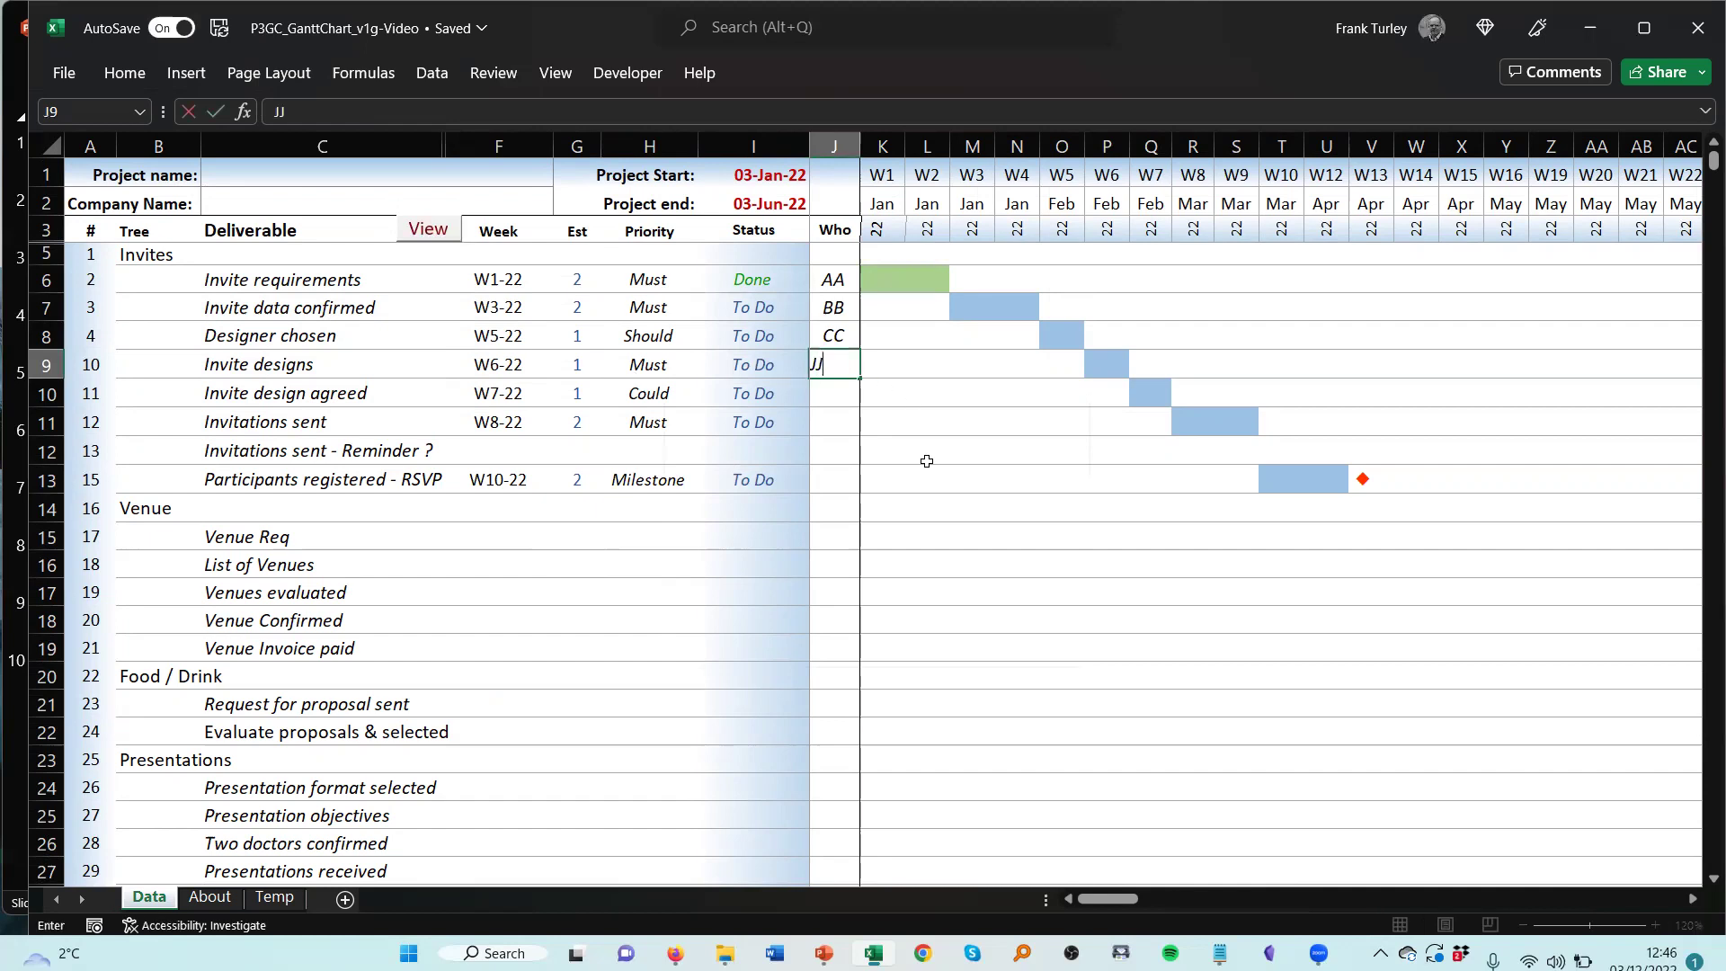
pyautogui.click(926, 451)
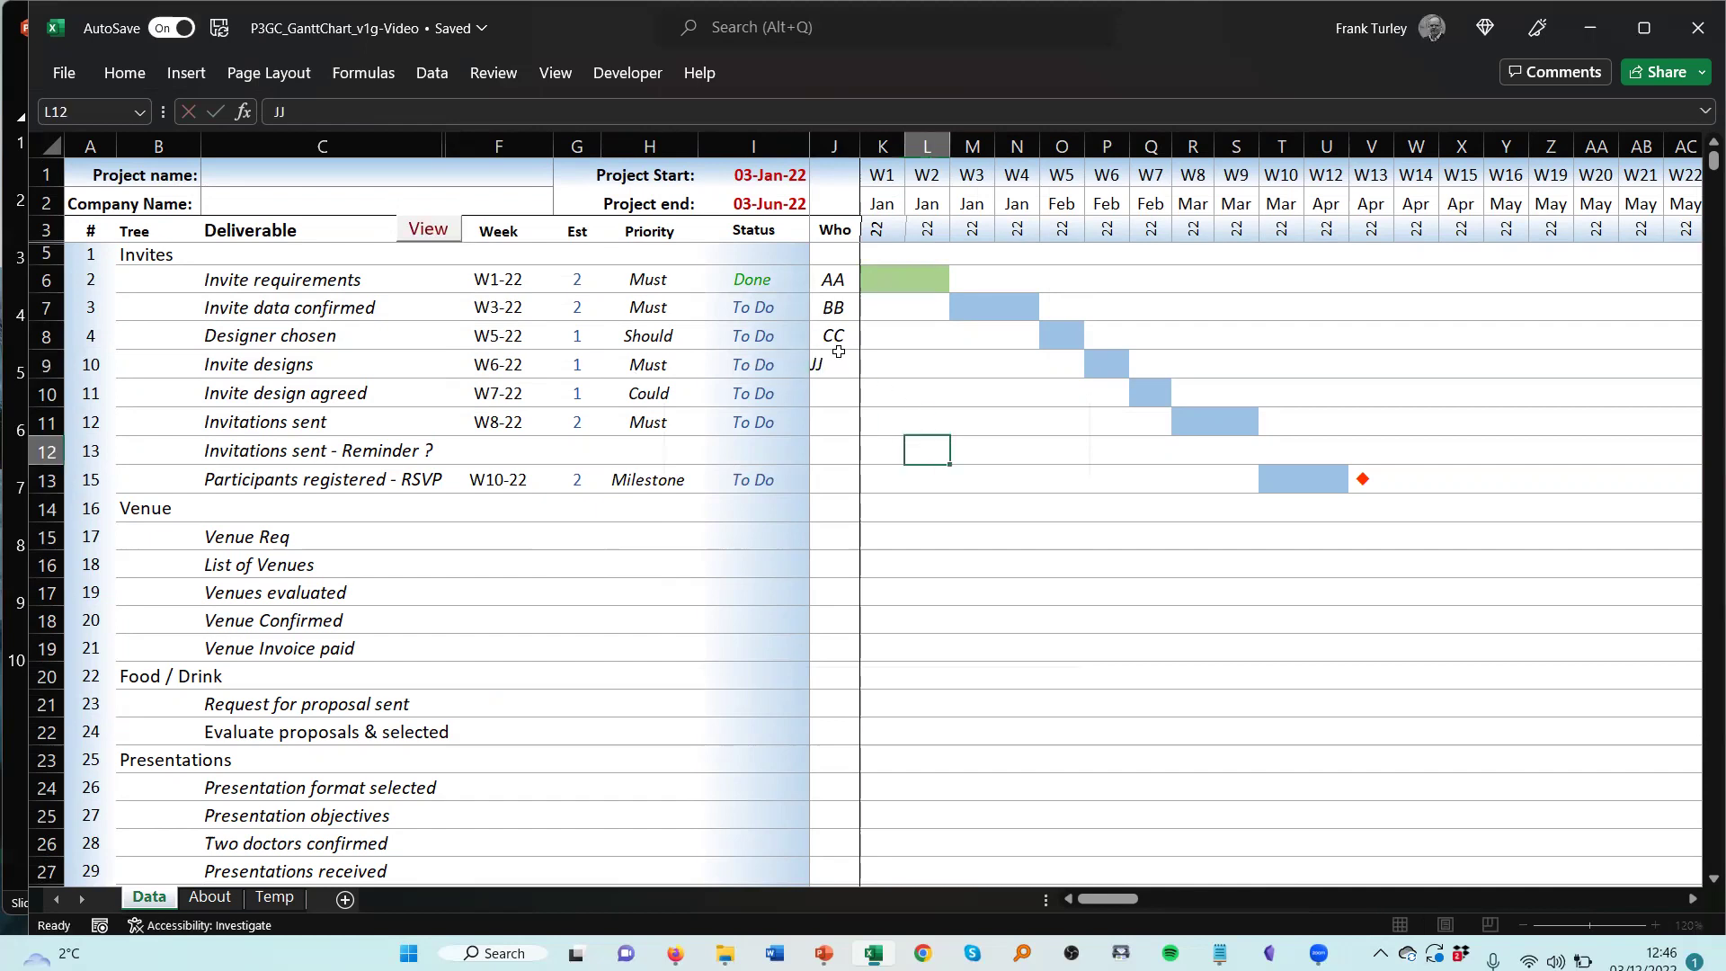
# - Reopen the specification form for the Invite designs deliverable
pyautogui.click(840, 358)
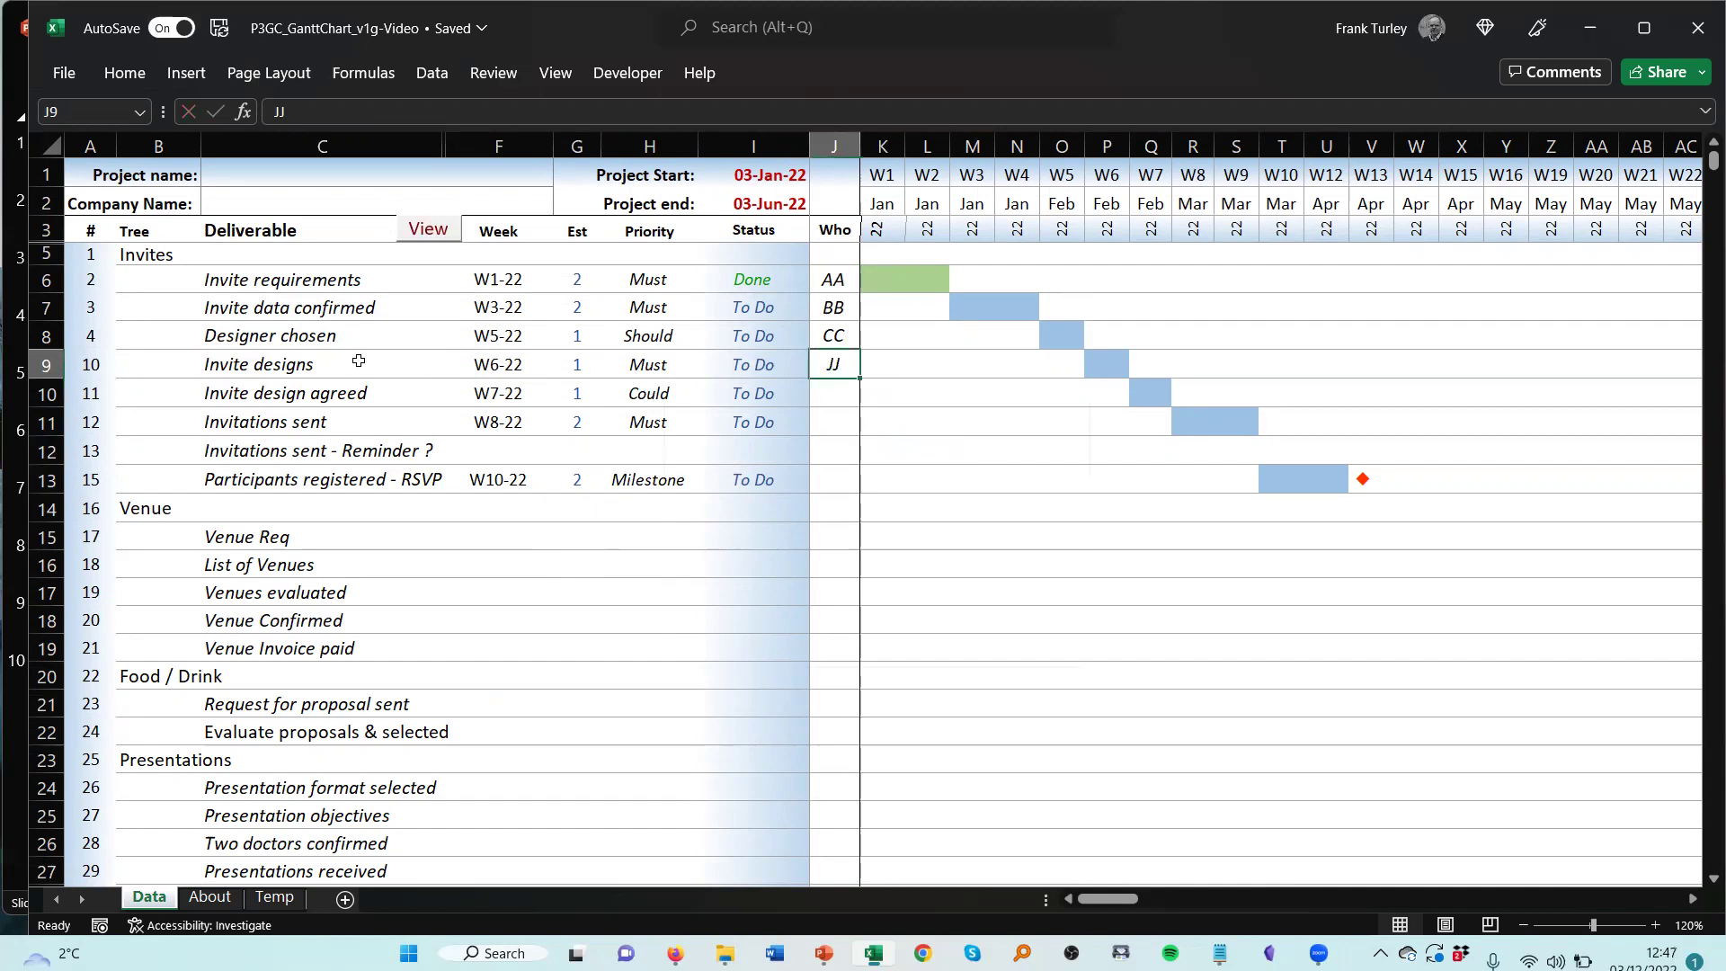
pyautogui.click(430, 359)
pyautogui.click(428, 228)
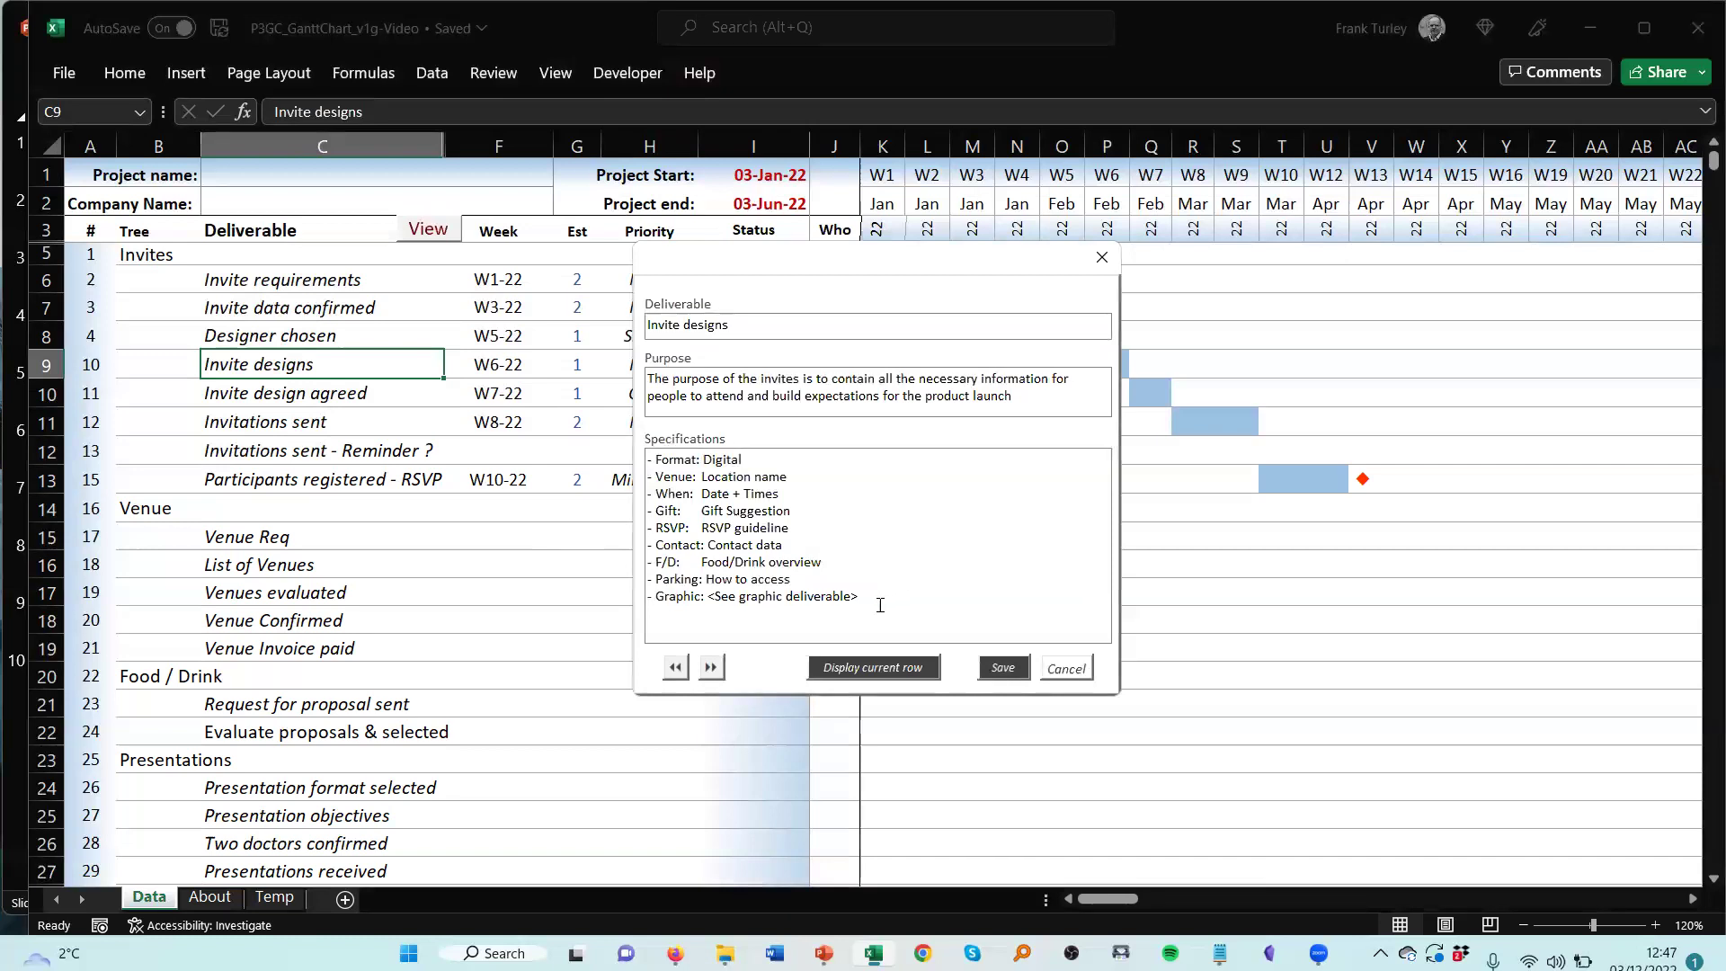
# - Open the specification view for Invite design agreed and step forward five records to Venue Req
pyautogui.click(1112, 253)
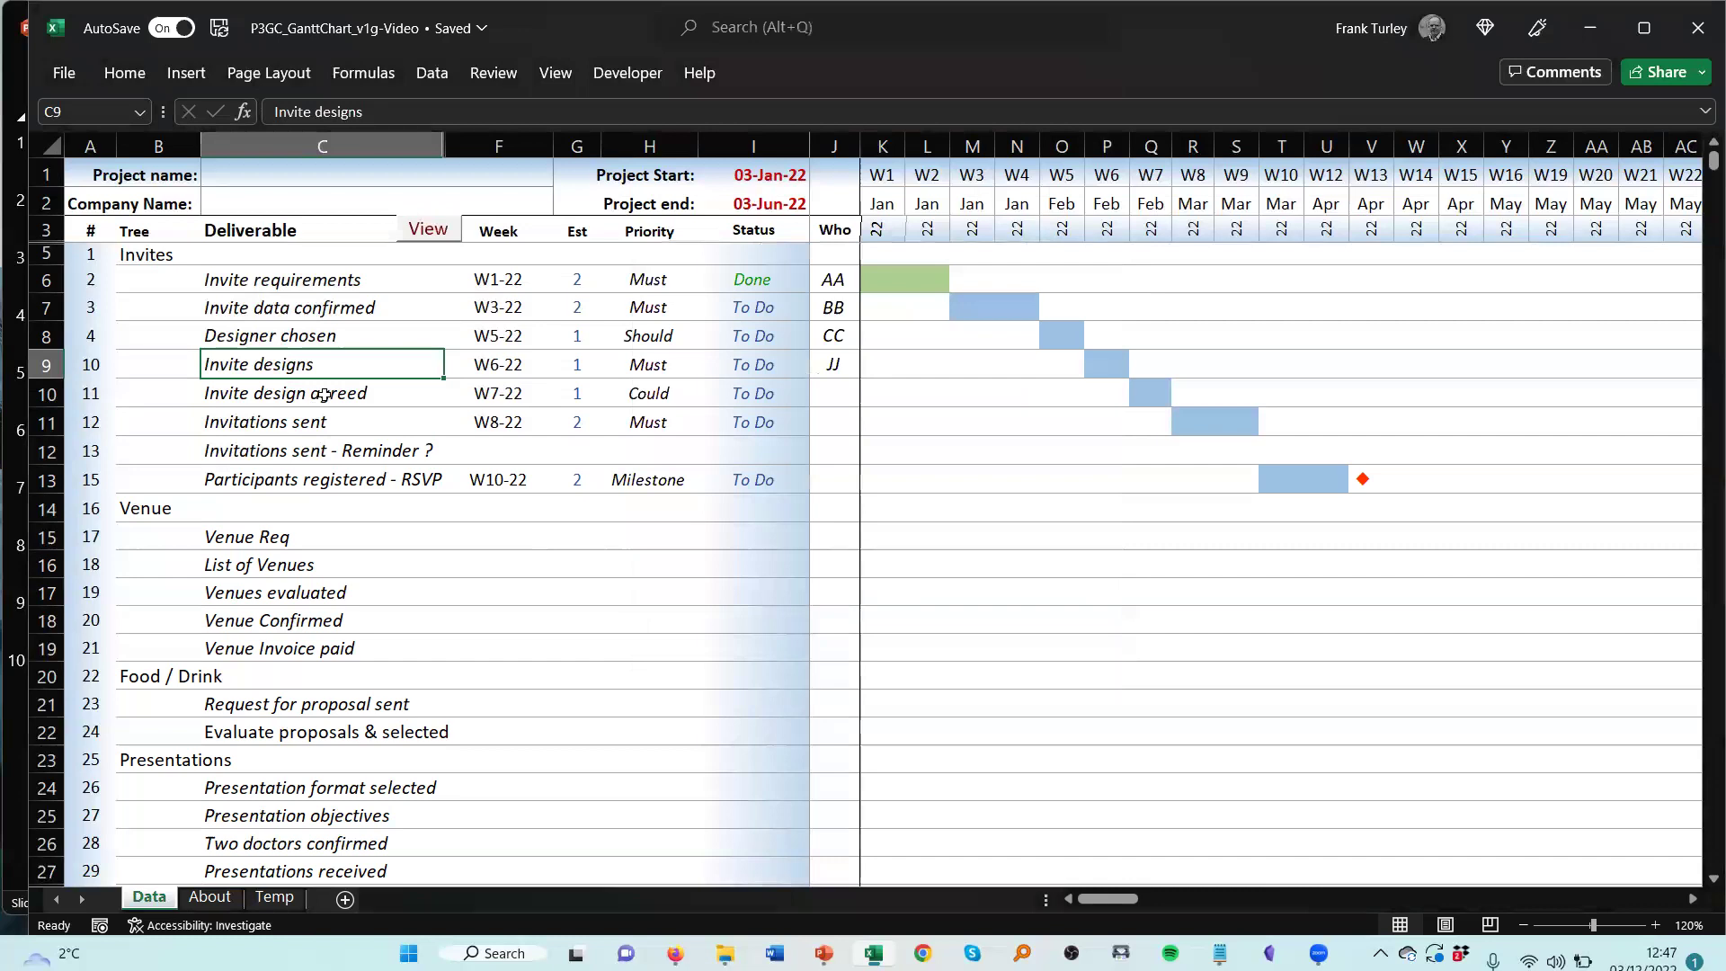
pyautogui.click(323, 396)
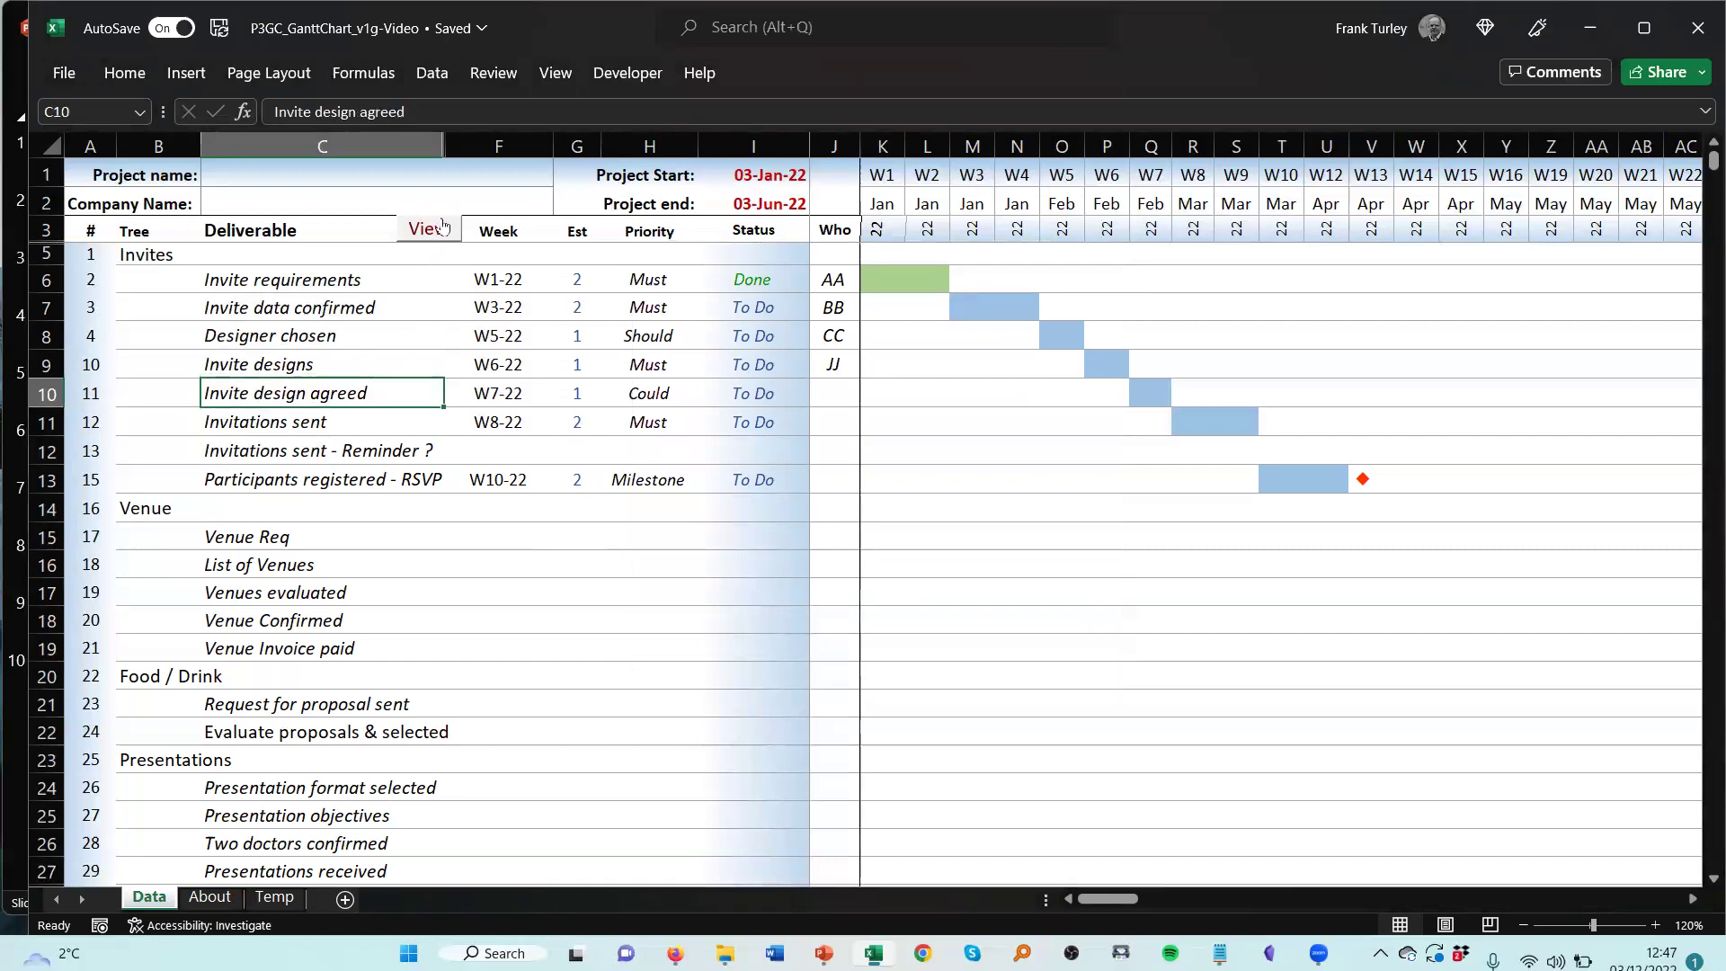
pyautogui.click(442, 227)
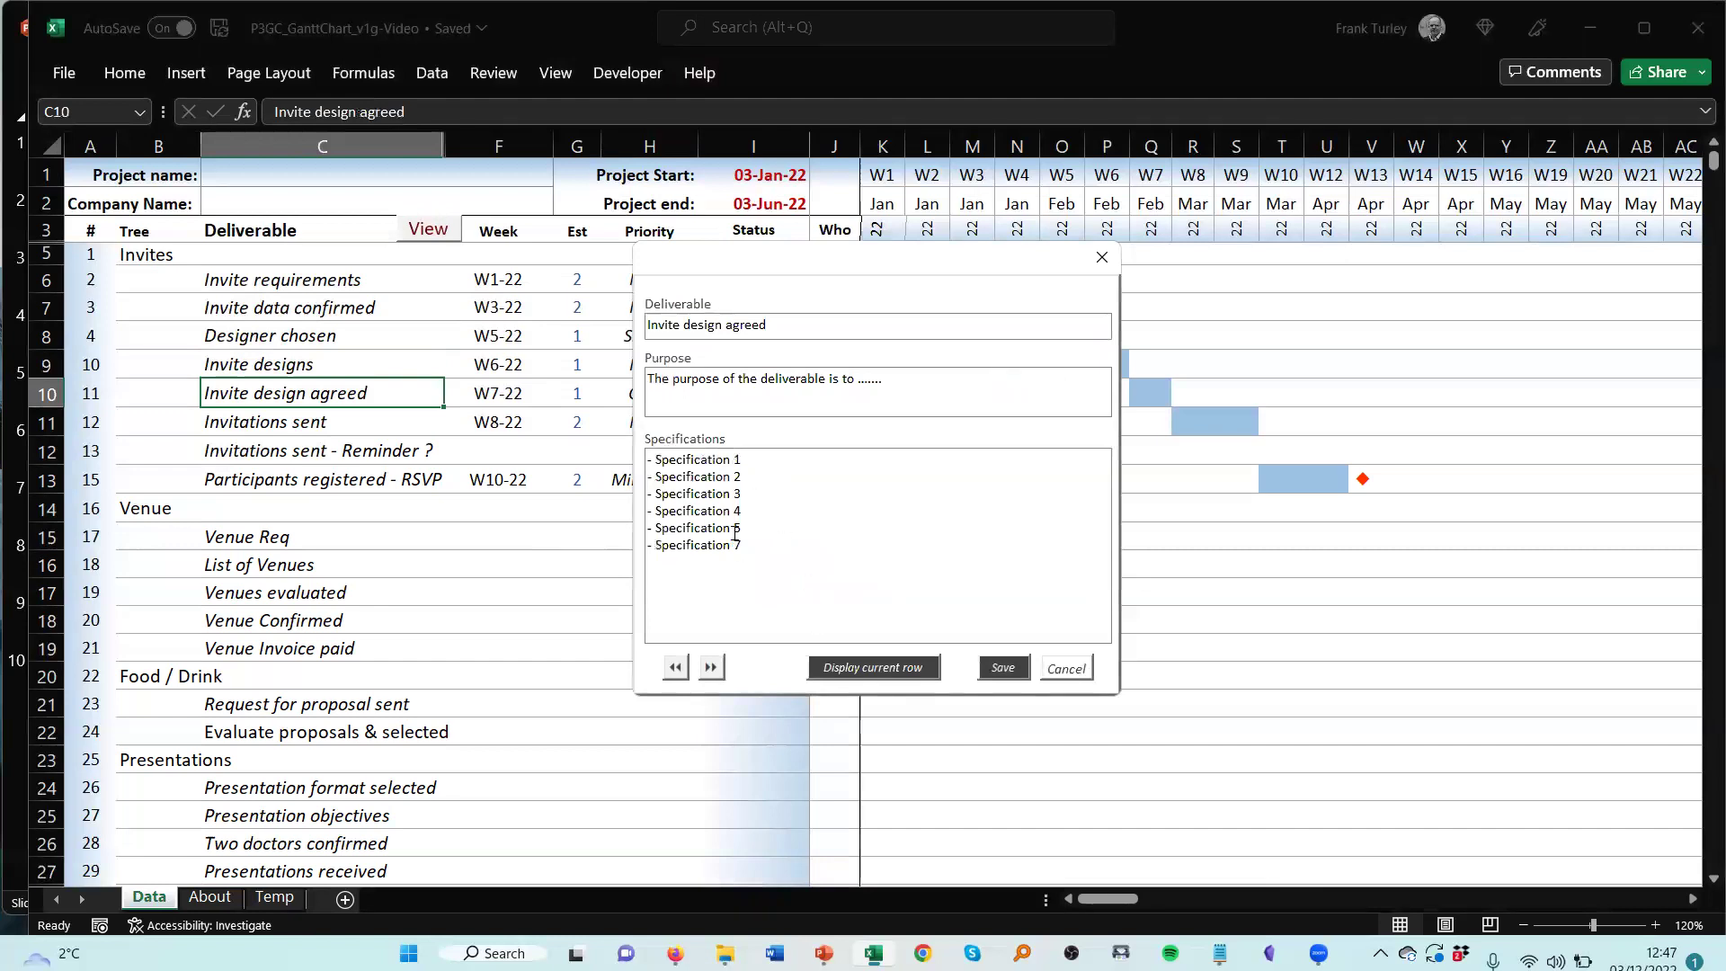
pyautogui.click(711, 667)
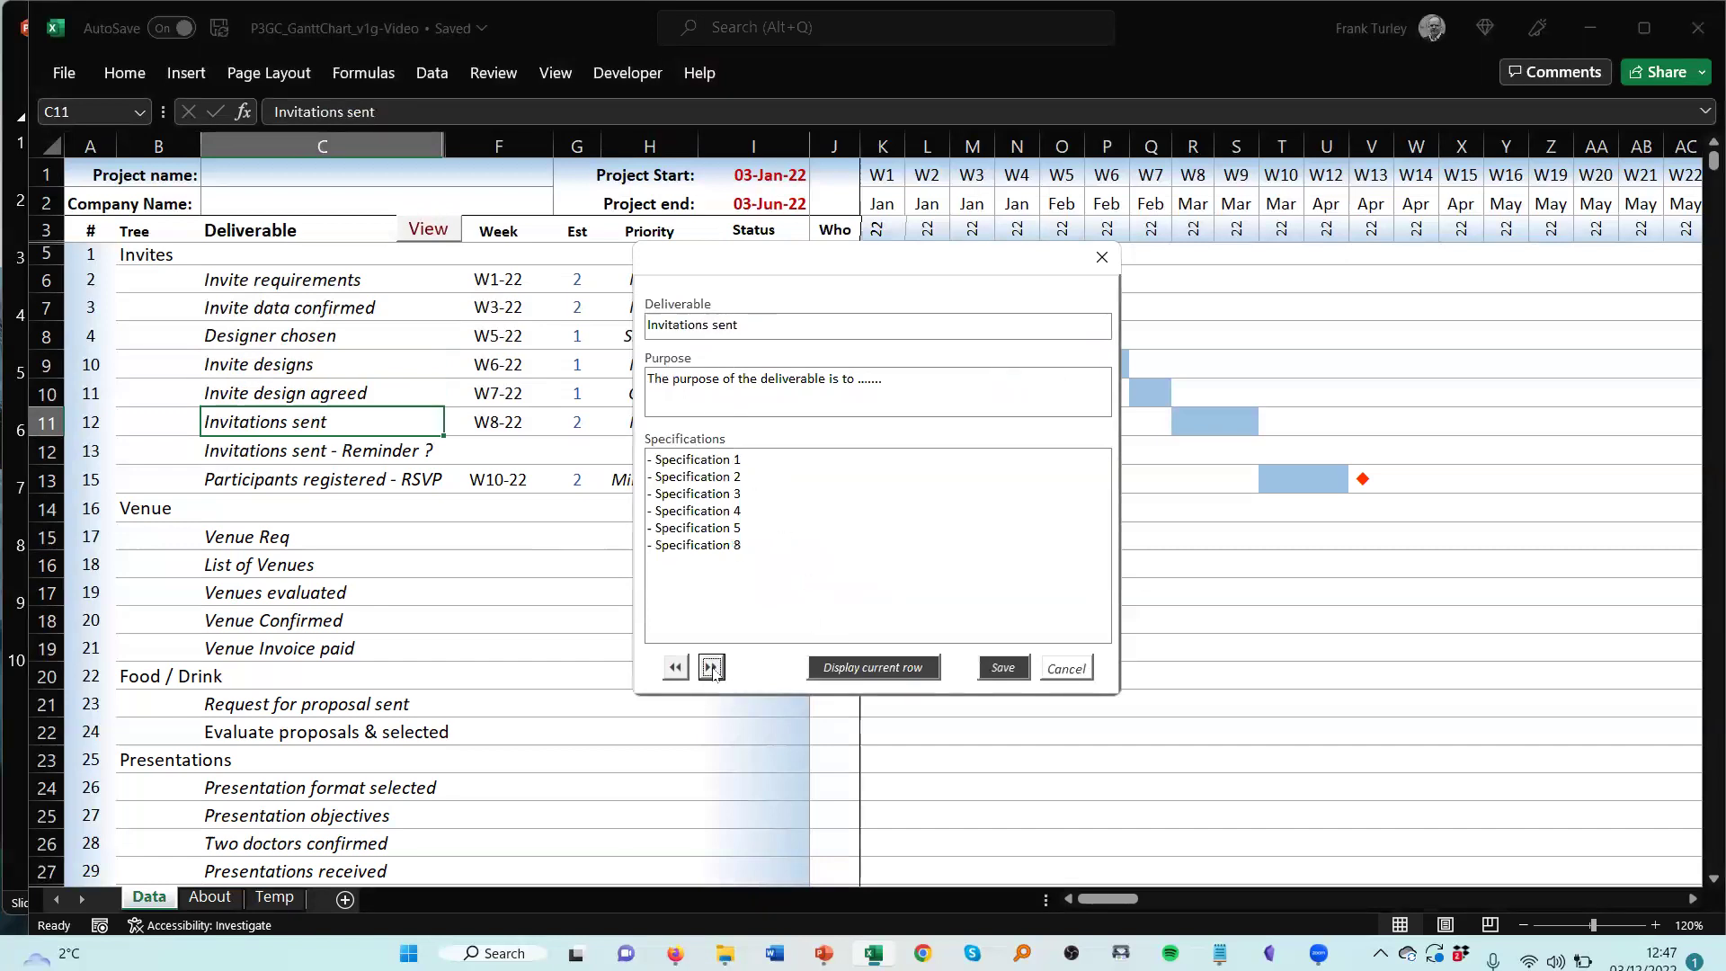
pyautogui.click(711, 667)
pyautogui.click(712, 667)
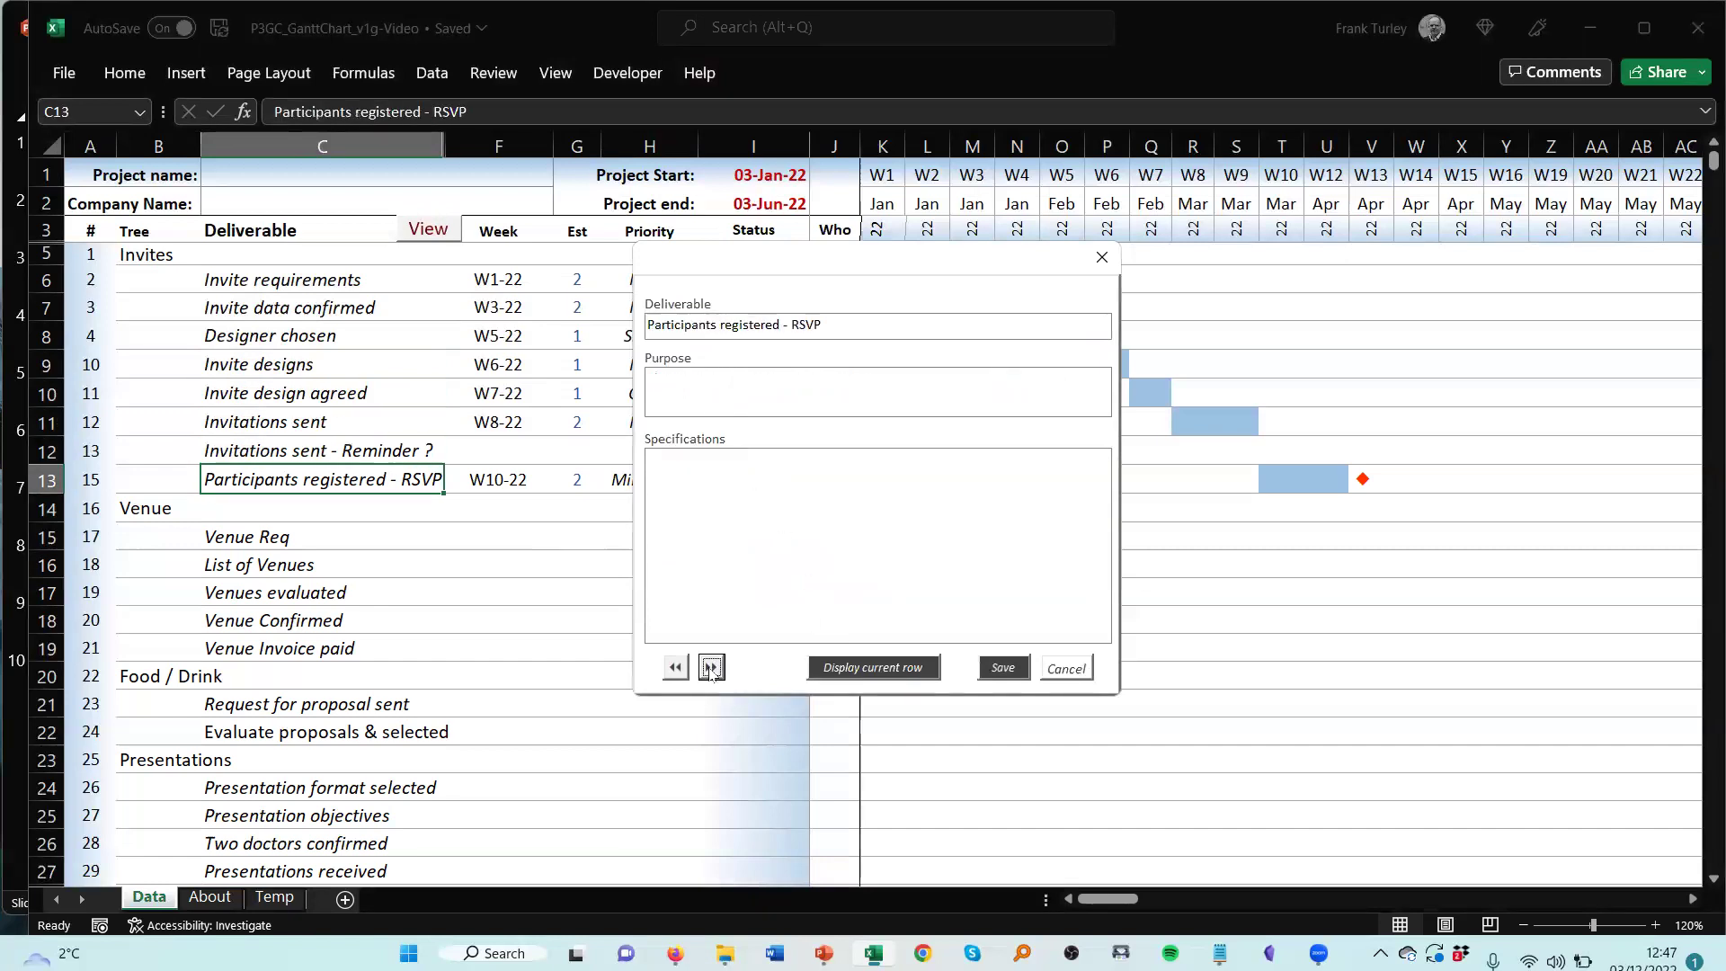
pyautogui.click(711, 667)
pyautogui.click(711, 667)
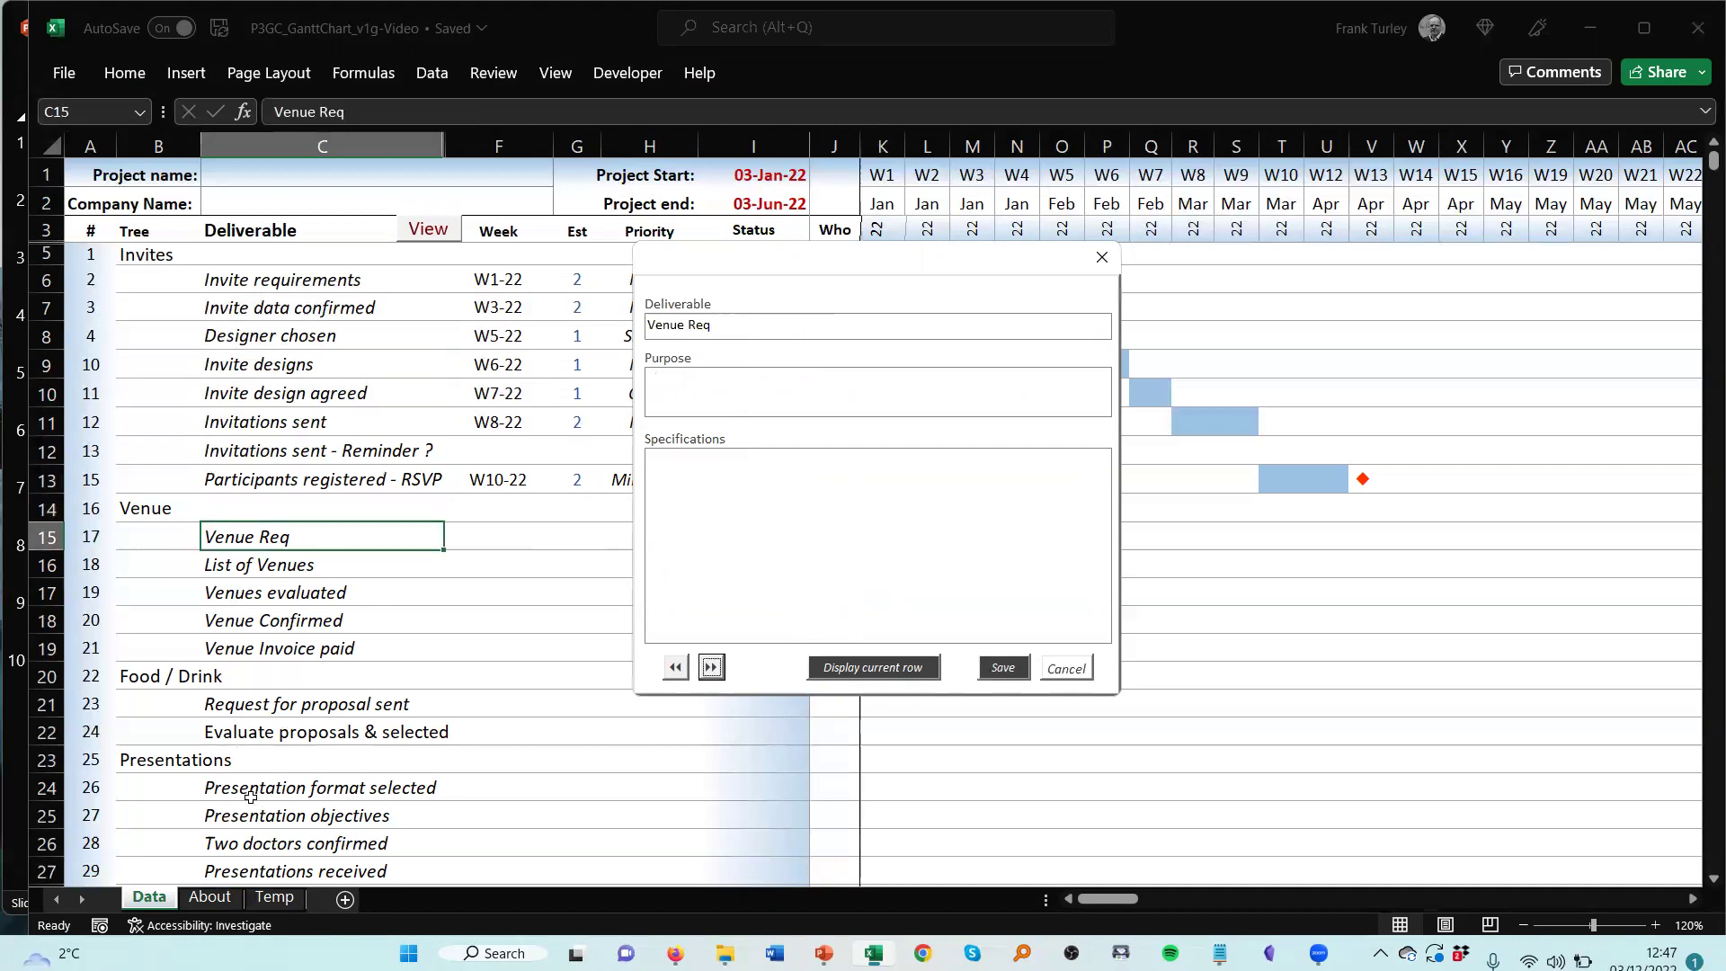
# - Load the Presentation objectives row into the dialog, then cancel without saving
pyautogui.click(262, 819)
pyautogui.click(864, 671)
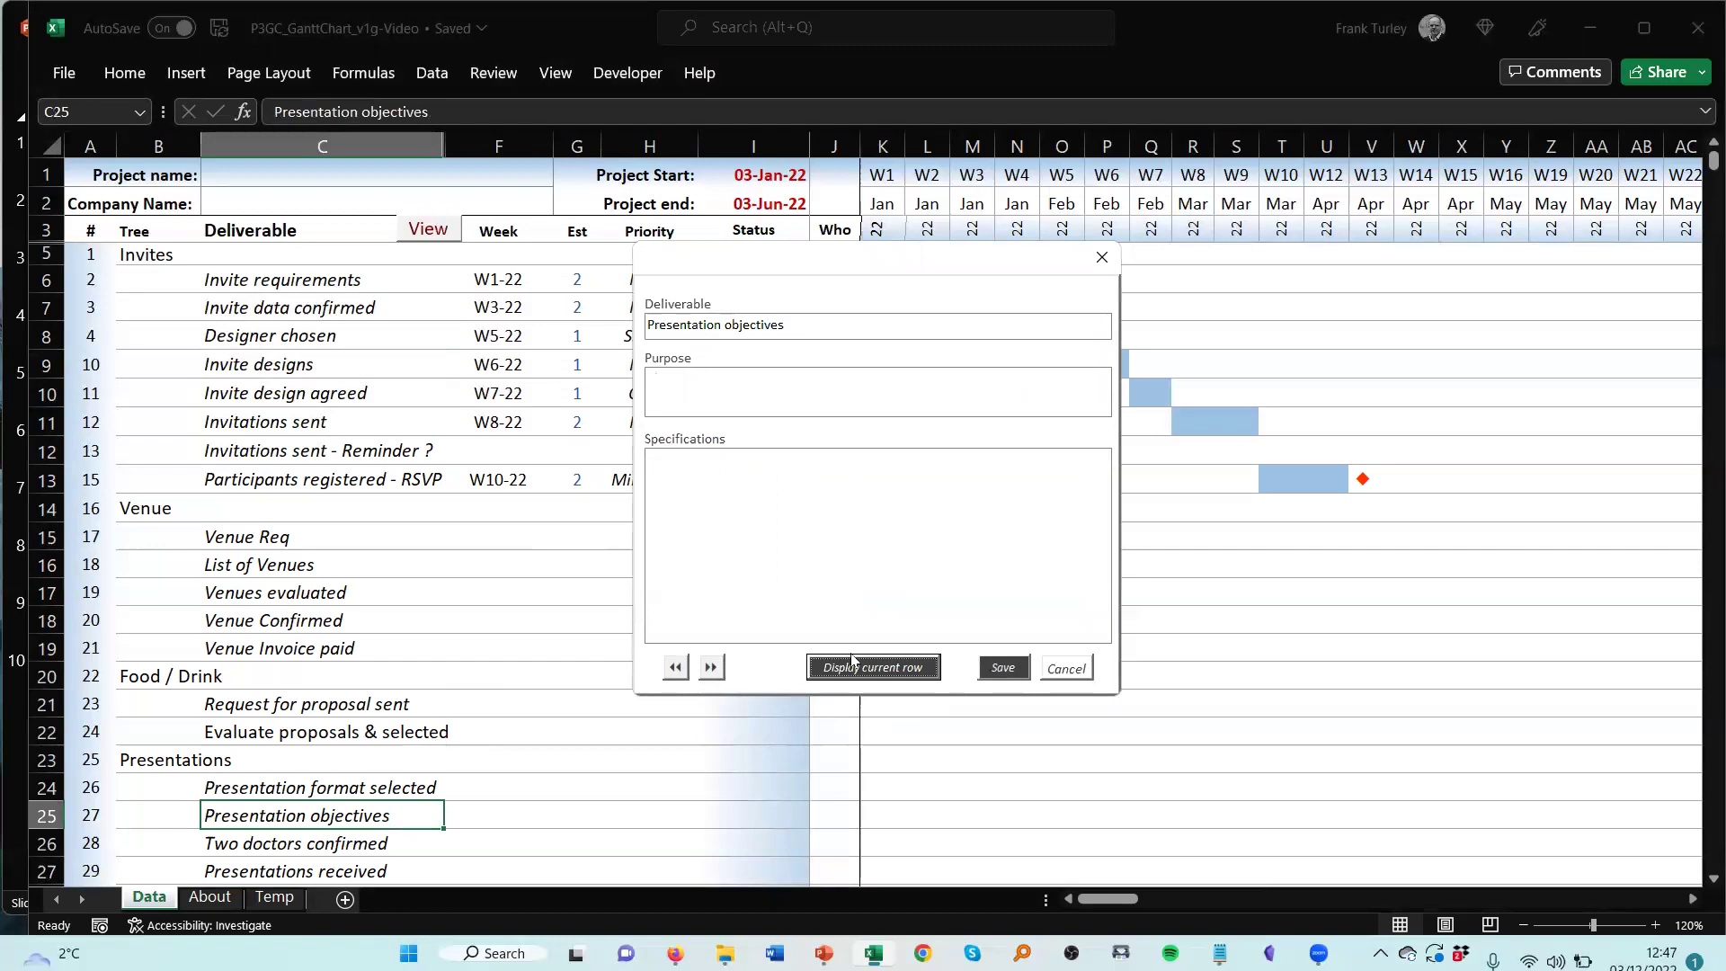
pyautogui.click(845, 526)
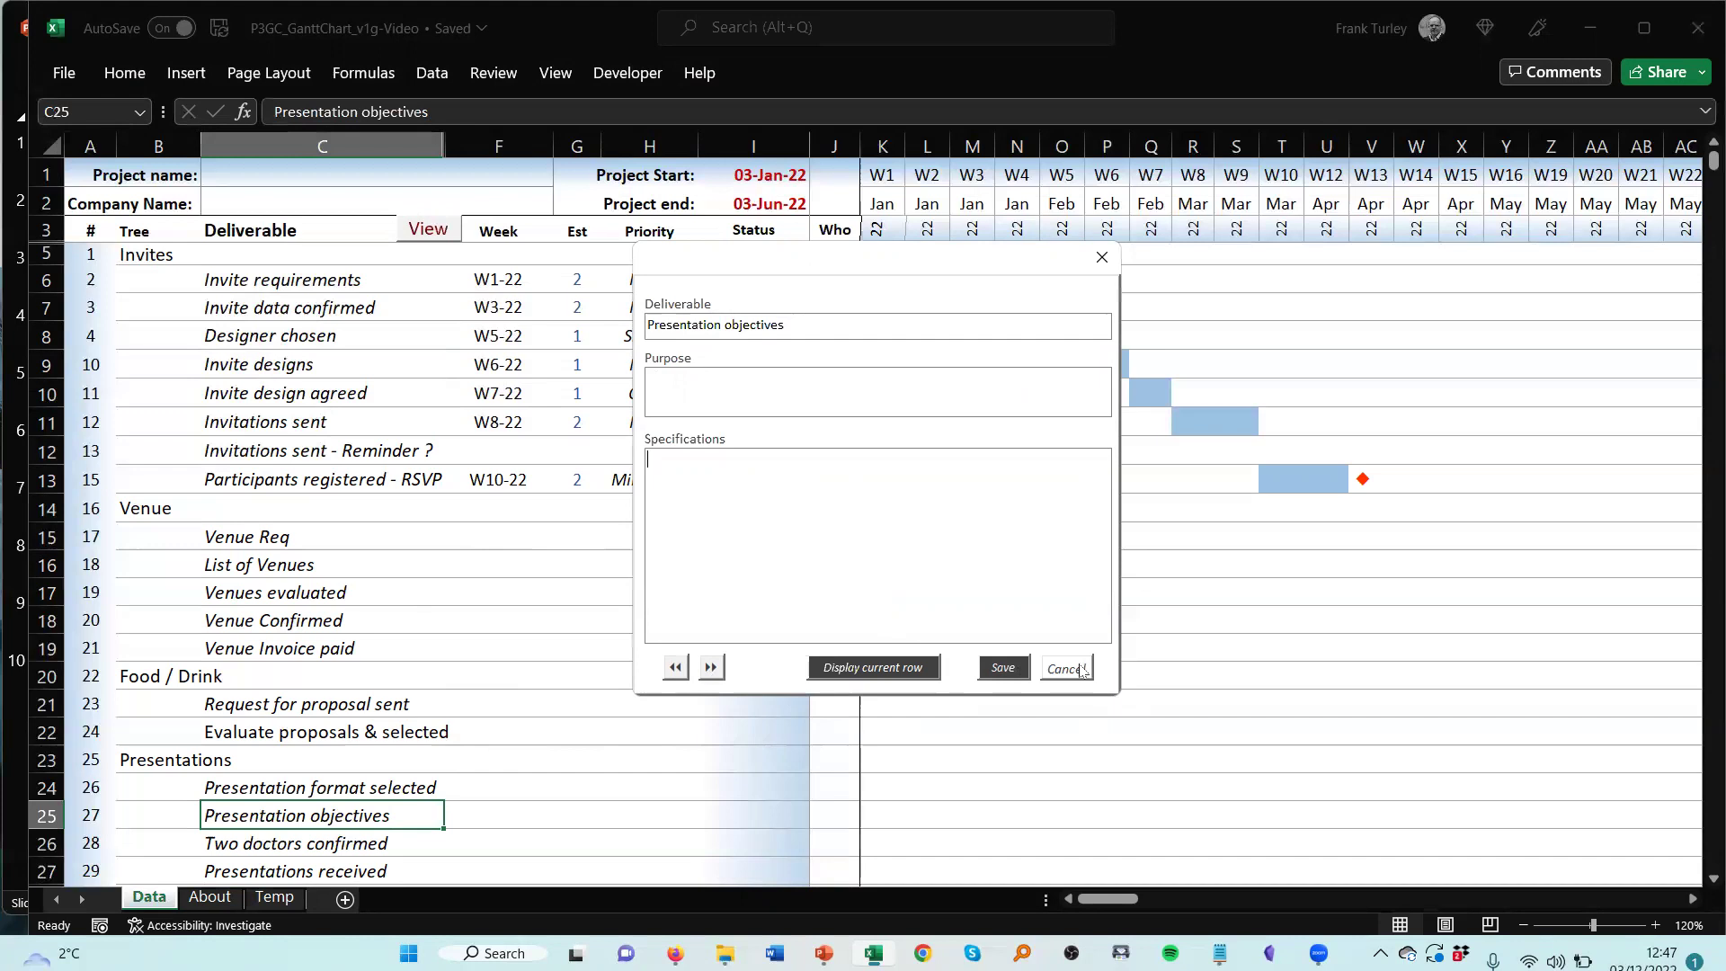
pyautogui.click(1082, 670)
# - Bring PowerPoint forward and move through slide 7 to slide 8, Excel Macro Security
pyautogui.hotkey('alt', 'Tab')
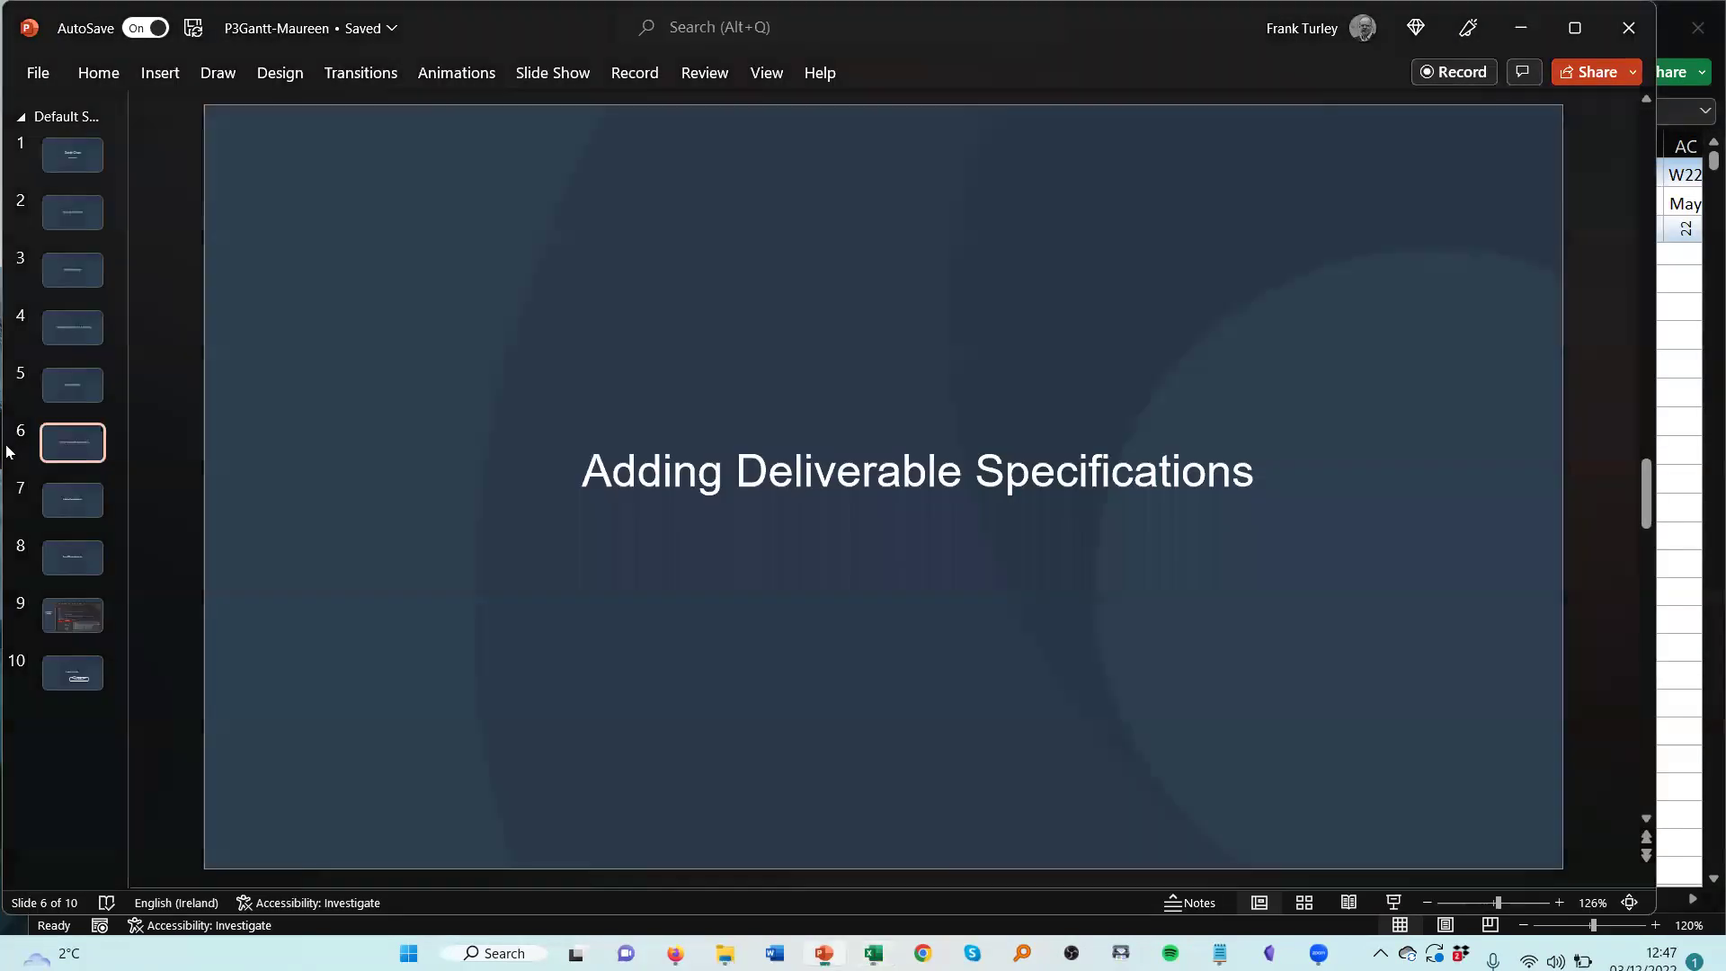
pyautogui.click(57, 507)
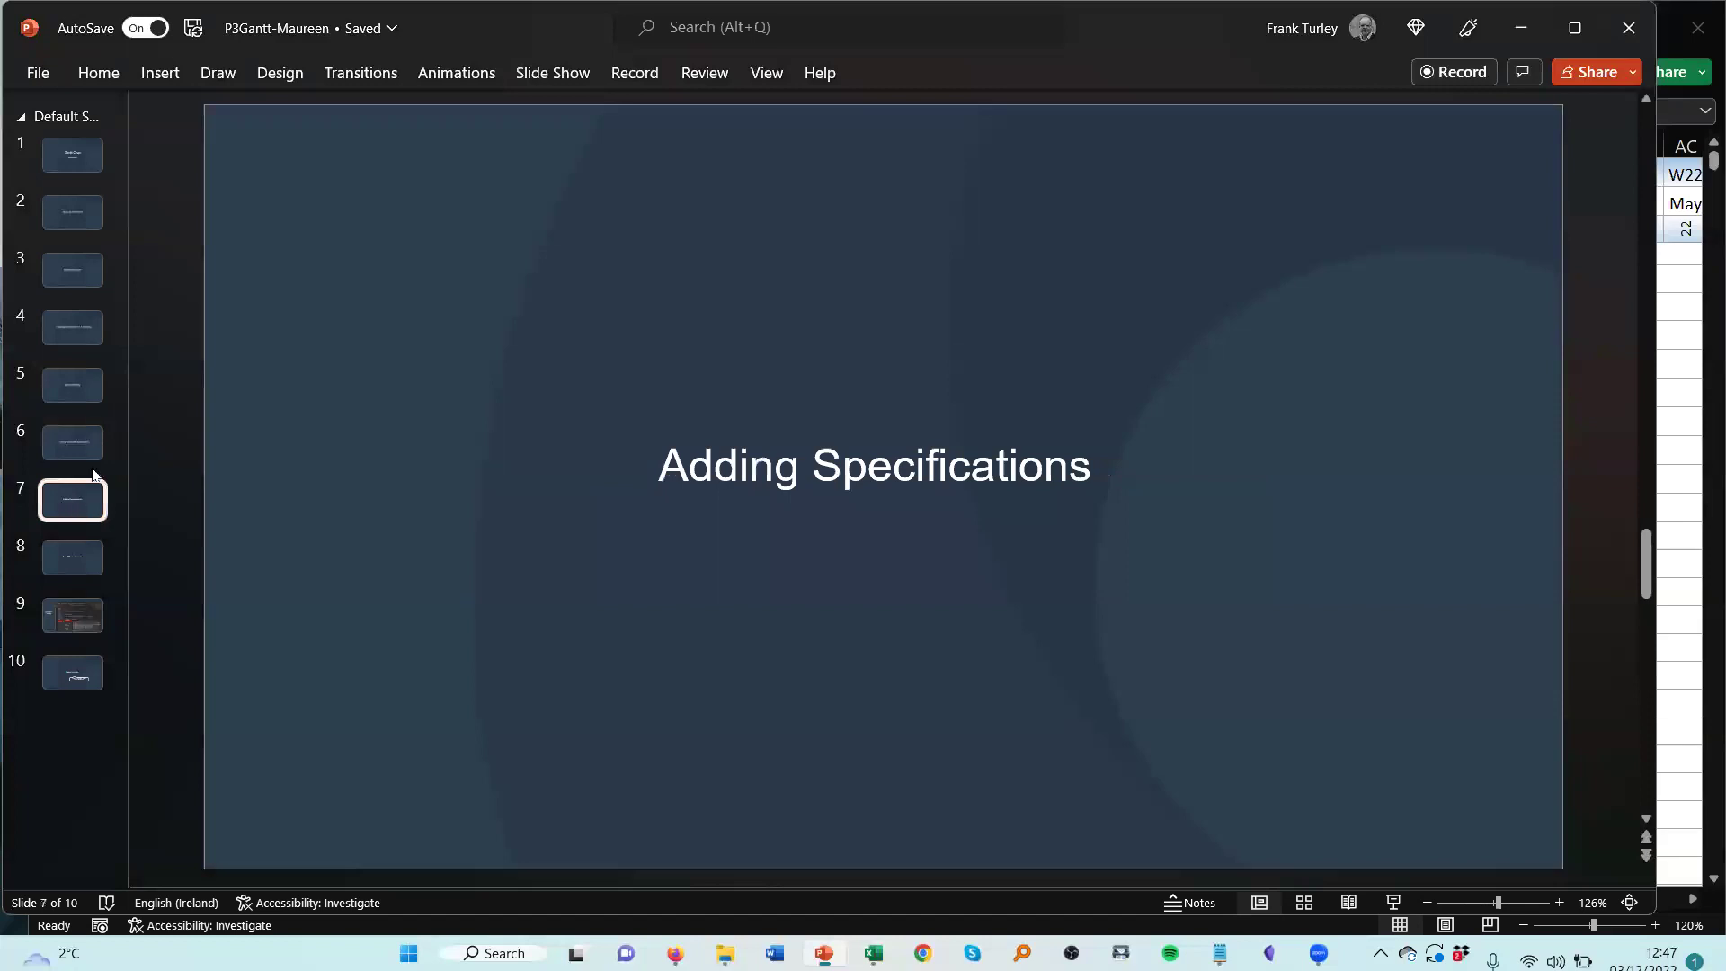
pyautogui.click(67, 554)
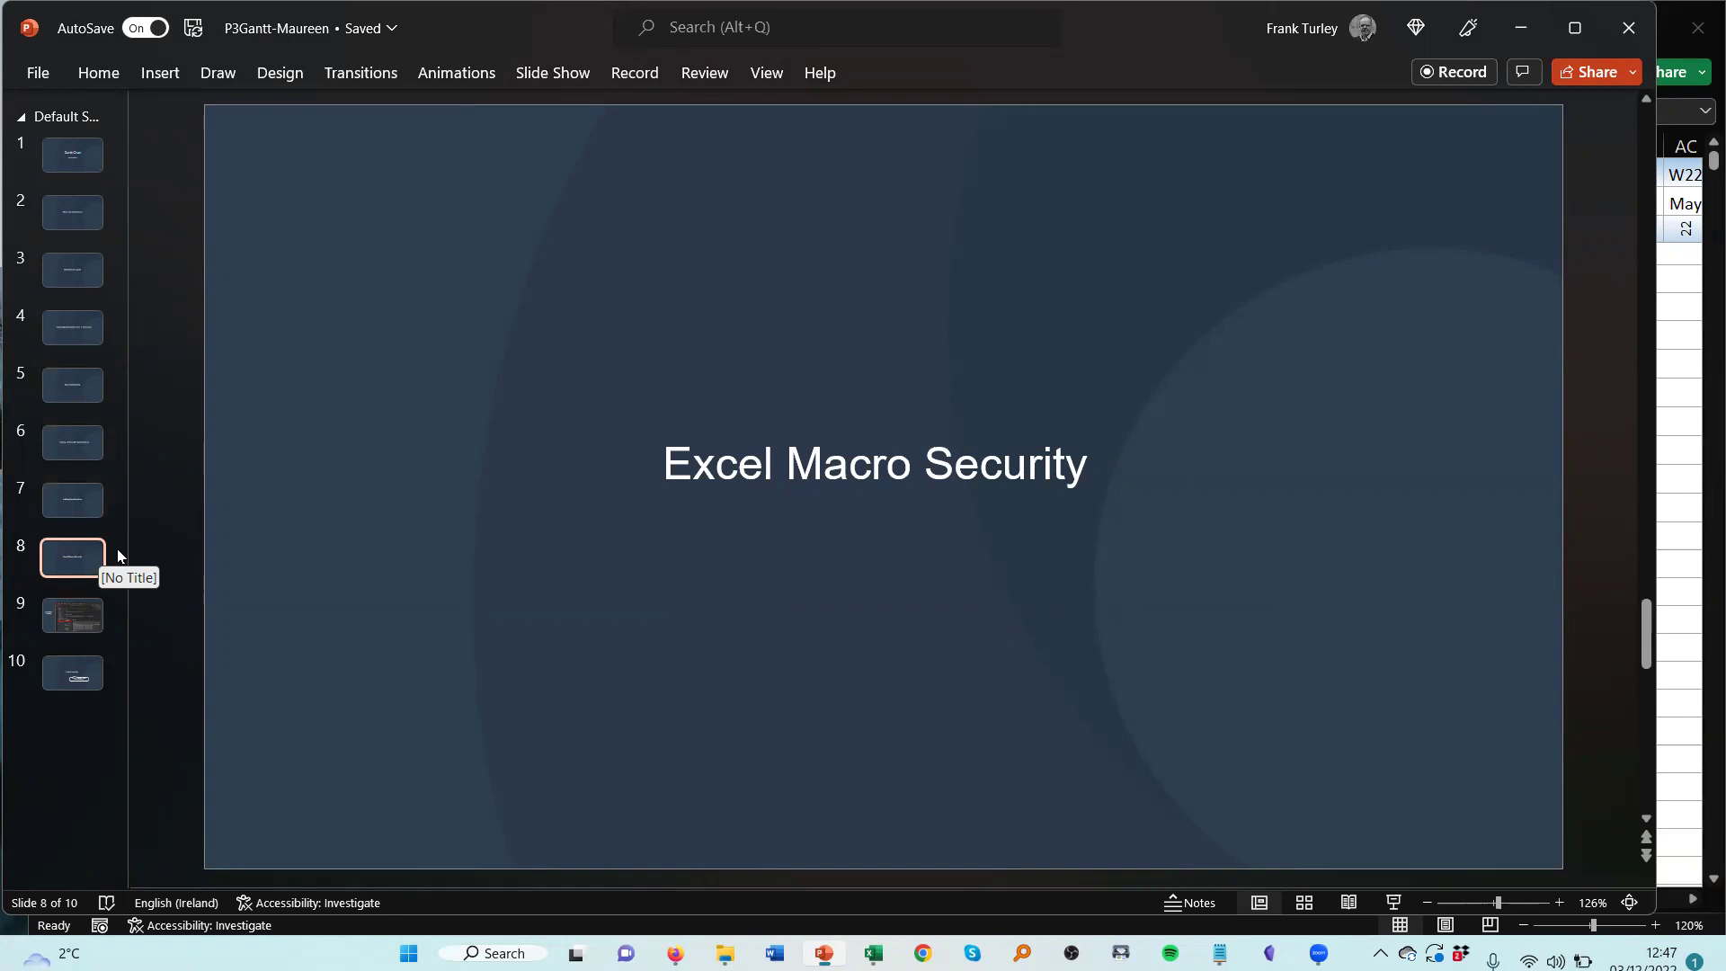
# - Review slides 9 and 10, return to slide 8, then select column J in Excel
pyautogui.click(81, 620)
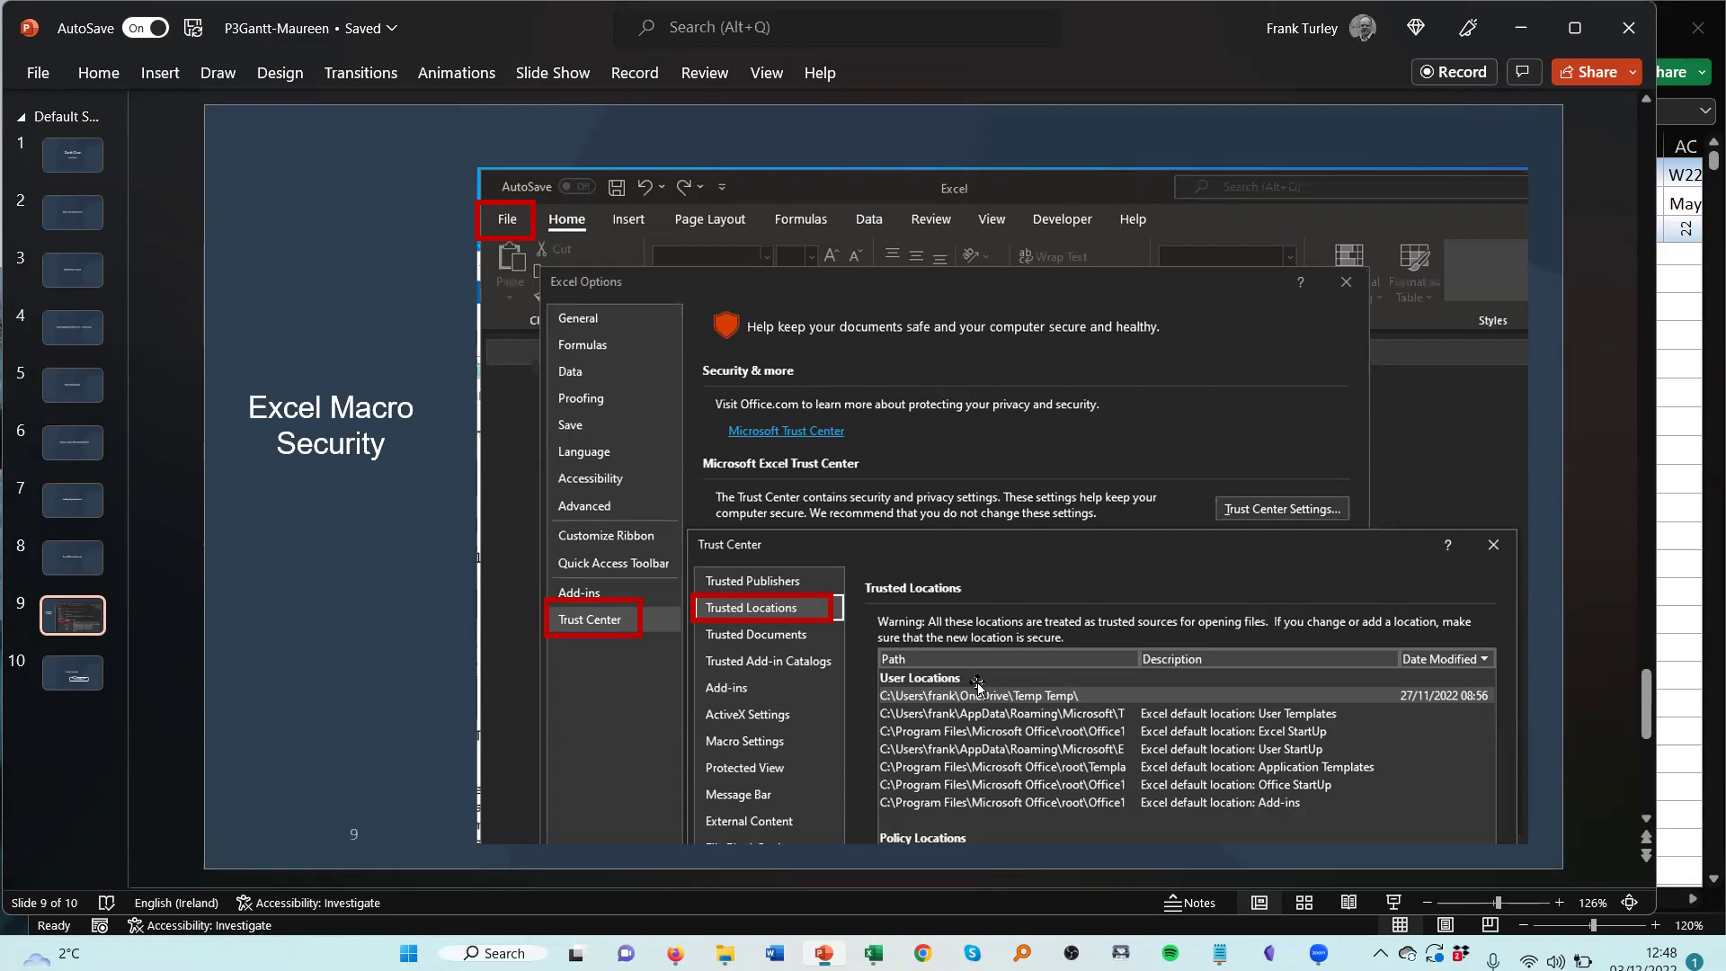
pyautogui.scroll(1, 978, 687)
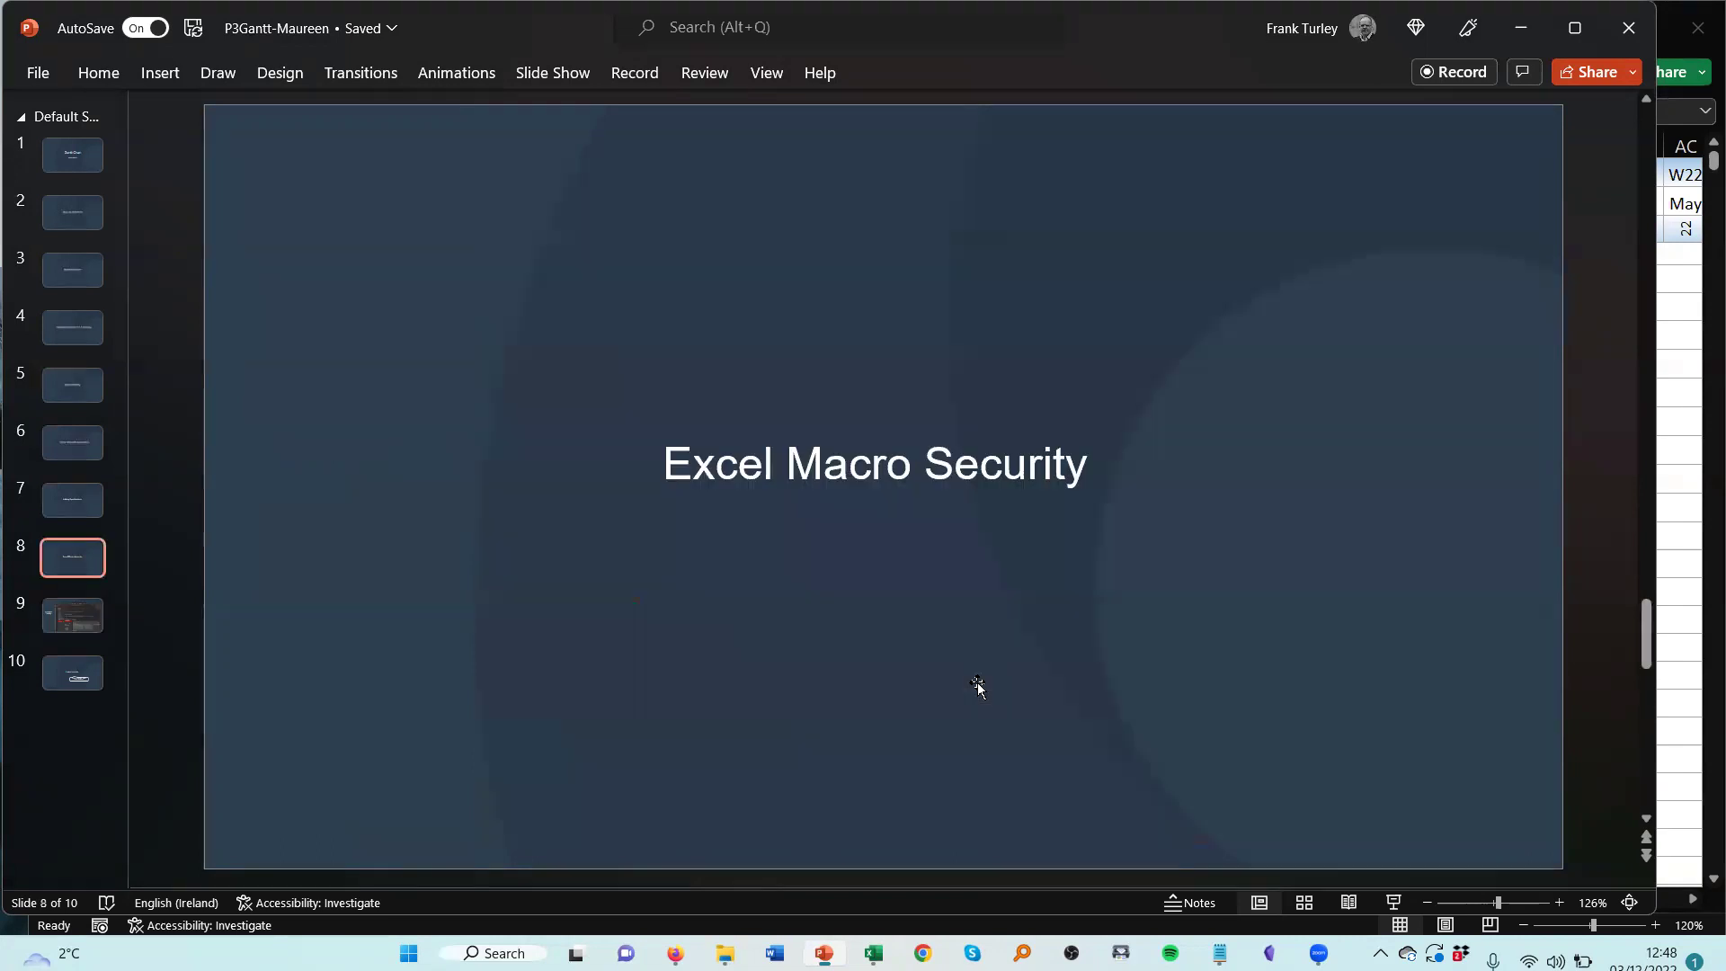
pyautogui.click(90, 670)
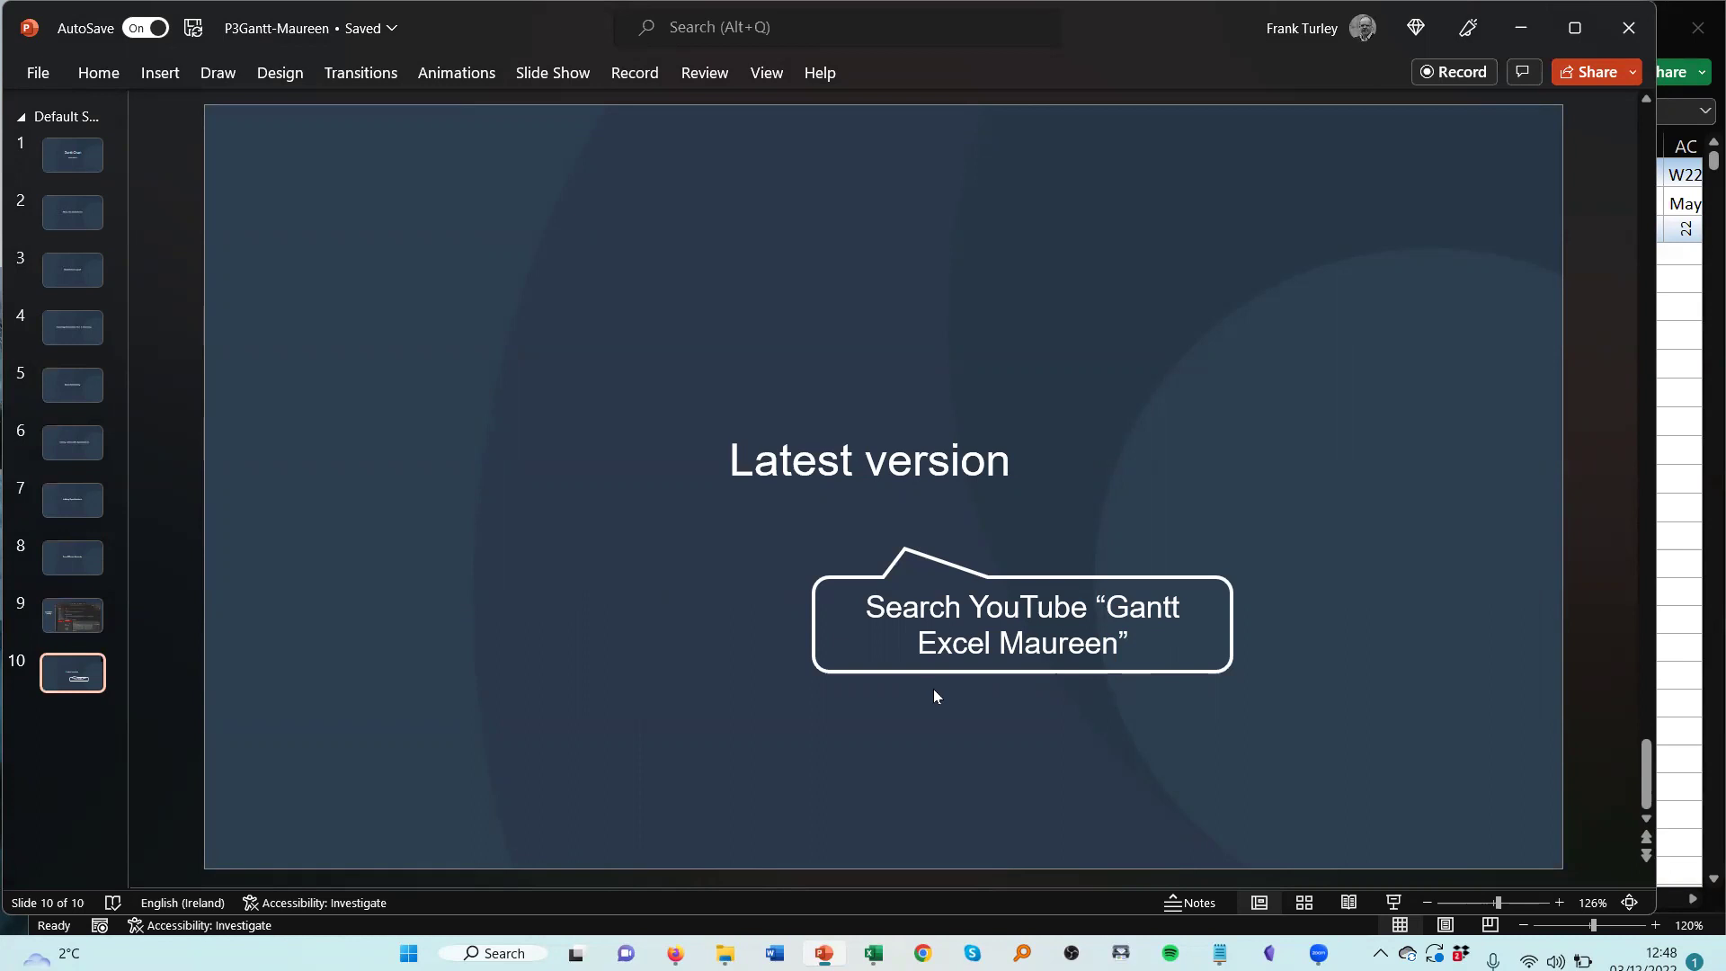
pyautogui.click(57, 563)
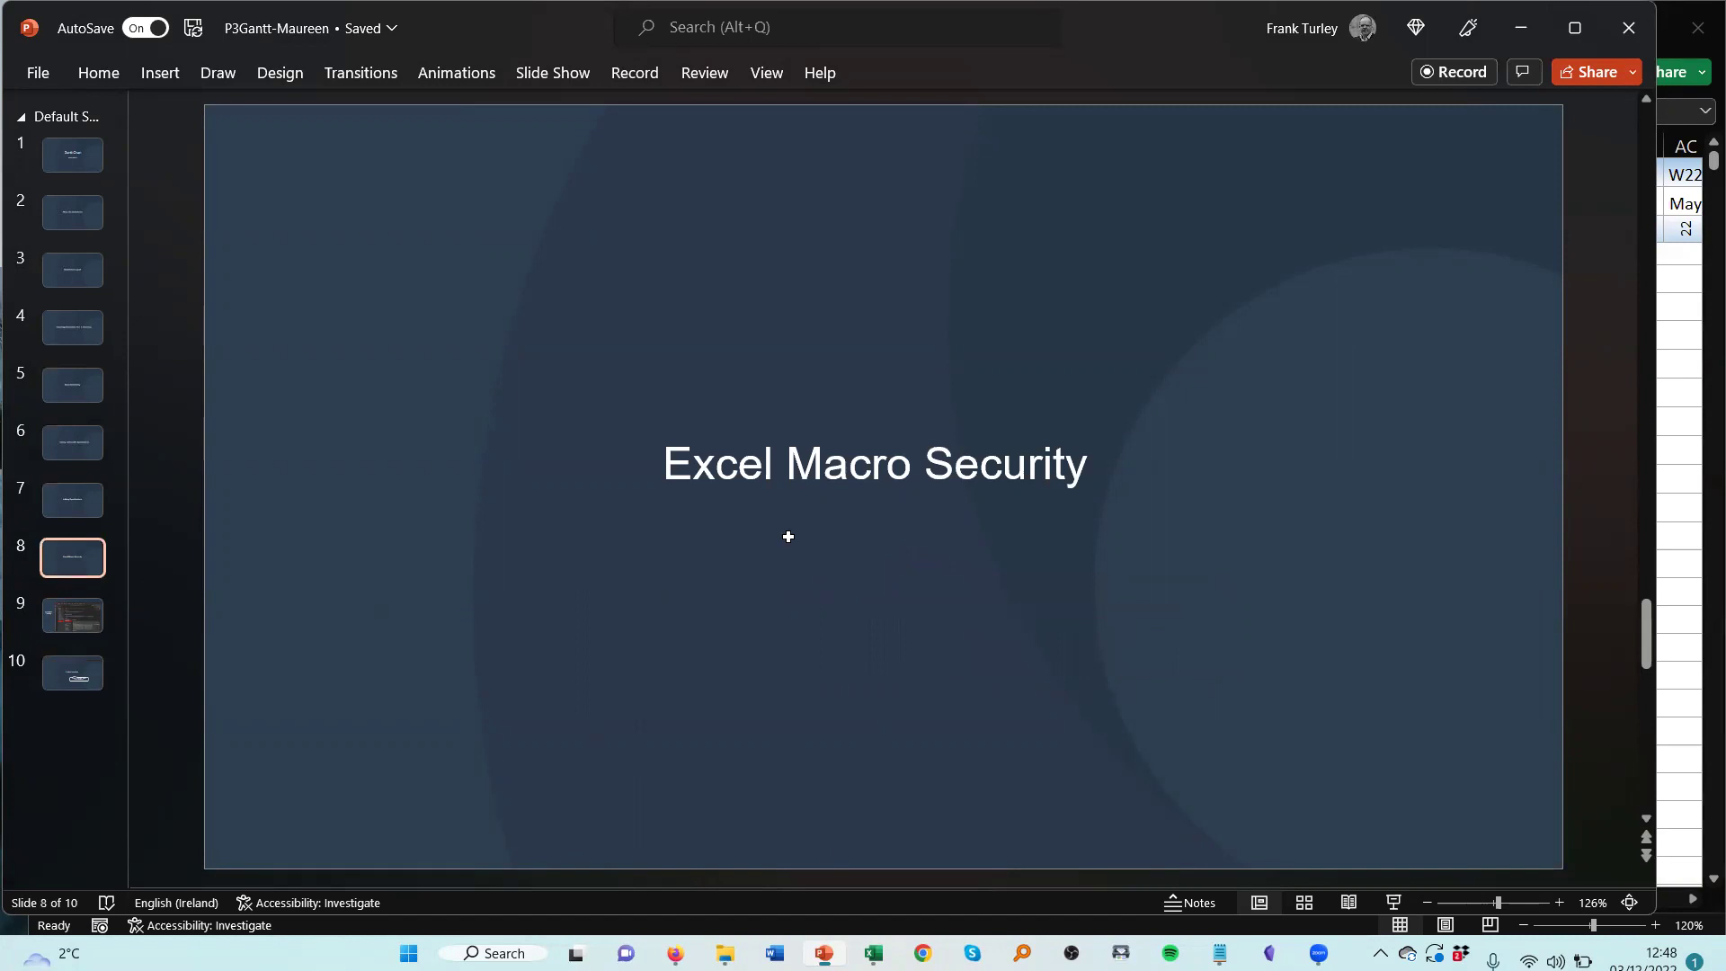
pyautogui.hotkey('alt', 'Tab')
pyautogui.click(838, 146)
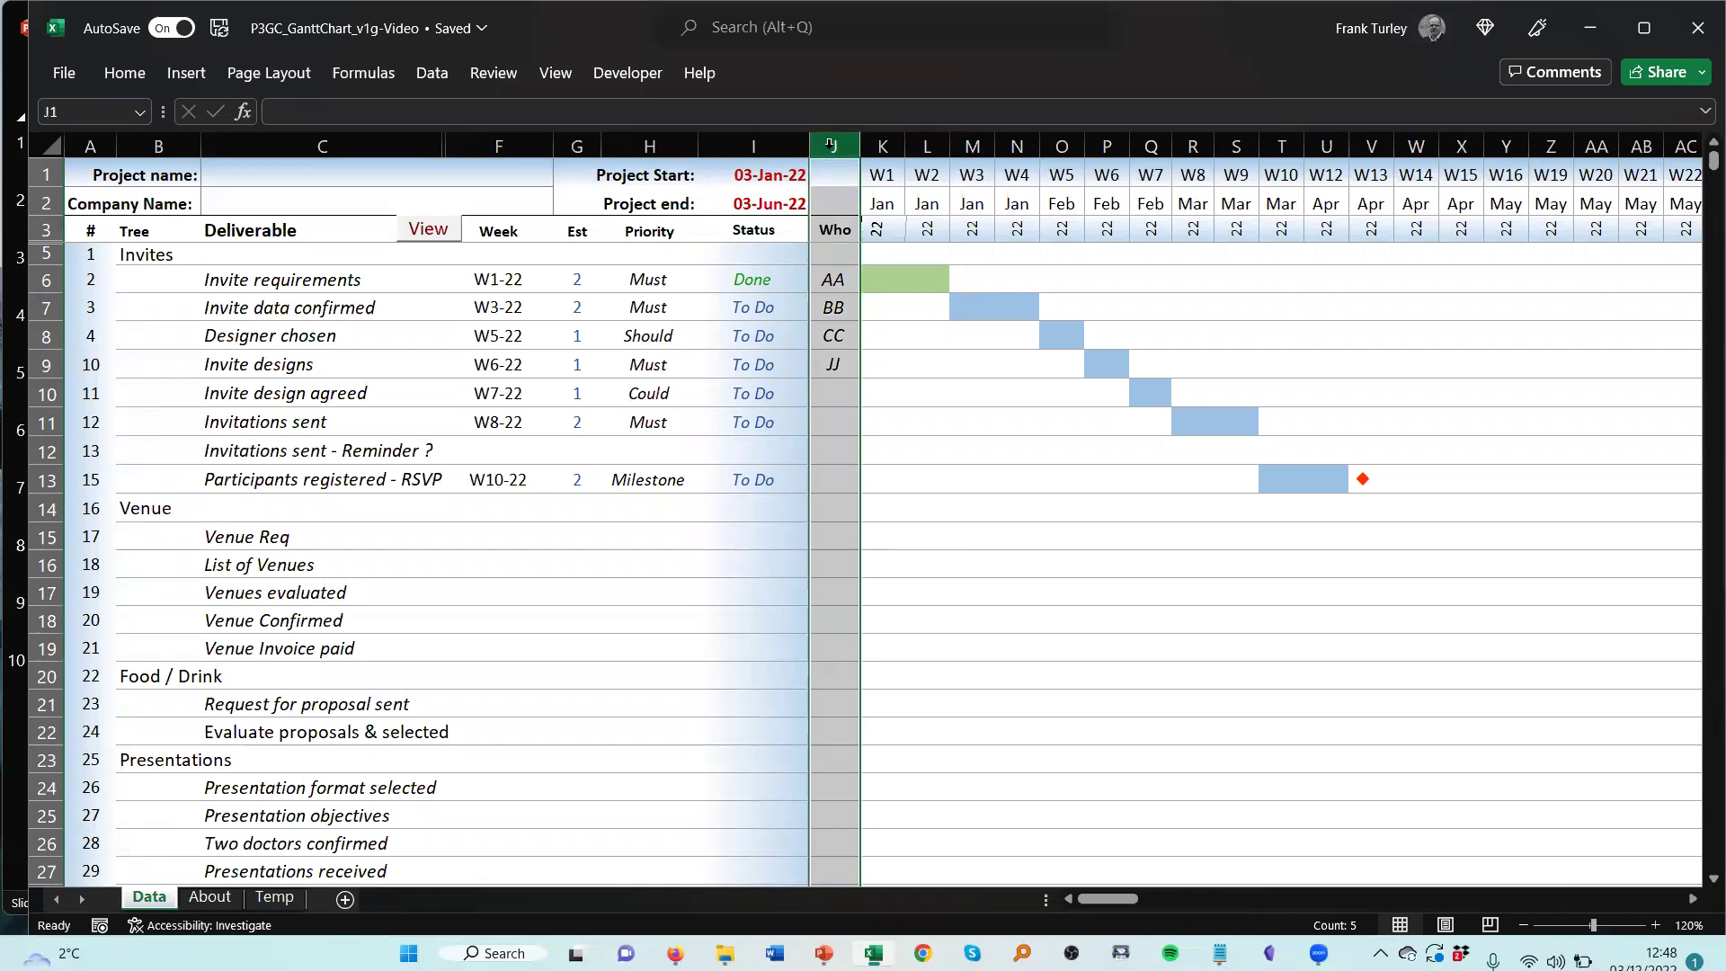
pyautogui.click(888, 338)
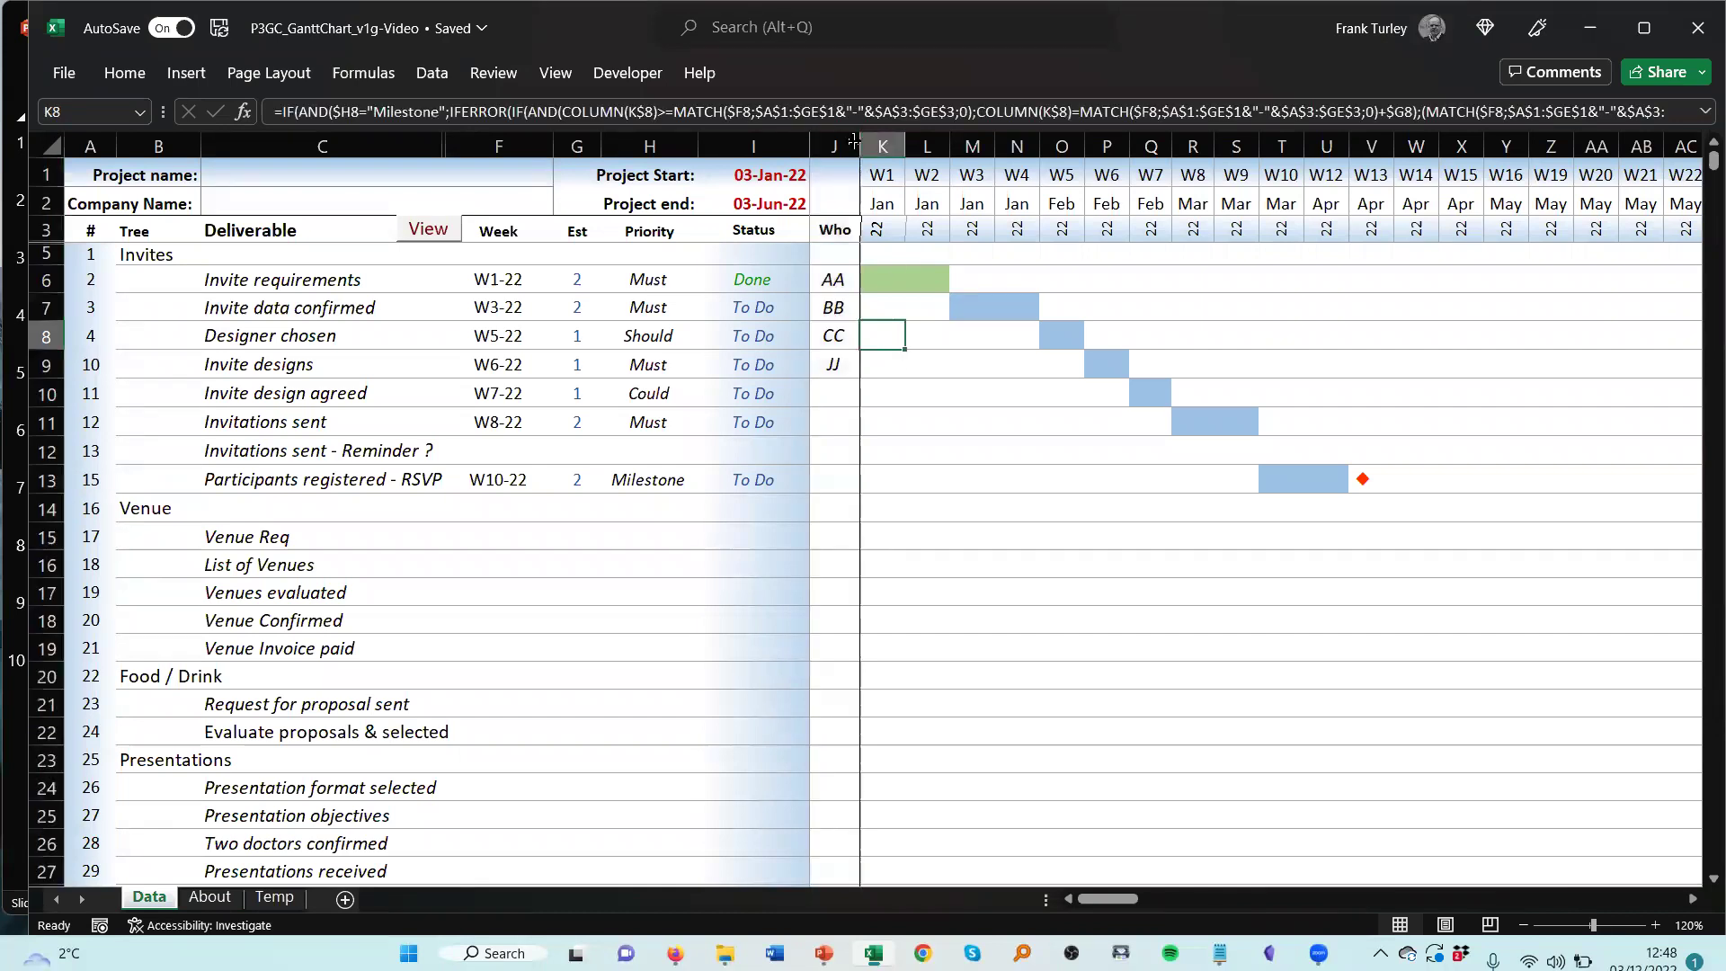
pyautogui.click(838, 144)
pyautogui.rightClick(838, 144)
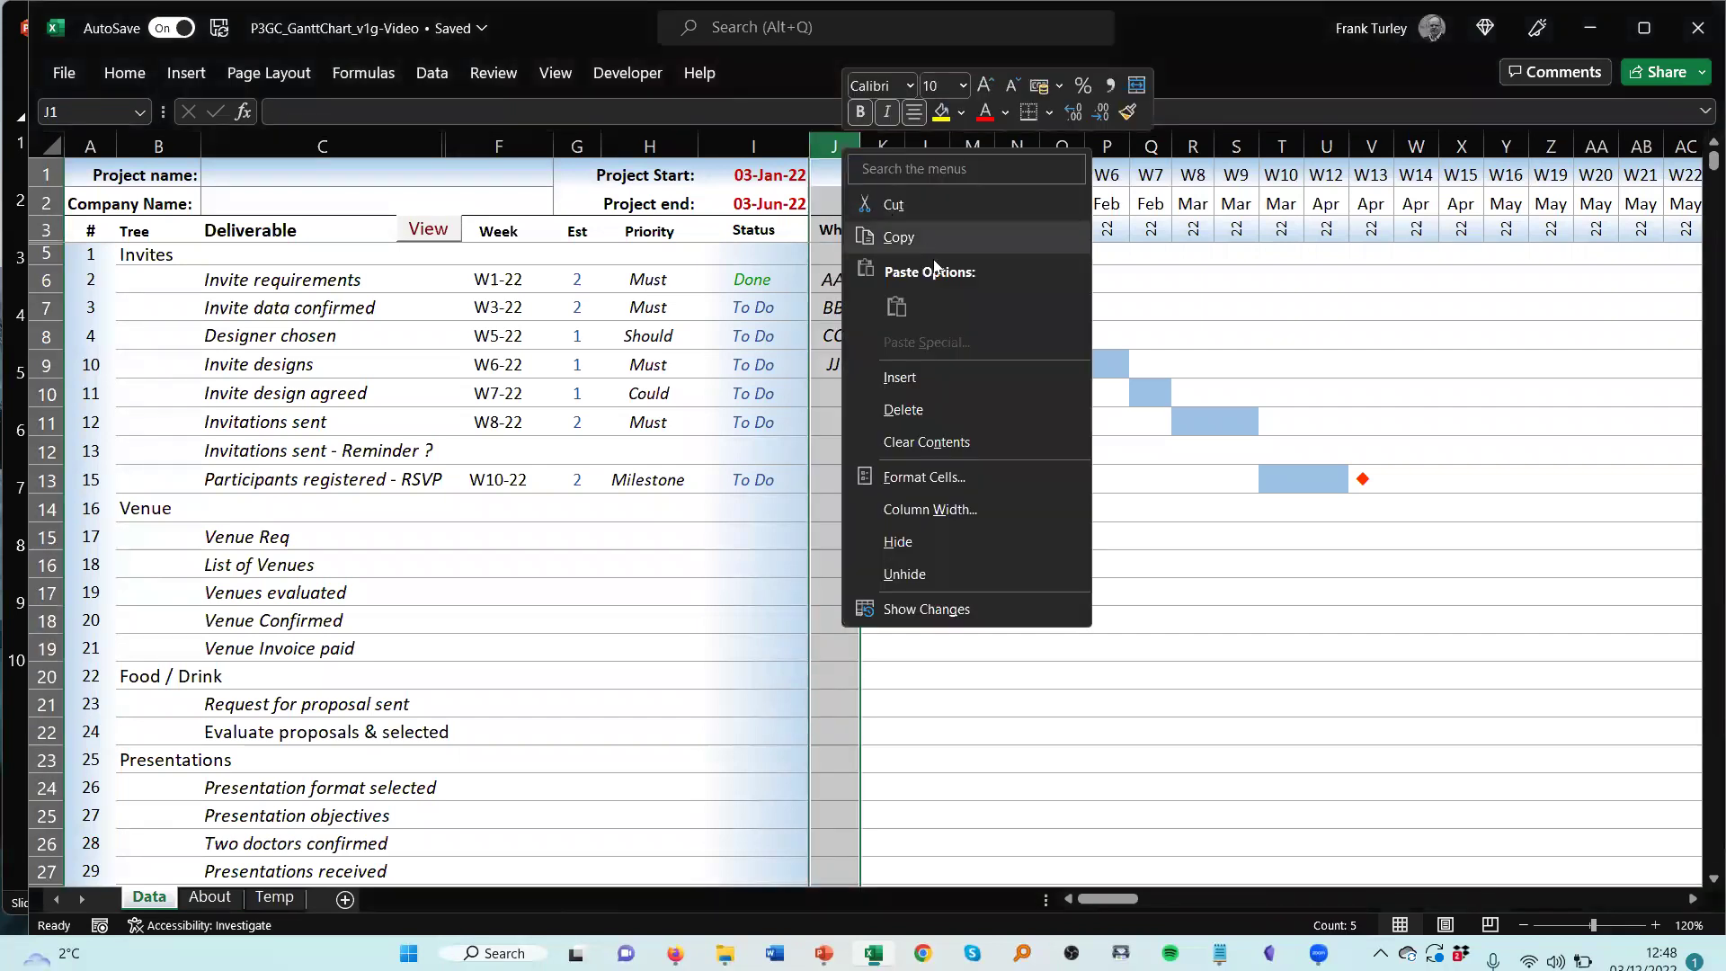
pyautogui.click(936, 372)
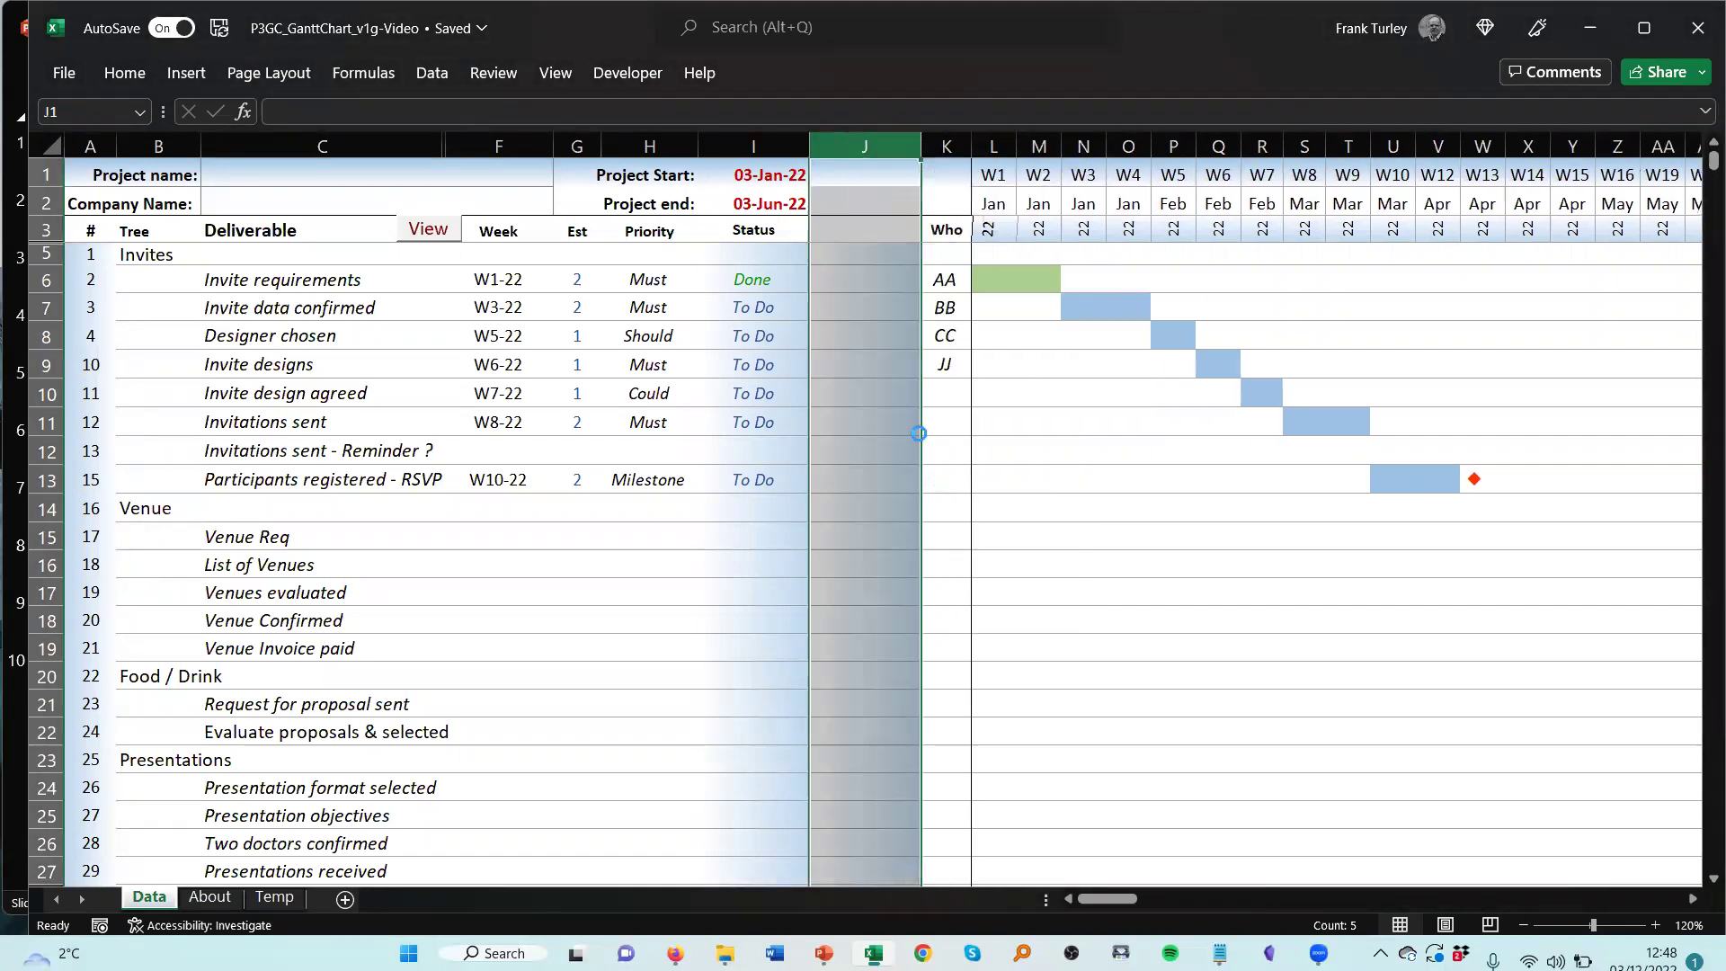
pyautogui.click(865, 209)
pyautogui.click(865, 229)
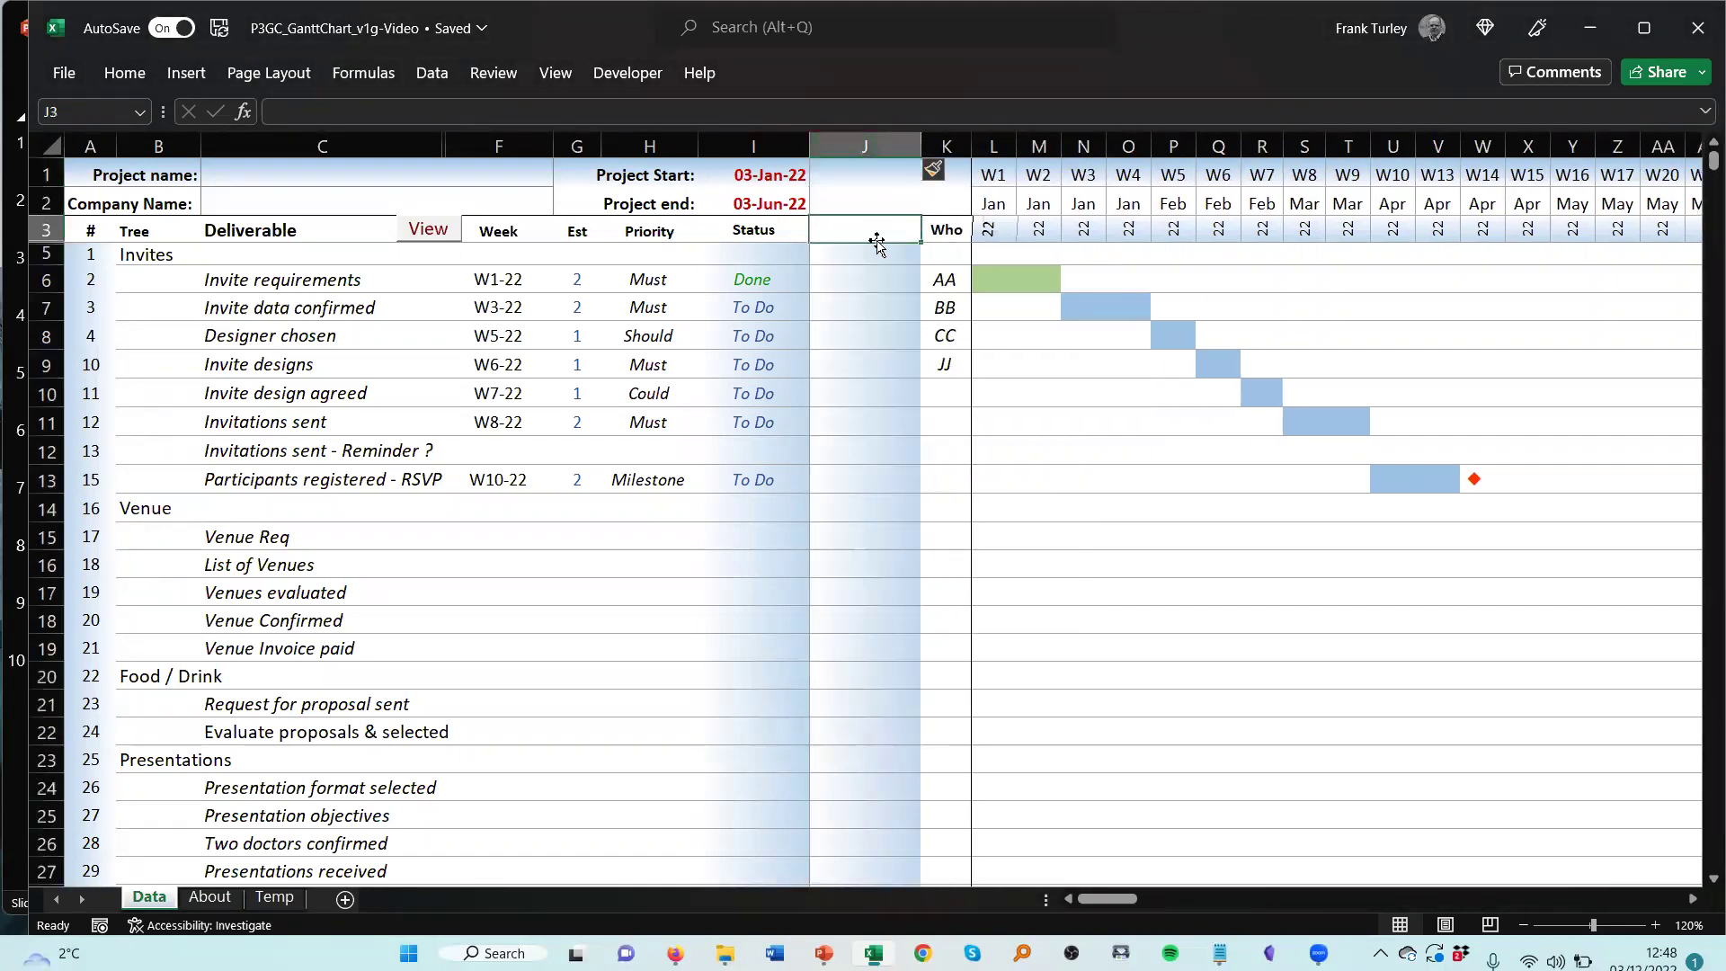
pyautogui.click(868, 279)
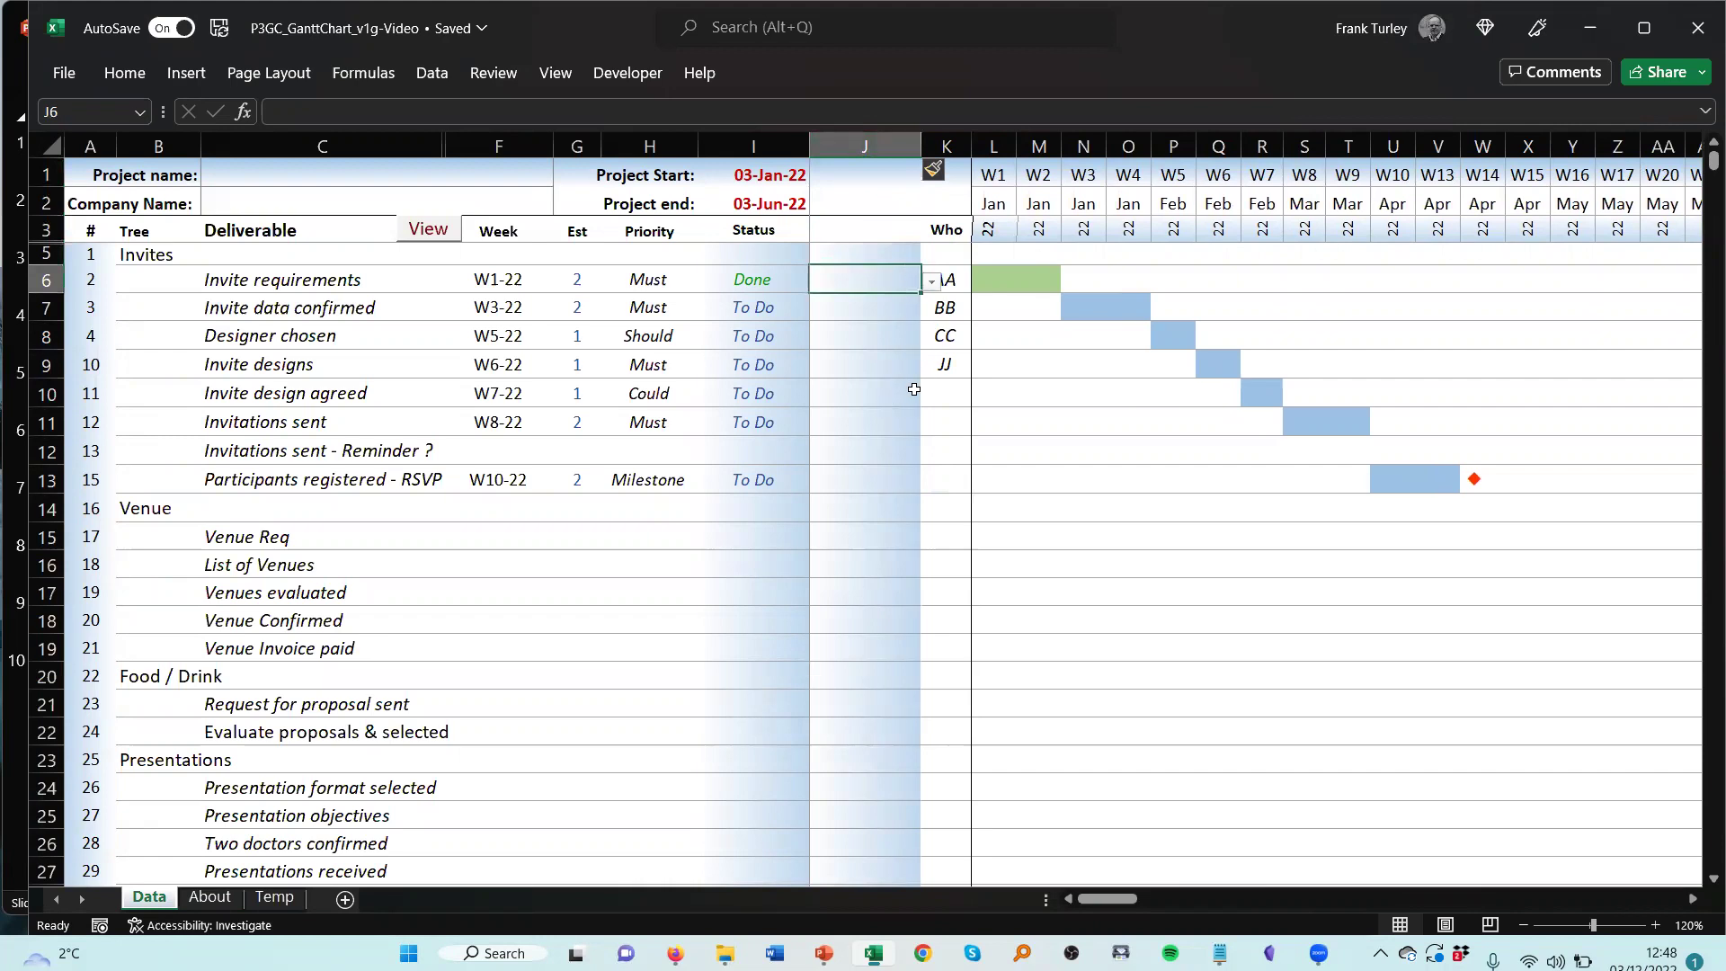
pyautogui.hotkey('ctrl', 'space')
pyautogui.hotkey('ctrl', '-')
# - Unhide the hidden column K beside the Who column
pyautogui.click(883, 147)
pyautogui.rightClick(887, 149)
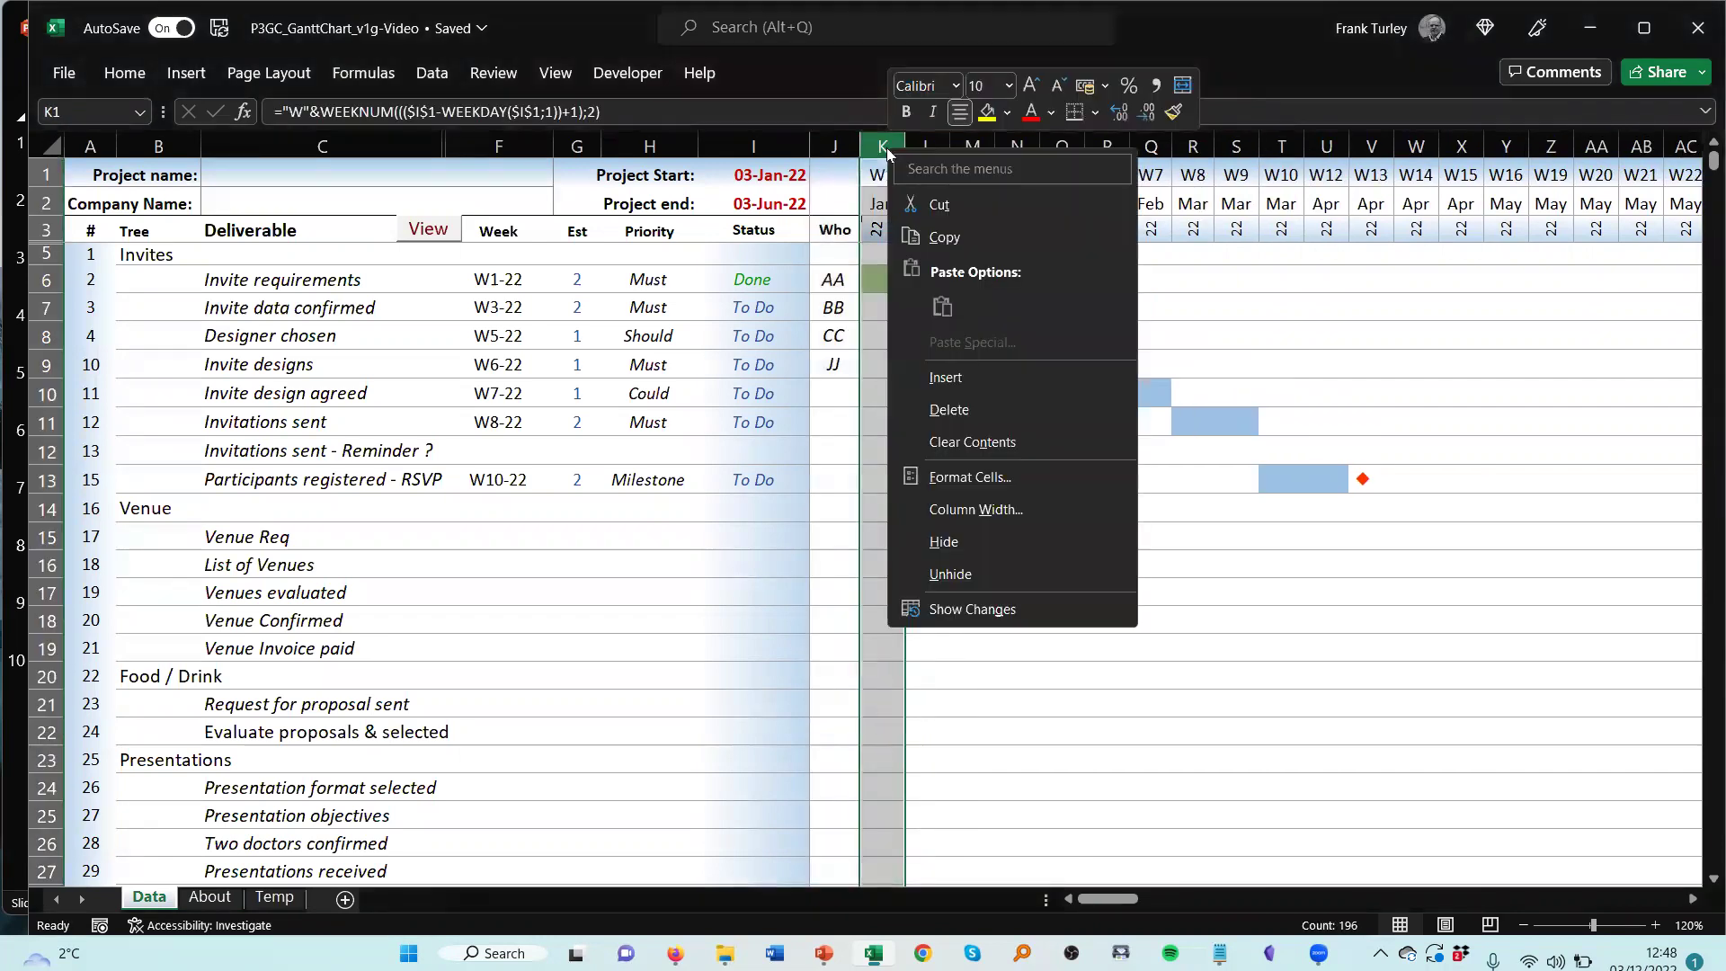
pyautogui.click(986, 569)
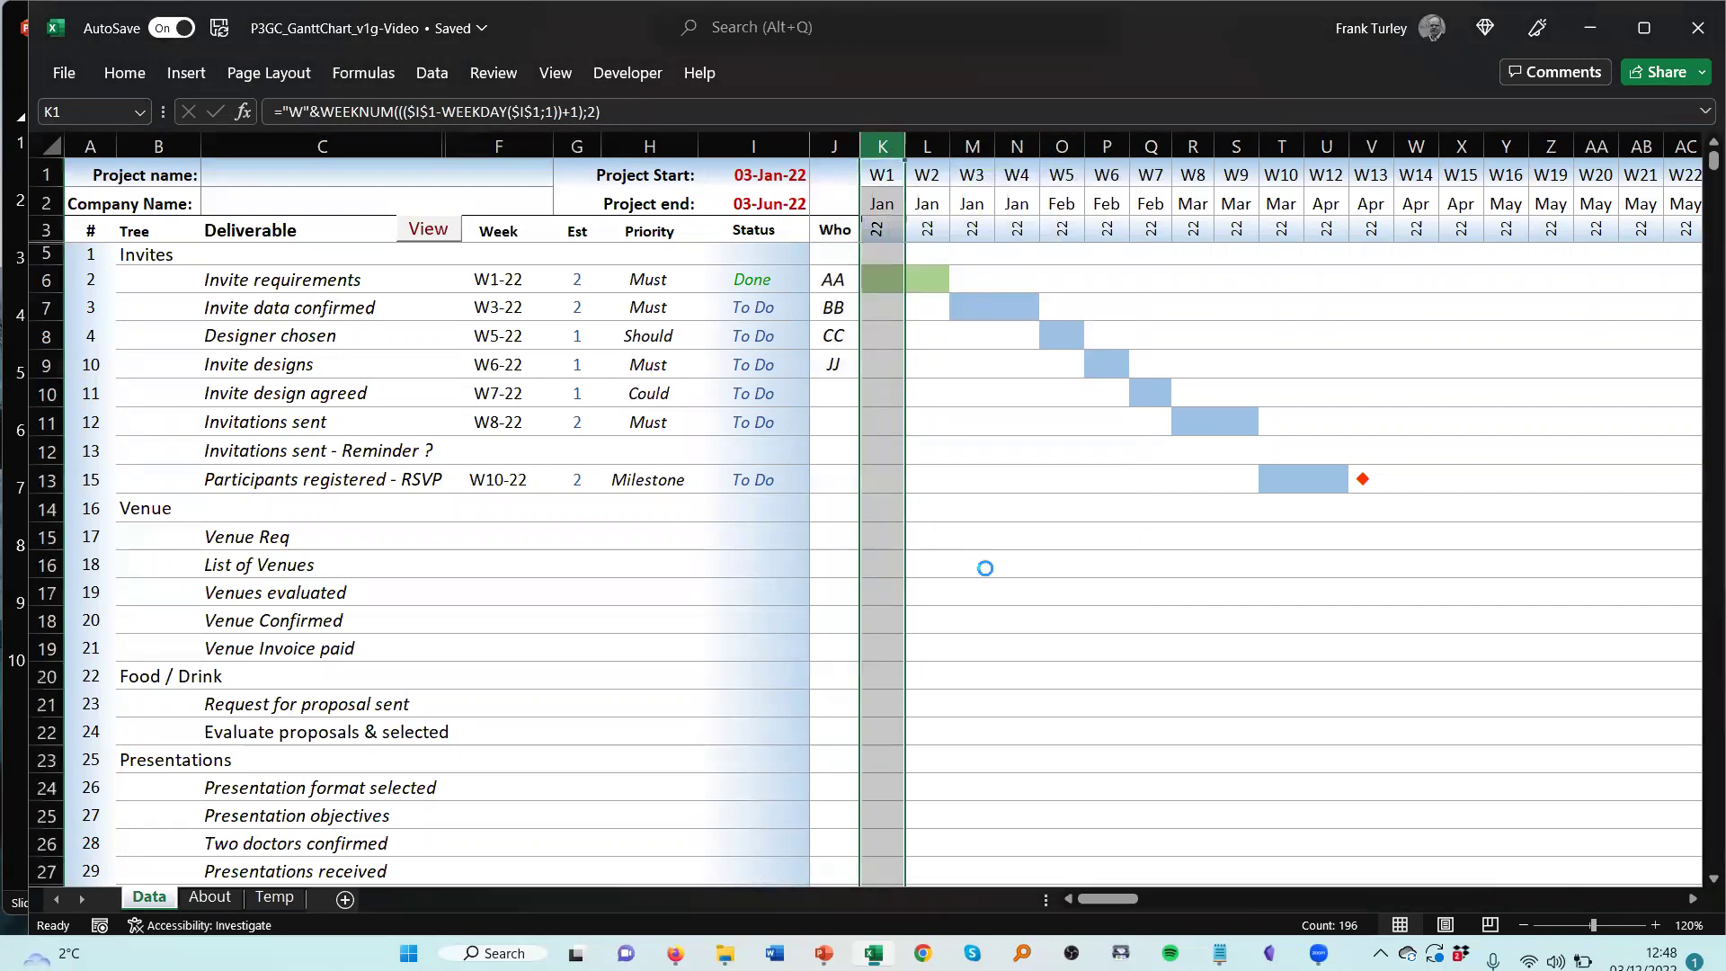
pyautogui.click(985, 576)
# - Enter % as the header in cell K2 of the new column
pyautogui.click(886, 279)
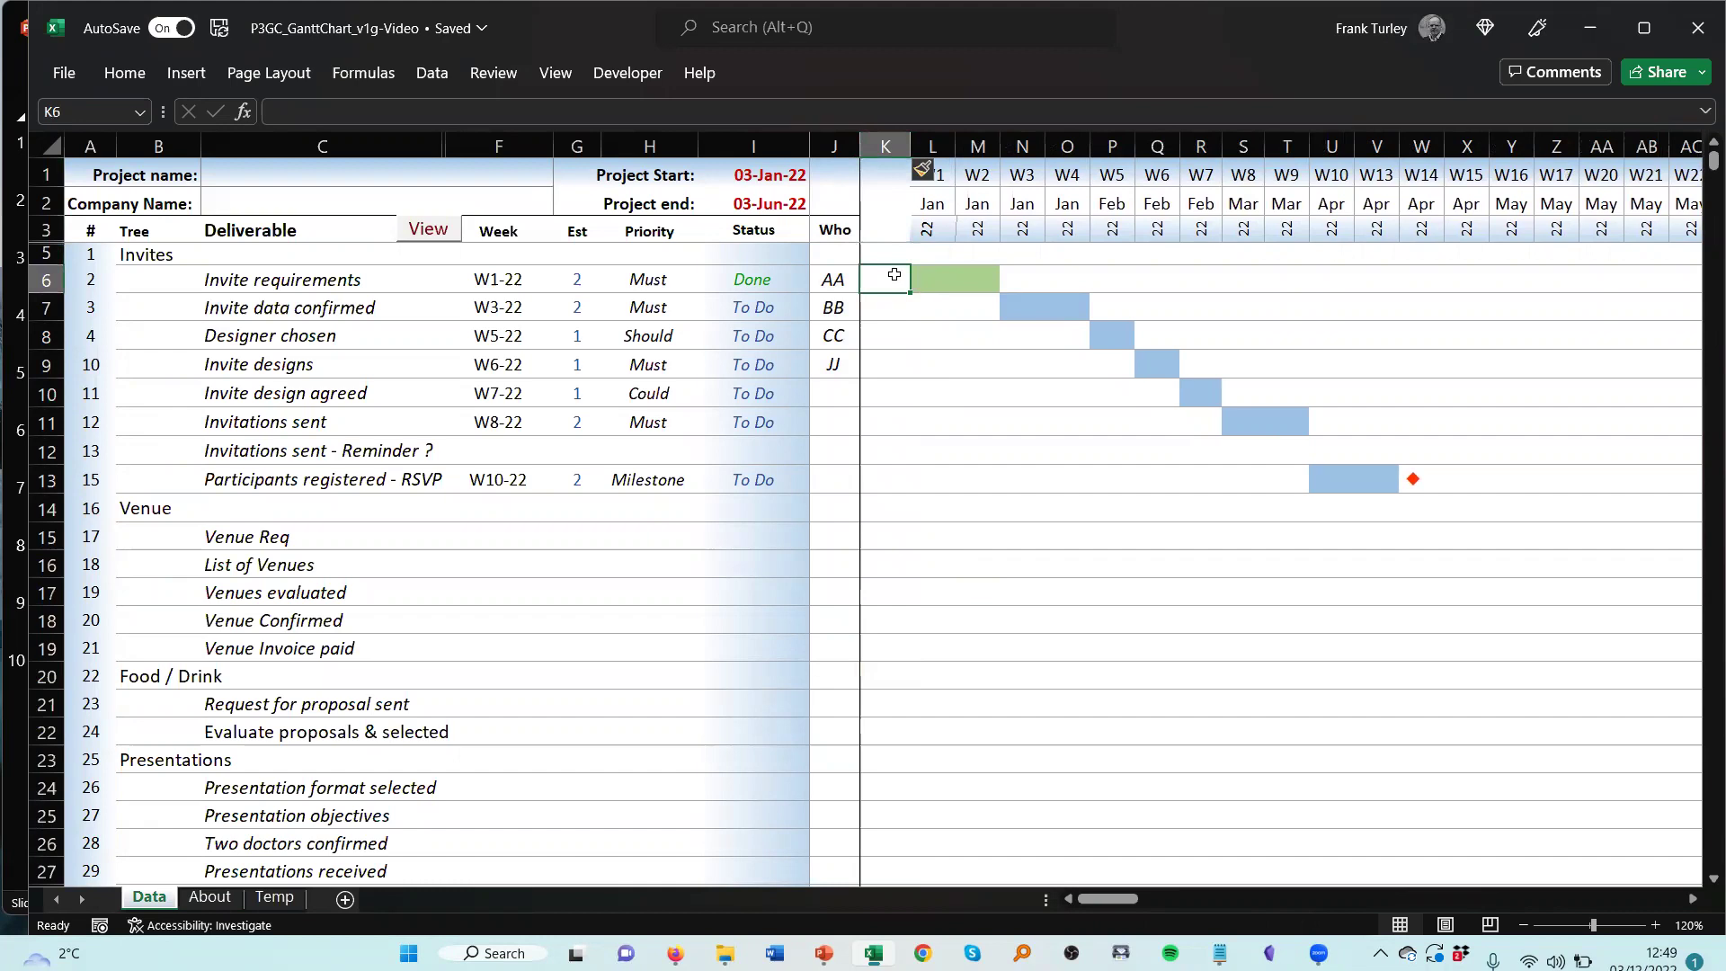
pyautogui.click(886, 310)
pyautogui.click(880, 278)
pyautogui.click(882, 335)
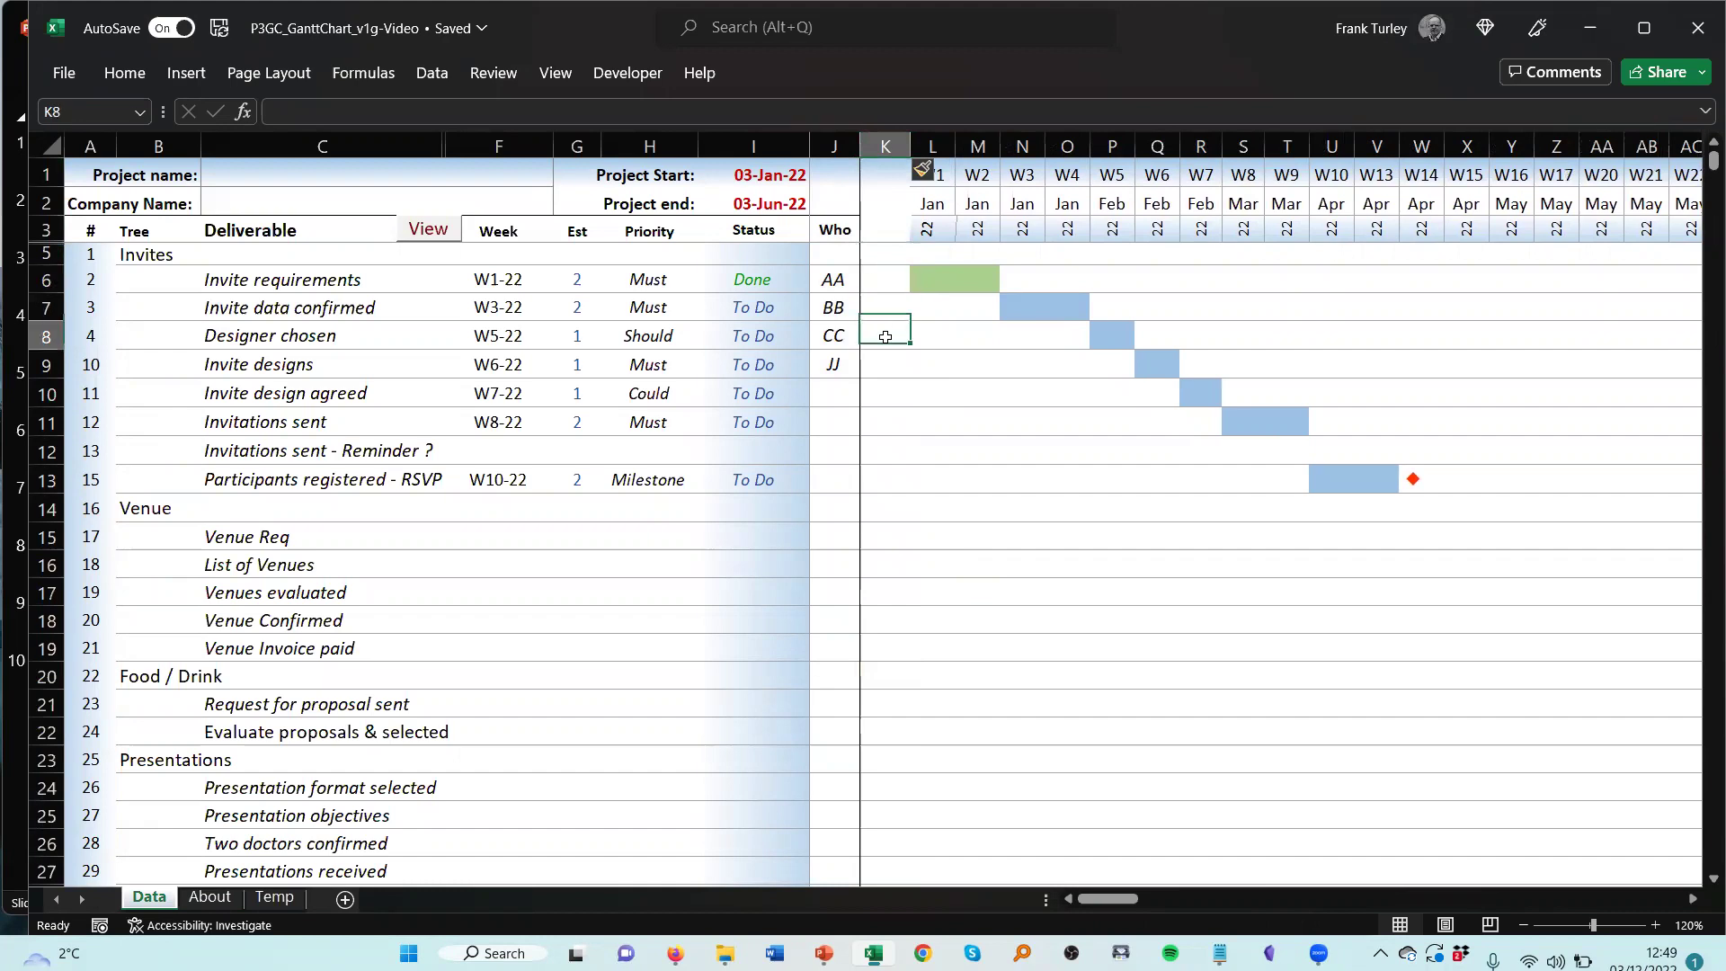
pyautogui.click(886, 279)
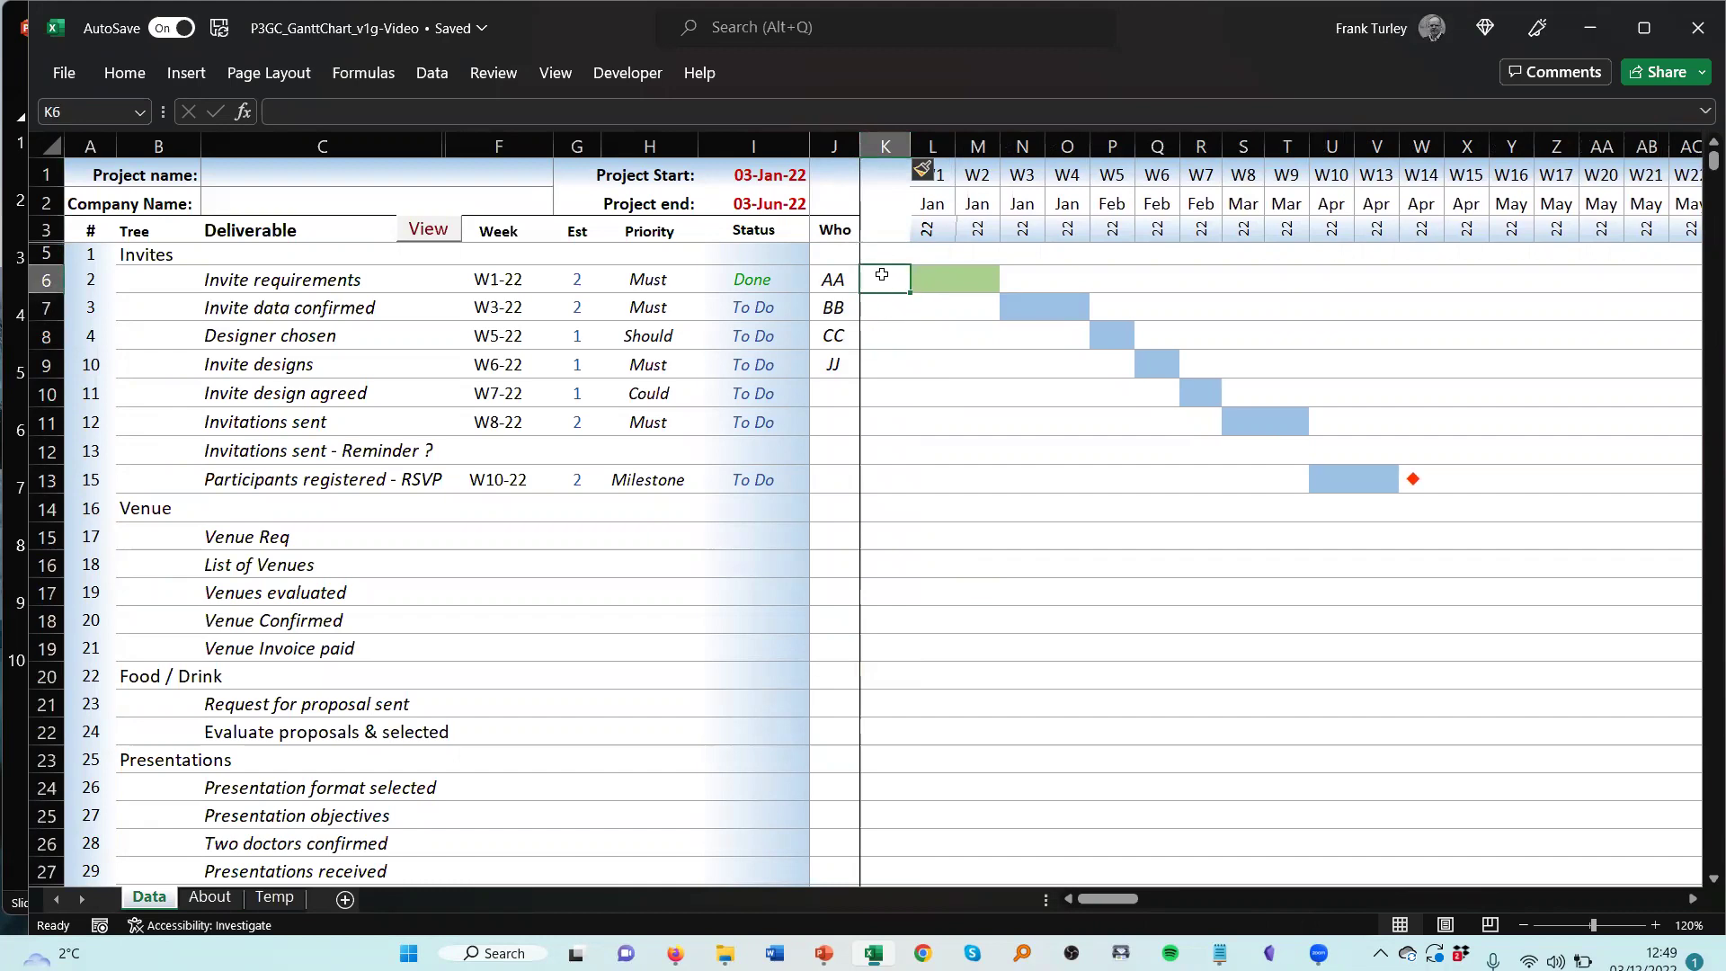
pyautogui.click(886, 231)
pyautogui.press('Up')
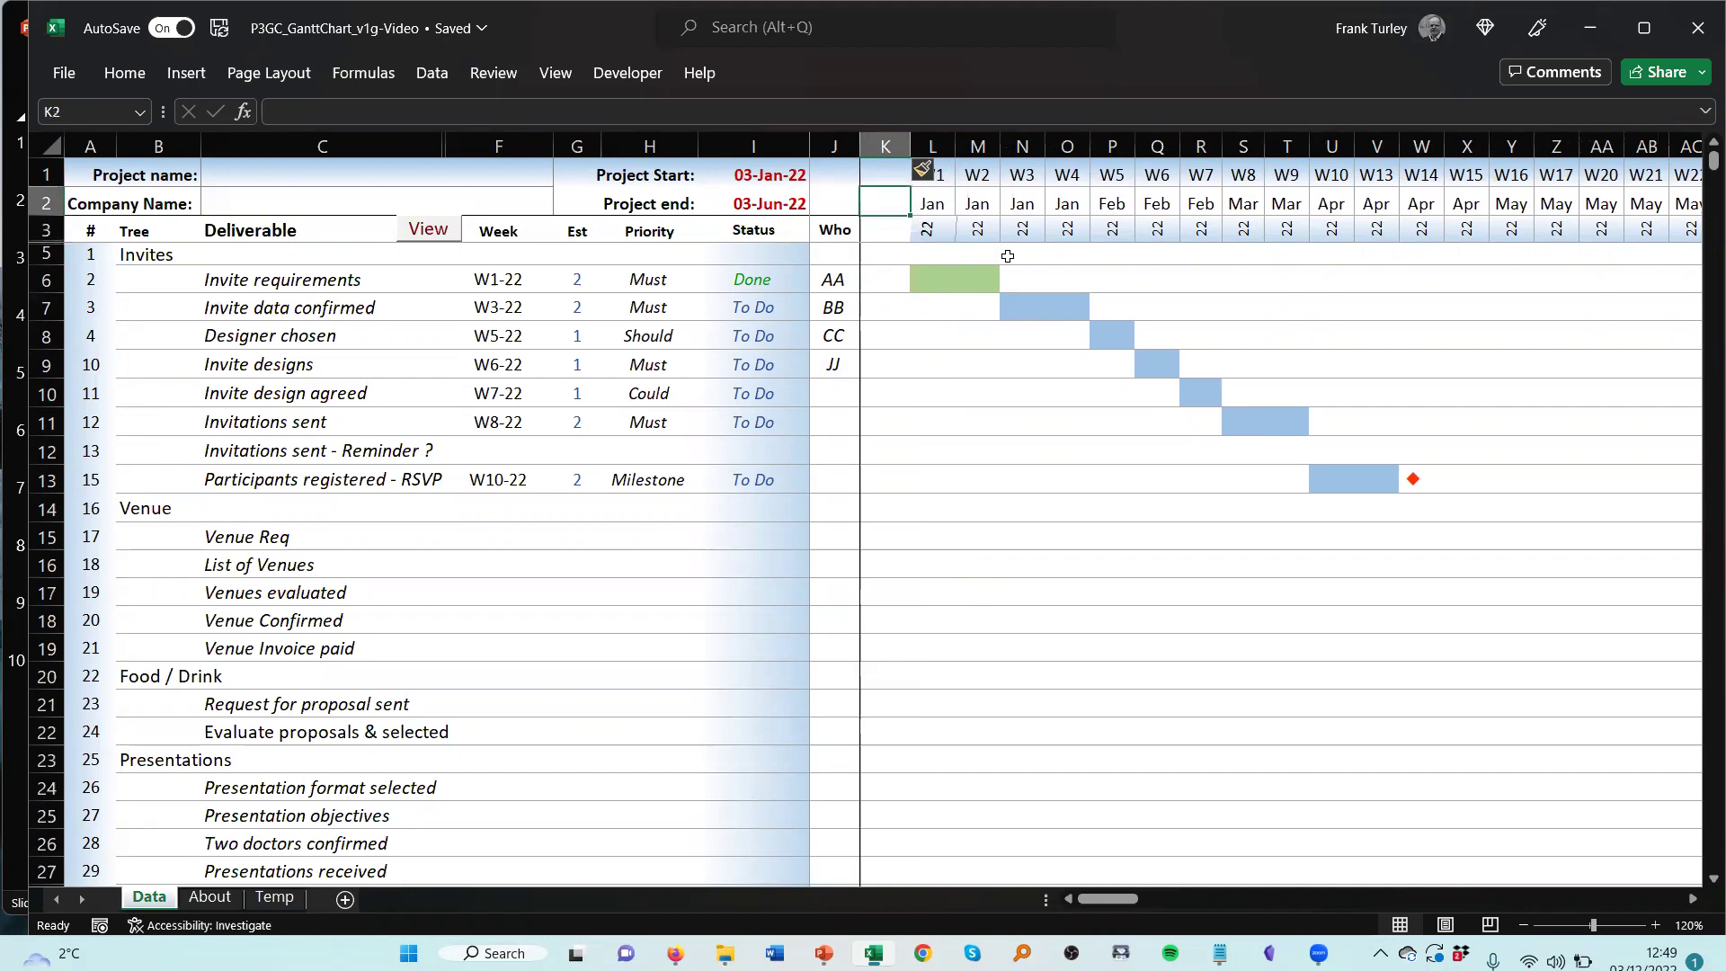
pyautogui.write('%')
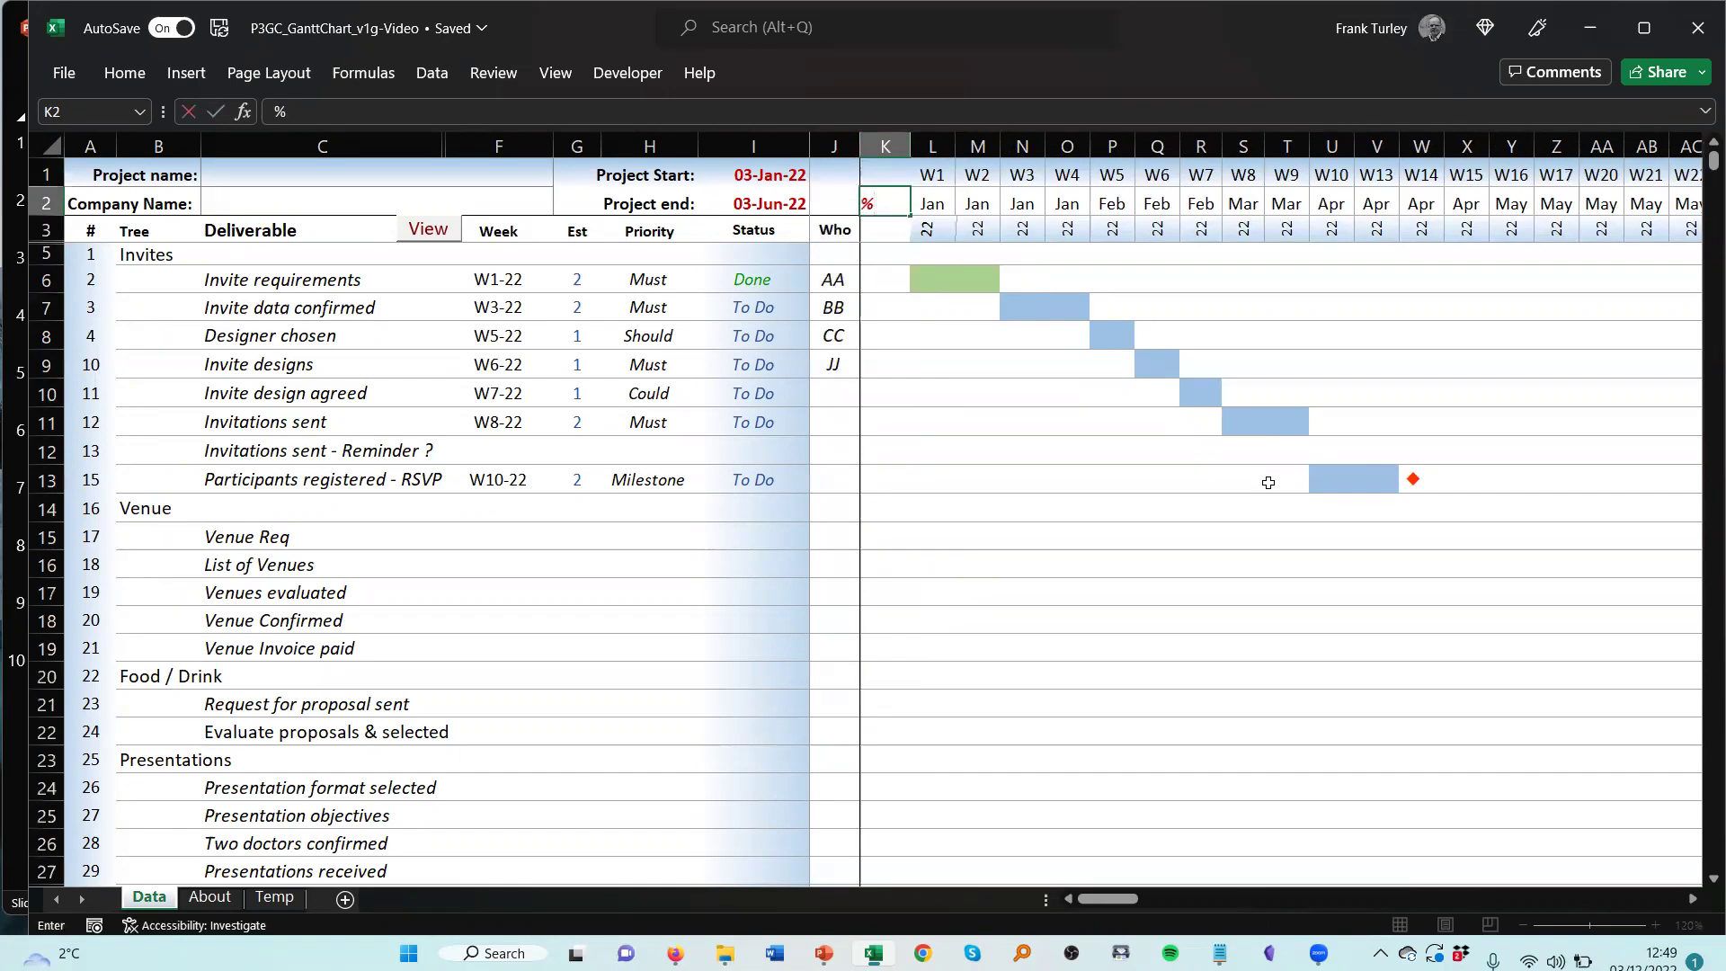
pyautogui.moveTo(1270, 481); pyautogui.dragTo(1246, 481)
pyautogui.click(887, 301)
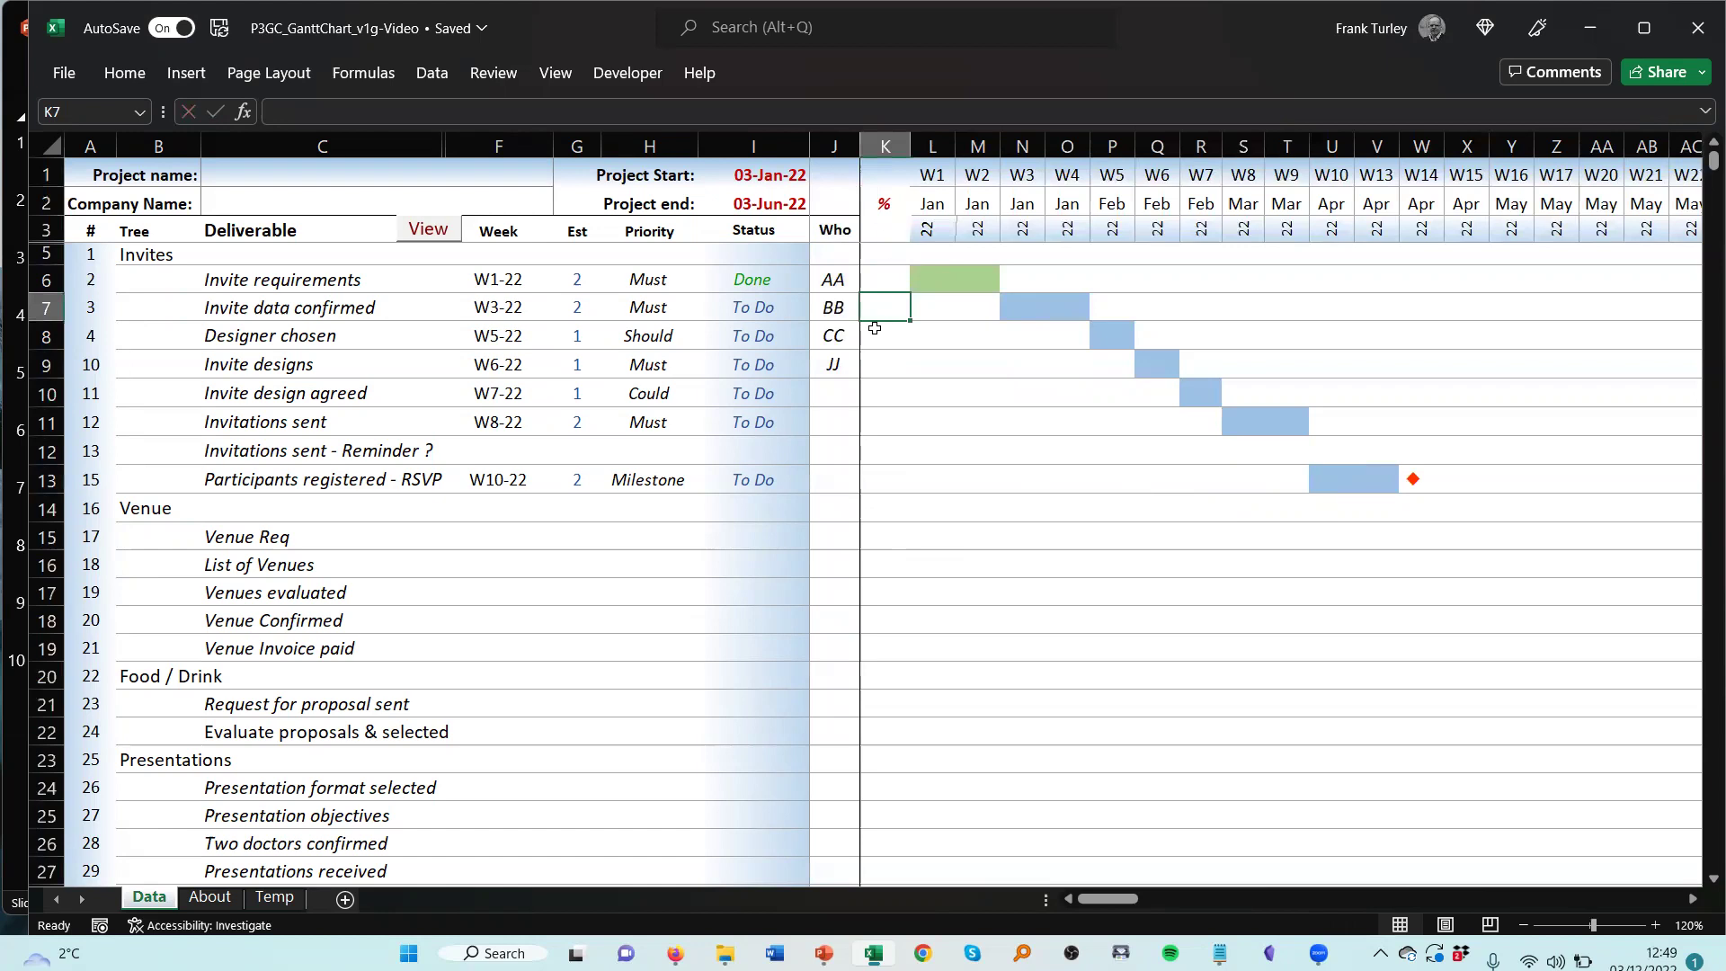